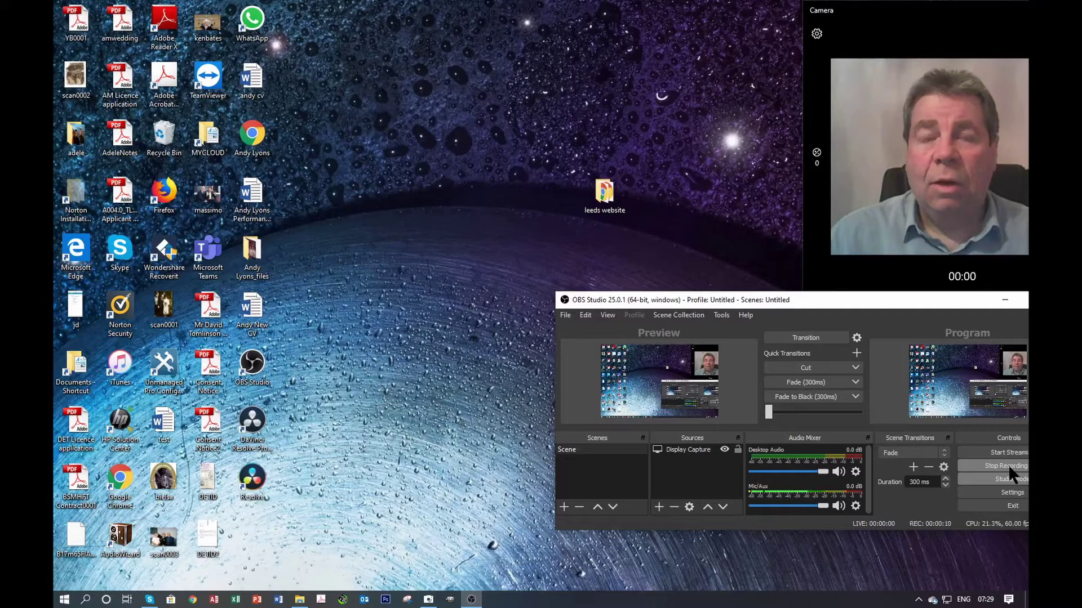
- Launch DaVinci Resolve from the desktop and open the Untitled Project
{"action": "left_click", "coordinate": [251, 483]}
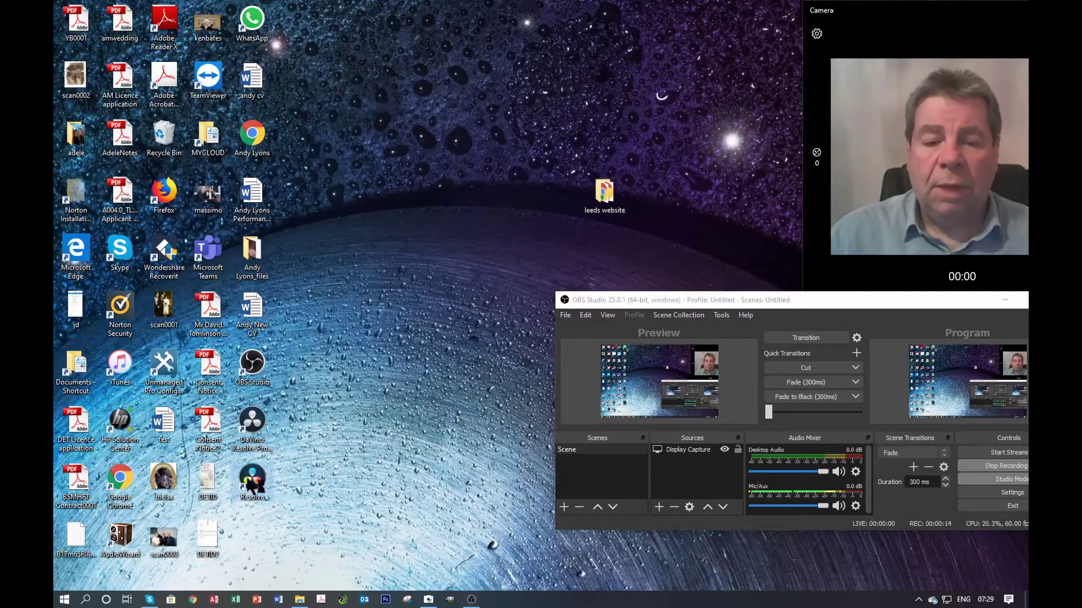
{"action": "double_click", "coordinate": [251, 483]}
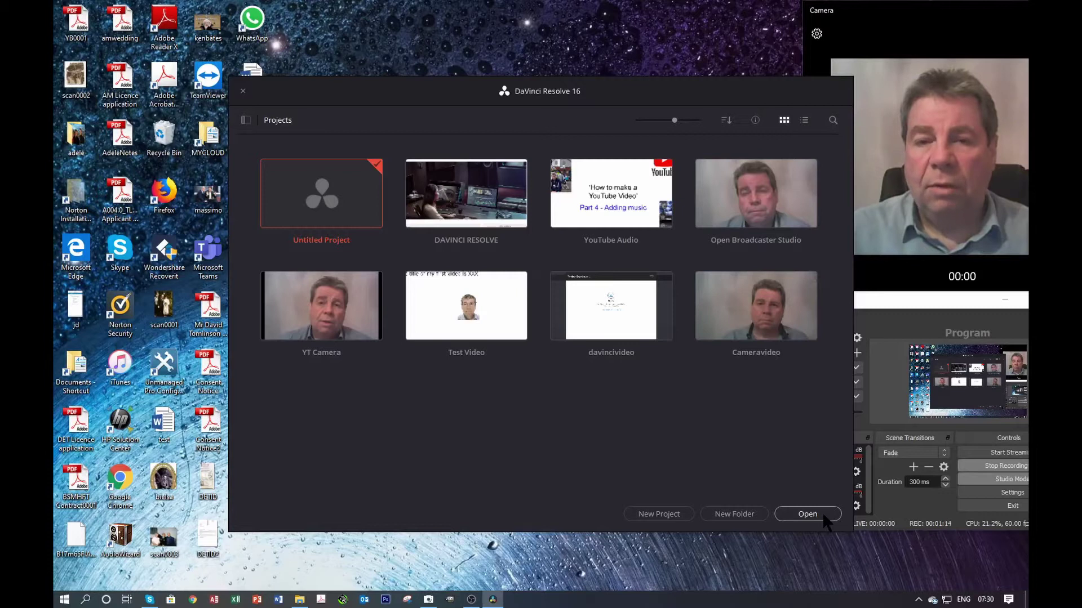
{"action": "left_click", "coordinate": [807, 515]}
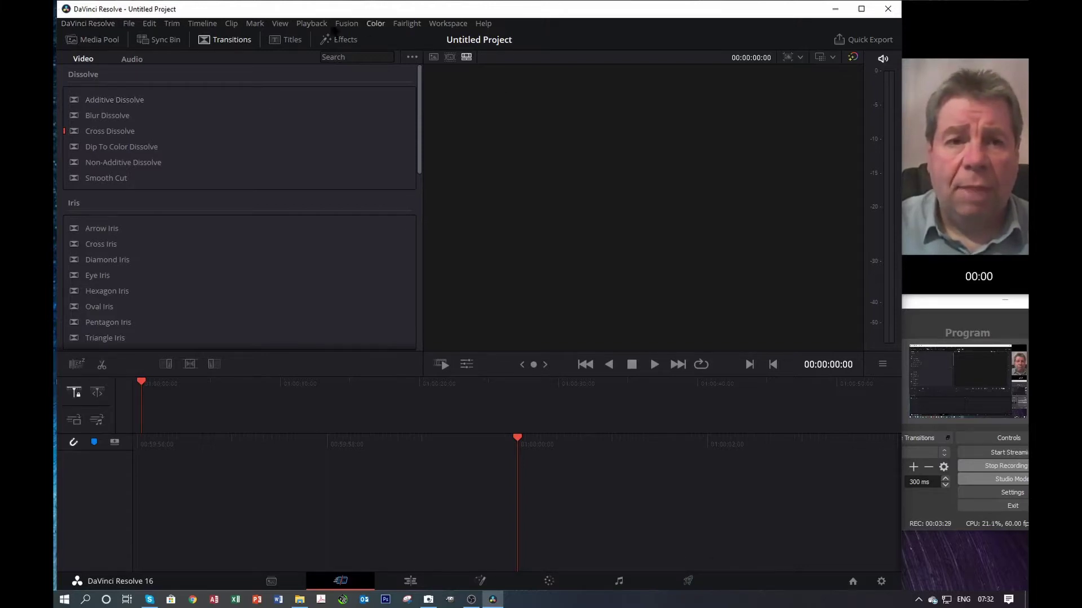
- Examine the File and Edit commands, the video and audio transitions, the effects library and the empty media pool
{"action": "left_click", "coordinate": [129, 25]}
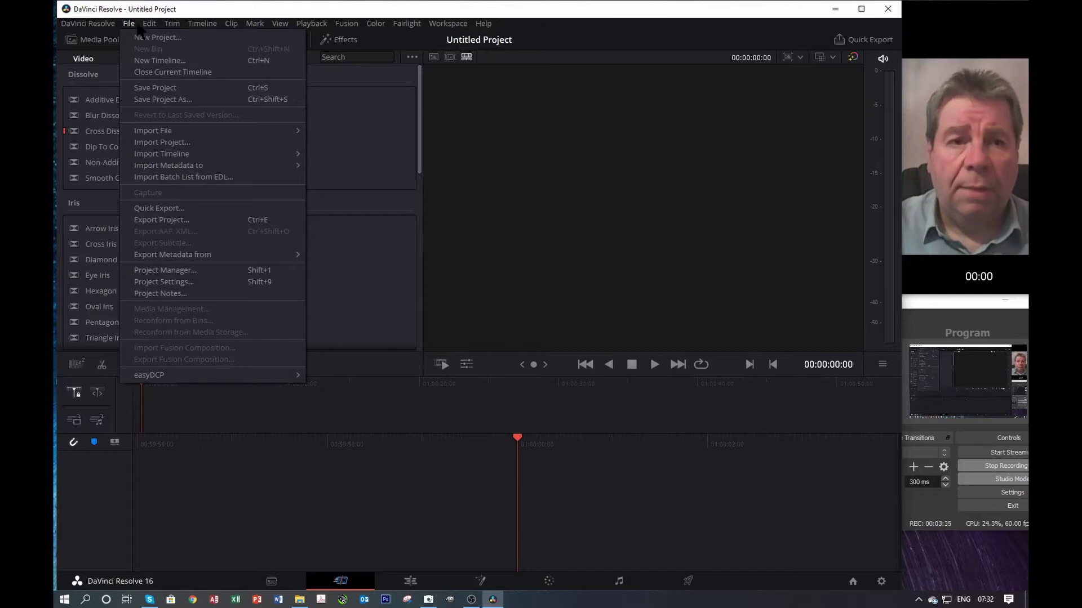
{"action": "left_click", "coordinate": [149, 24]}
{"action": "left_click", "coordinate": [148, 25]}
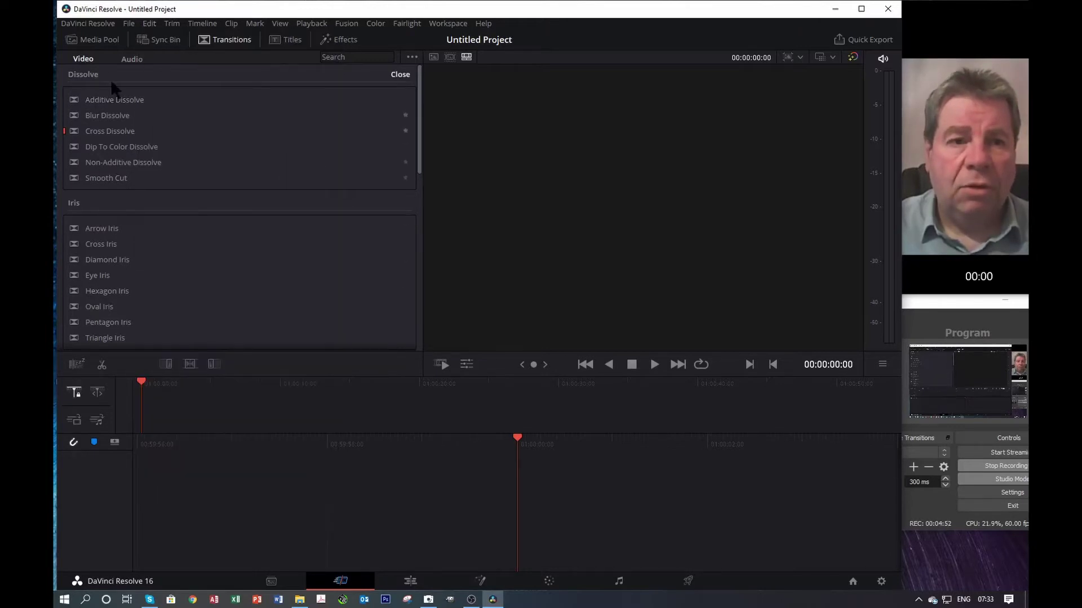
{"action": "left_click", "coordinate": [132, 58]}
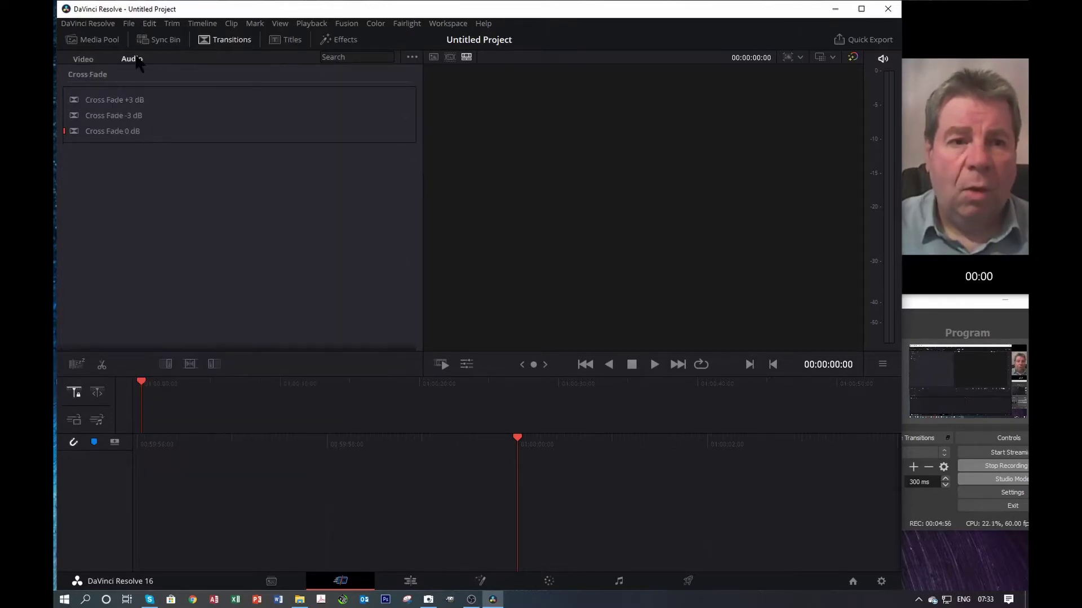
{"action": "left_click", "coordinate": [83, 59]}
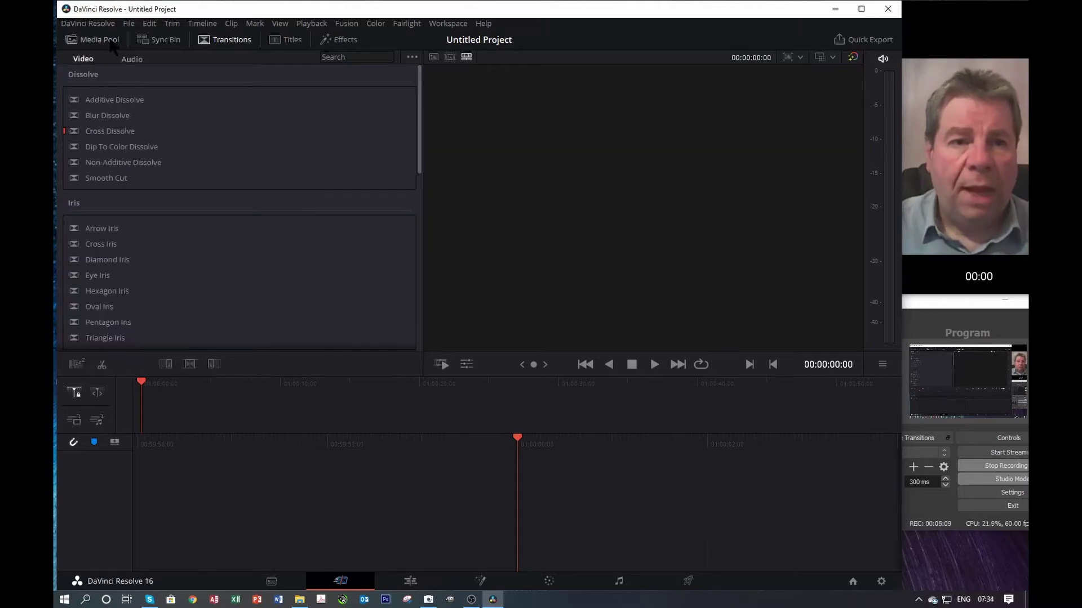
{"action": "left_click", "coordinate": [101, 40]}
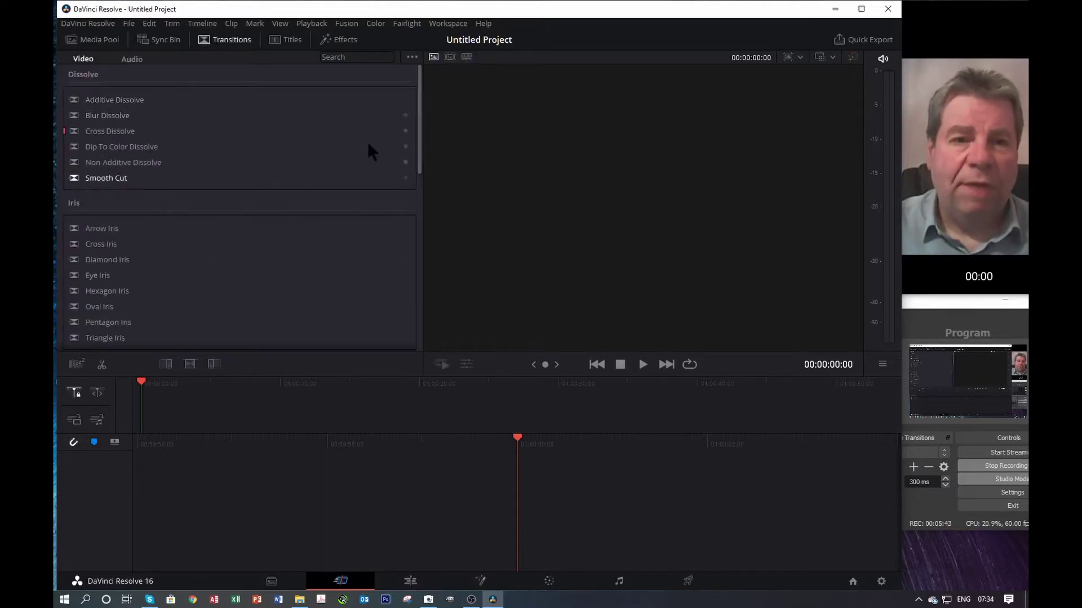
{"action": "left_click", "coordinate": [339, 40]}
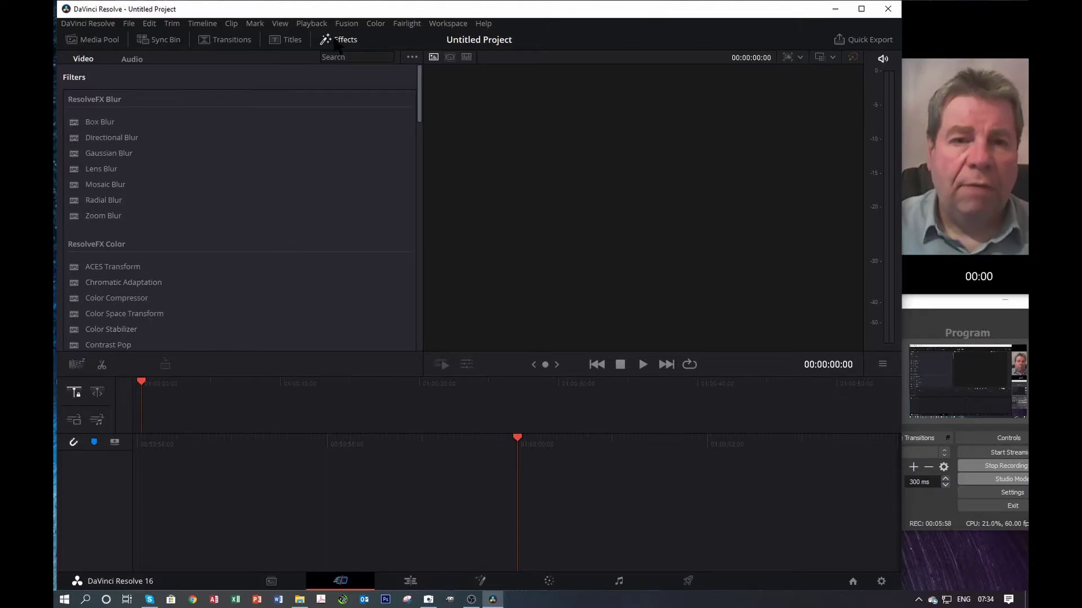
{"action": "left_click", "coordinate": [93, 39]}
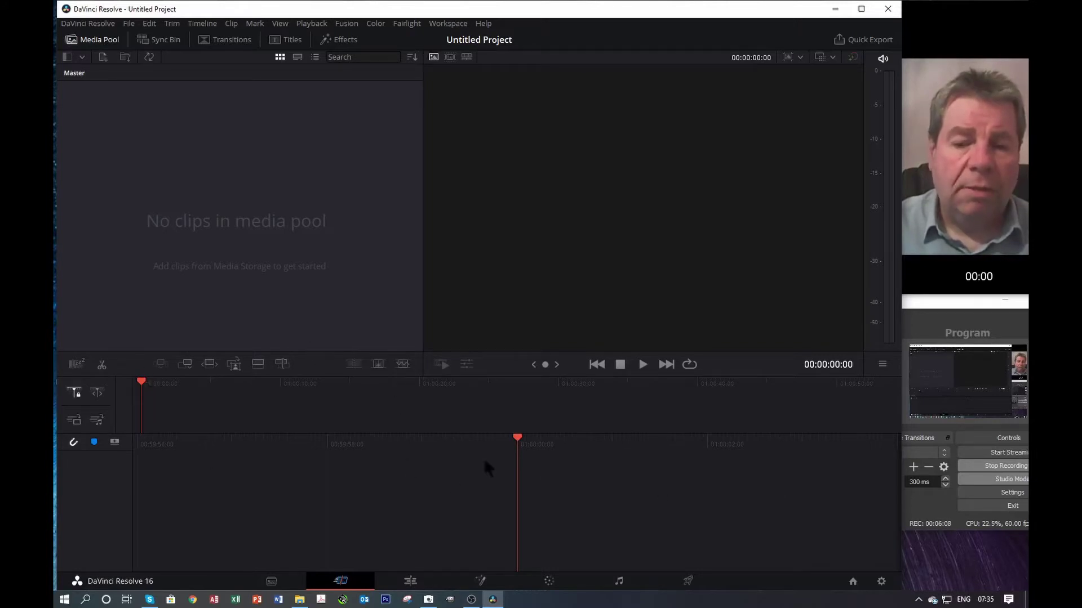
{"action": "left_click", "coordinate": [517, 438]}
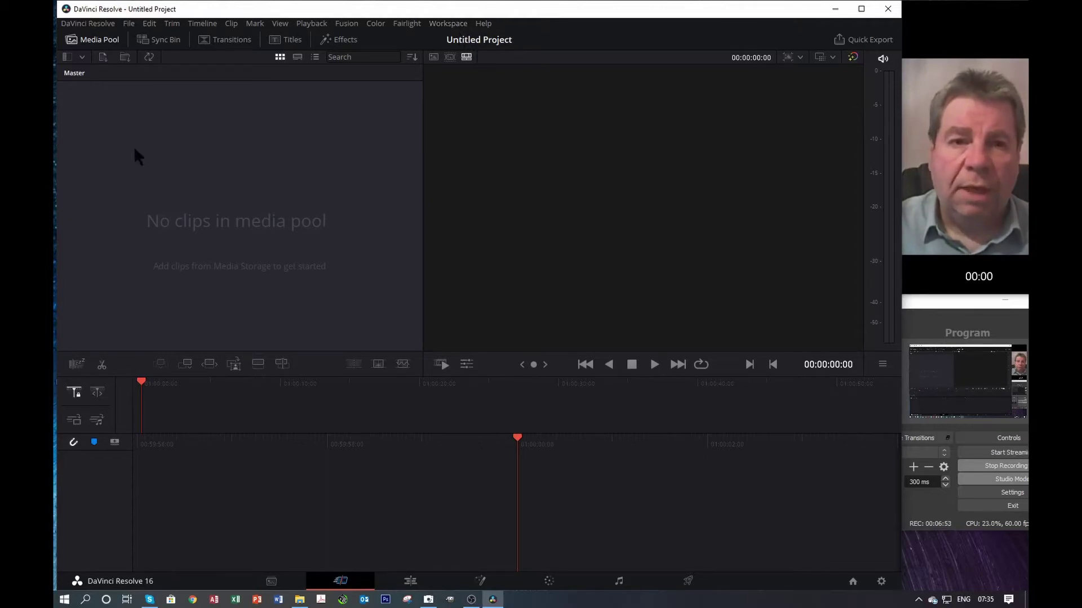
- Save the current project under the name "DaVinci in Action"
{"action": "left_click", "coordinate": [127, 23]}
{"action": "left_click", "coordinate": [135, 98]}
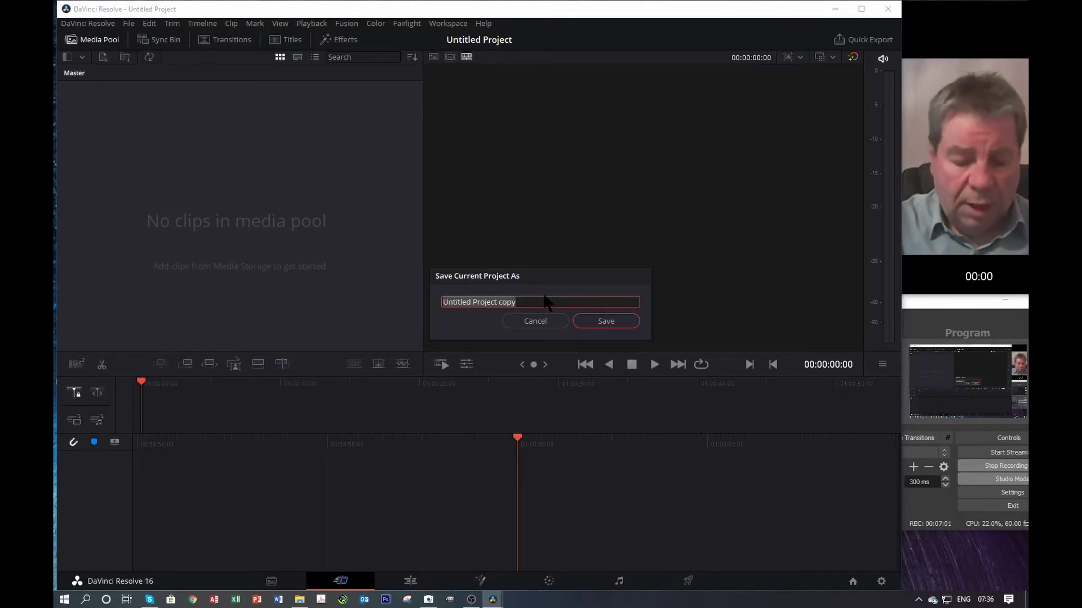
{"action": "type", "text": "Da"}
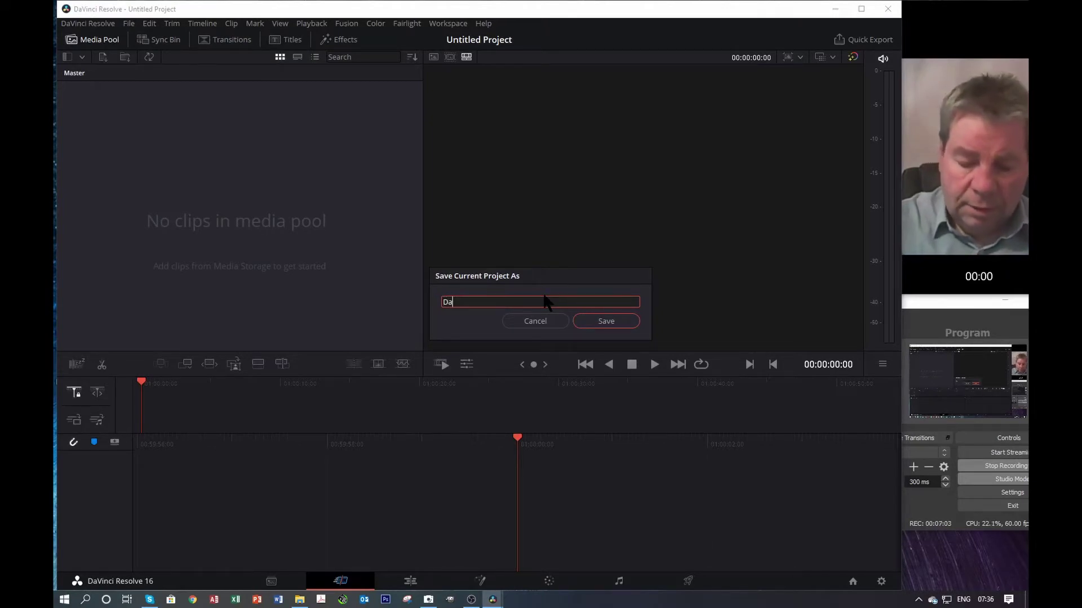
{"action": "type", "text": "Vinc"}
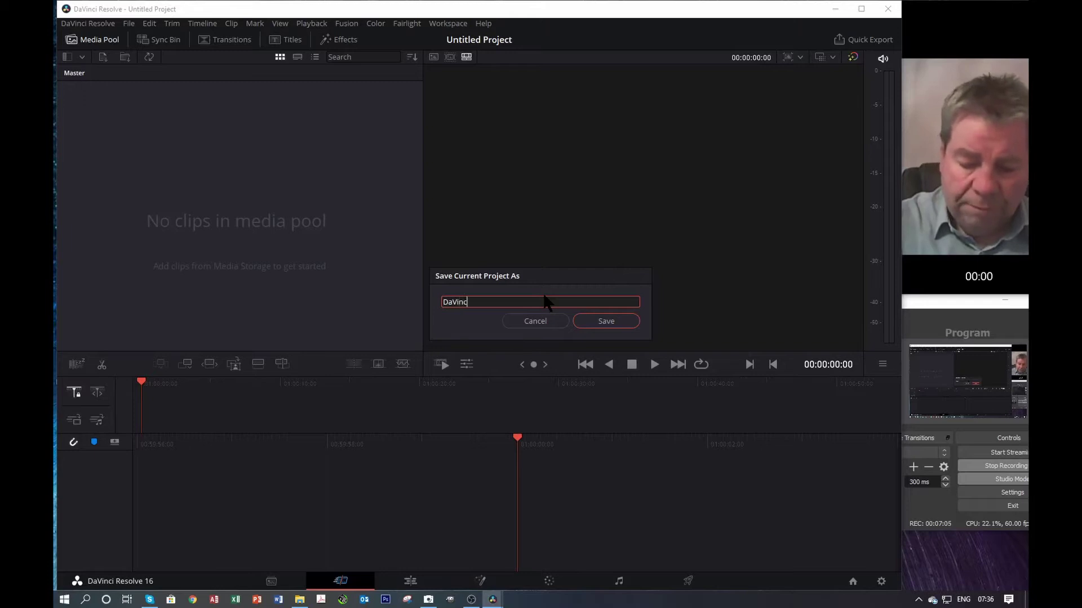
{"action": "type", "text": "i in Ac"}
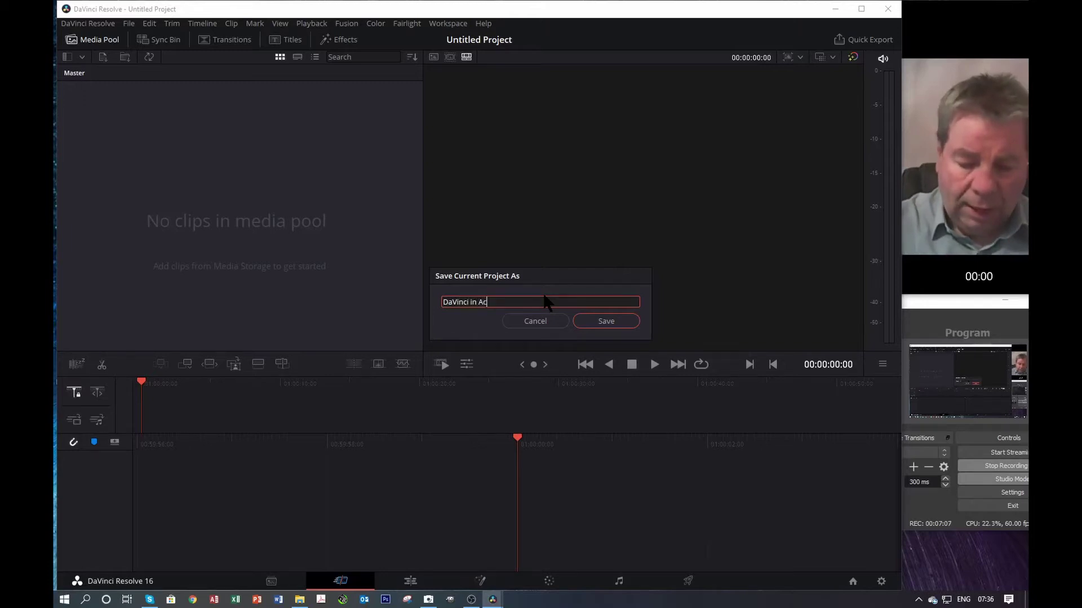
{"action": "type", "text": "tion"}
{"action": "key", "text": "Return"}
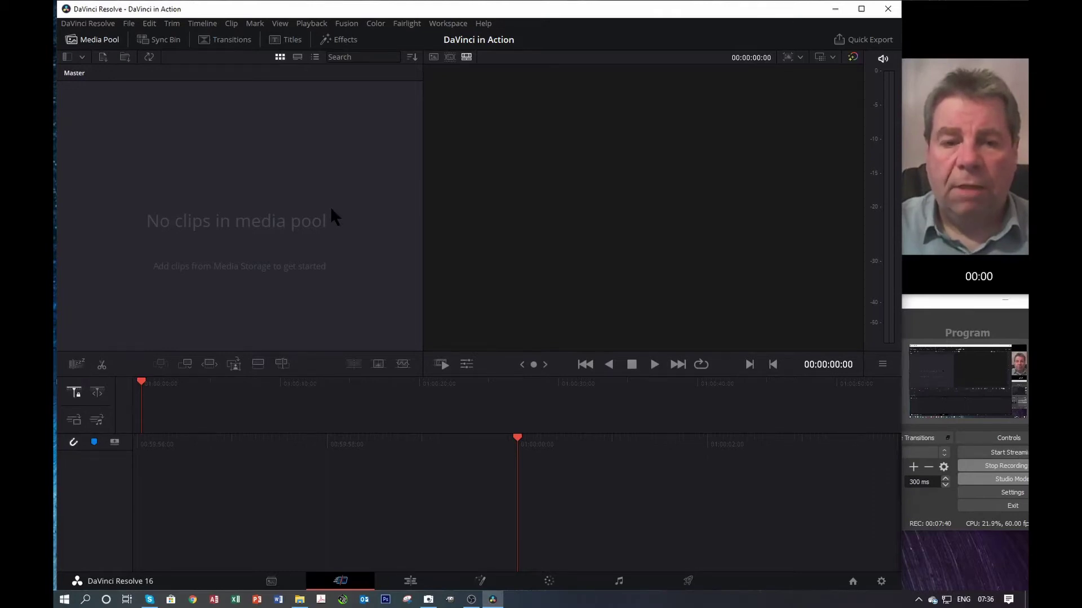
- Import all five files from the Da Vinci 2 folder in Videos into the media pool on the Media page
{"action": "left_click", "coordinate": [271, 581]}
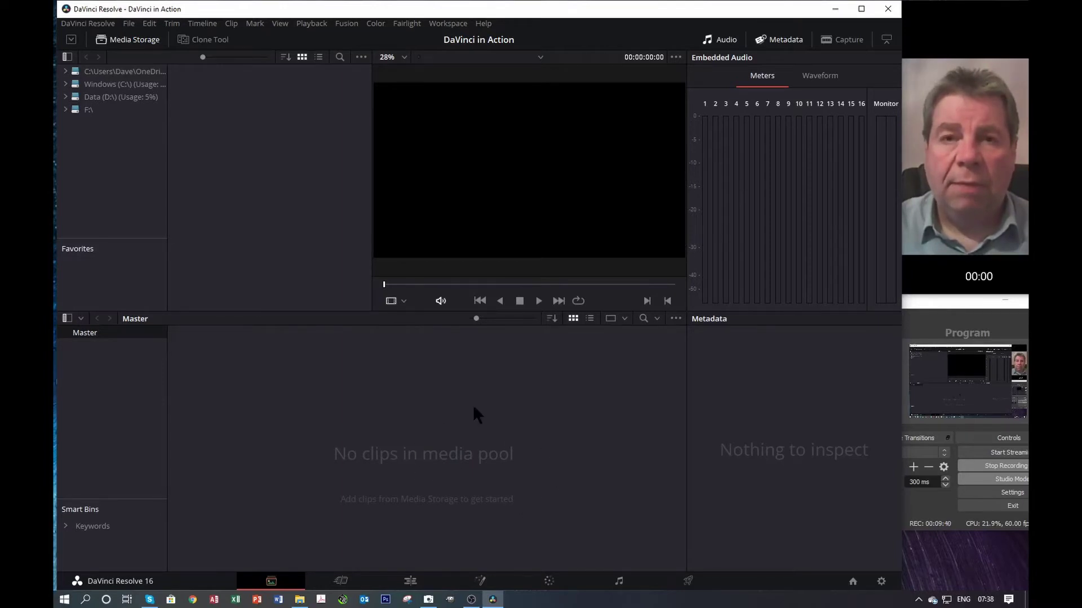
{"action": "right_click", "coordinate": [431, 447]}
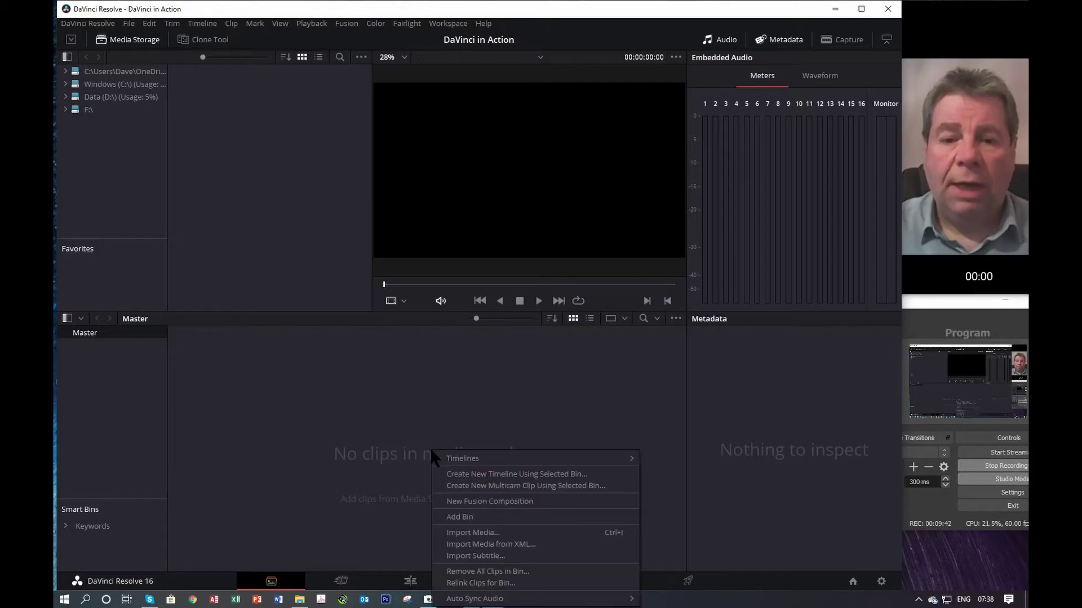
{"action": "left_click", "coordinate": [482, 533]}
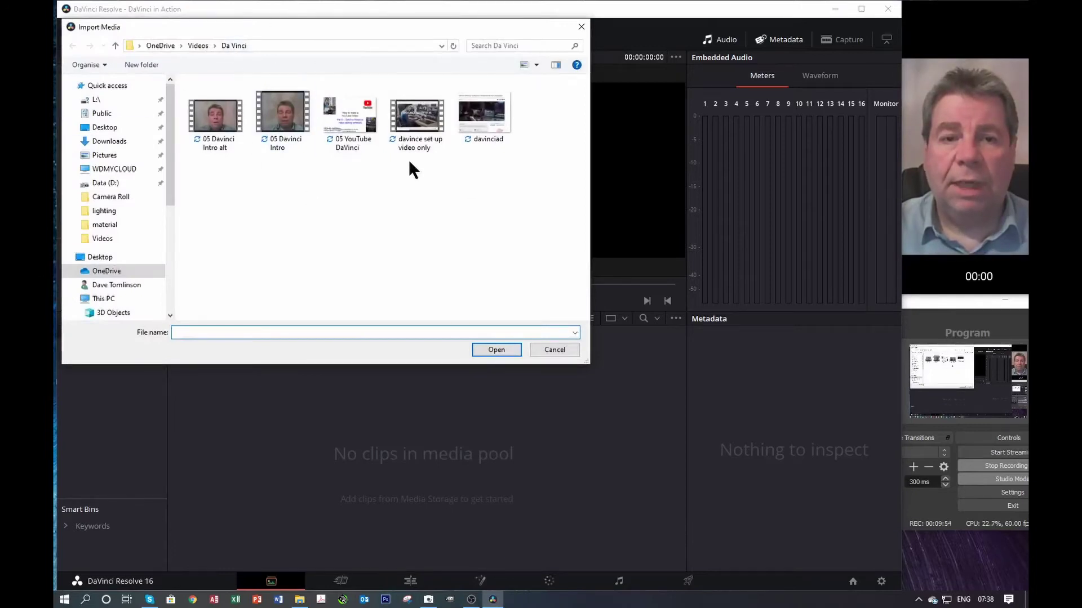
{"action": "left_click", "coordinate": [200, 45]}
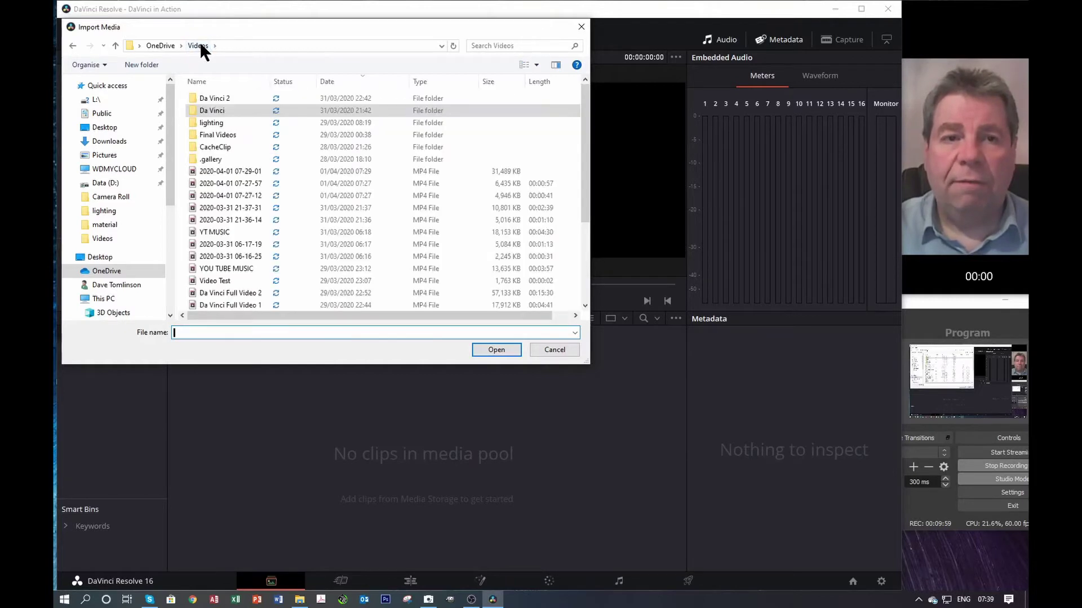
{"action": "double_click", "coordinate": [224, 98]}
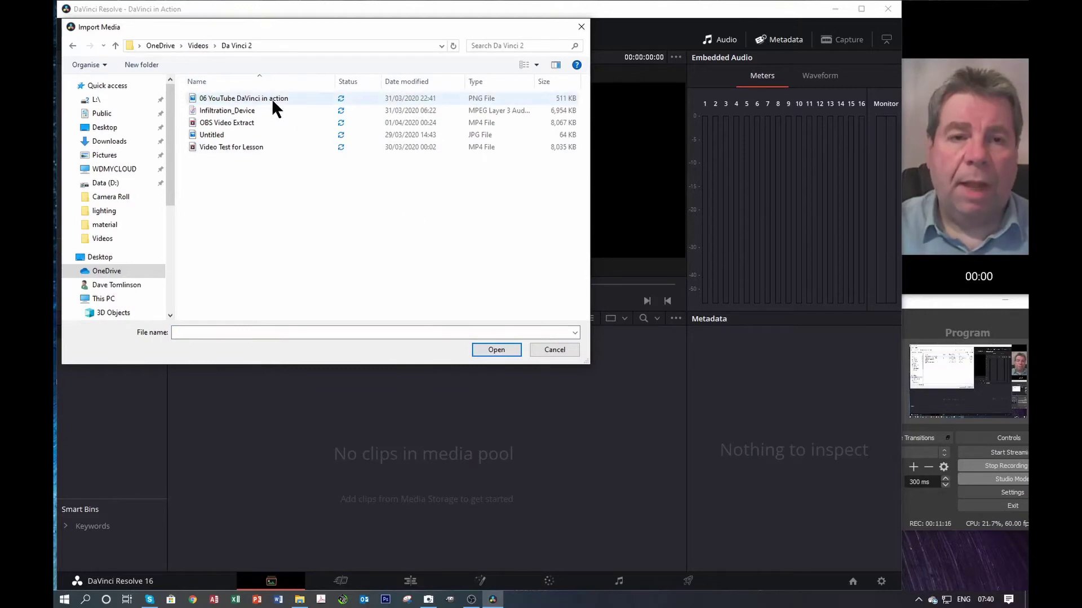
{"action": "left_click", "coordinate": [253, 98]}
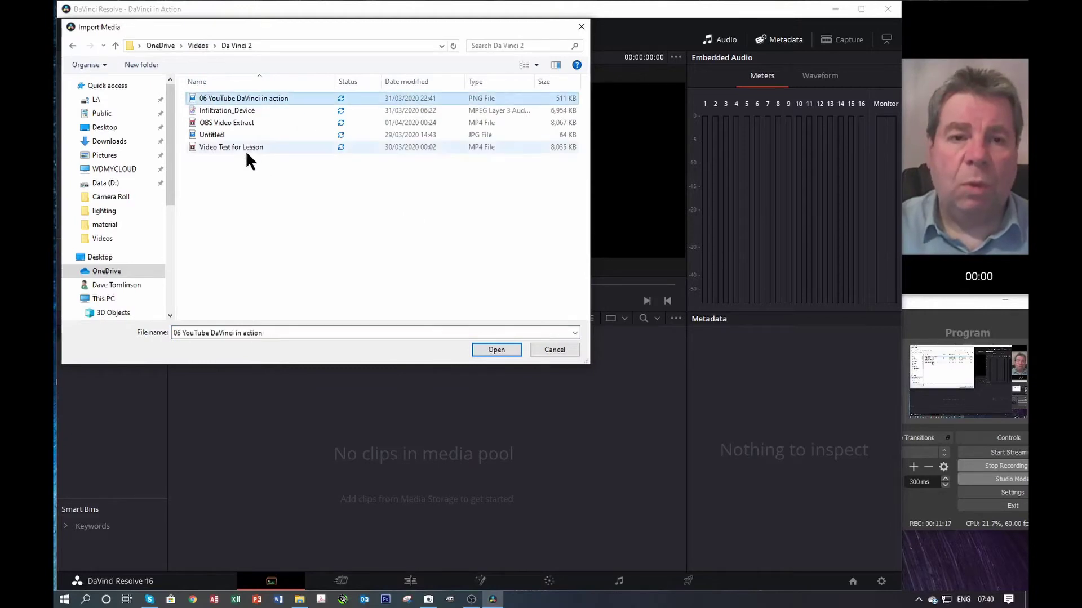
{"action": "left_click", "coordinate": [248, 147], "text": "shift"}
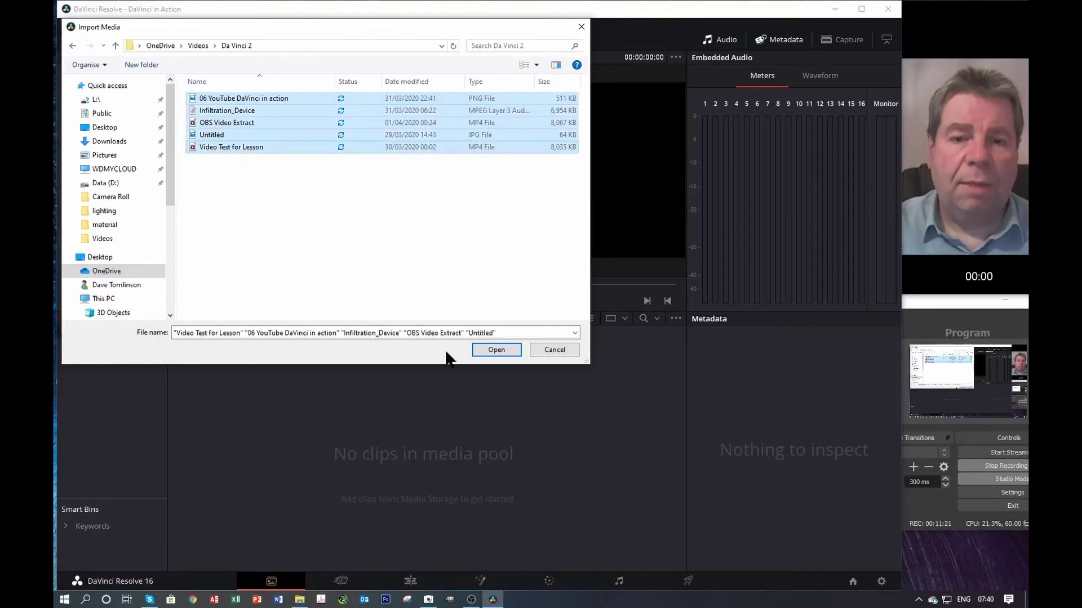
{"action": "left_click", "coordinate": [488, 349]}
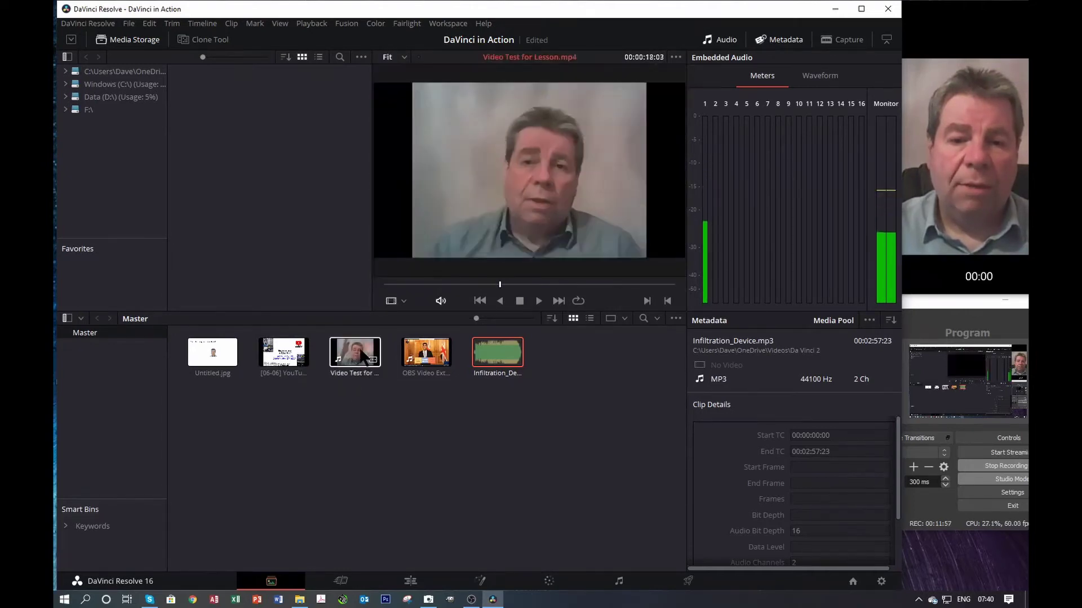
- On the Edit page, place the Video Test for Lesson clip on the timeline, starting about two seconds in
{"action": "left_click", "coordinate": [410, 581]}
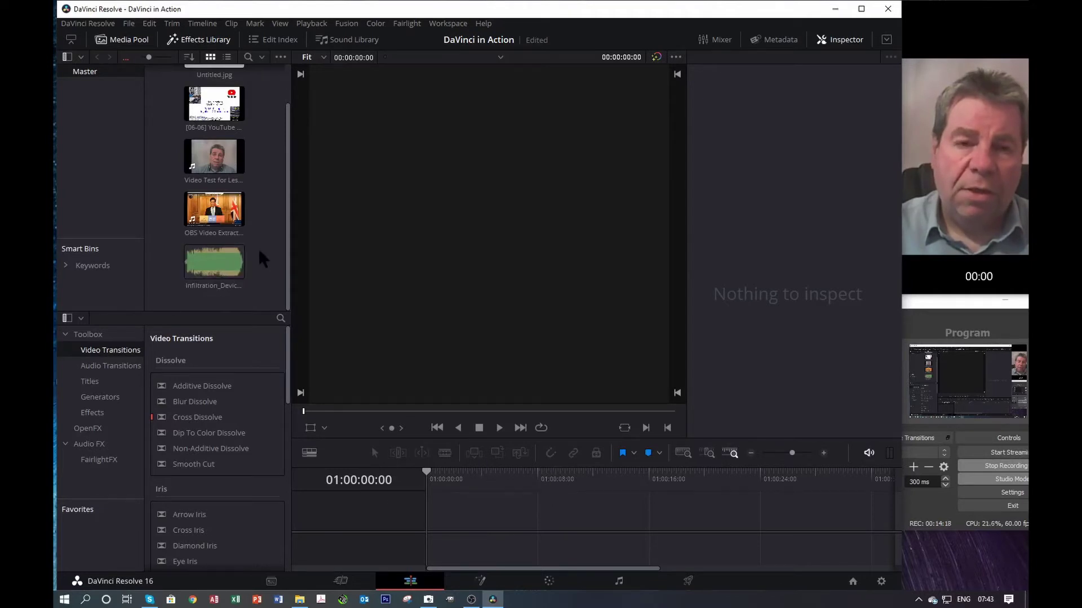
{"action": "left_click", "coordinate": [234, 107]}
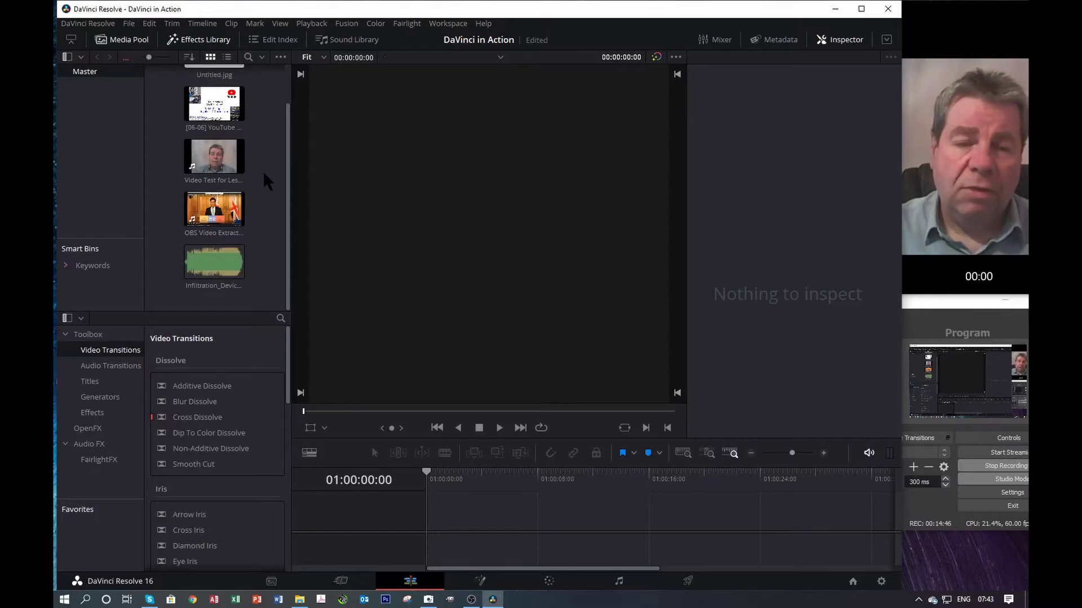
{"action": "left_click", "coordinate": [219, 163]}
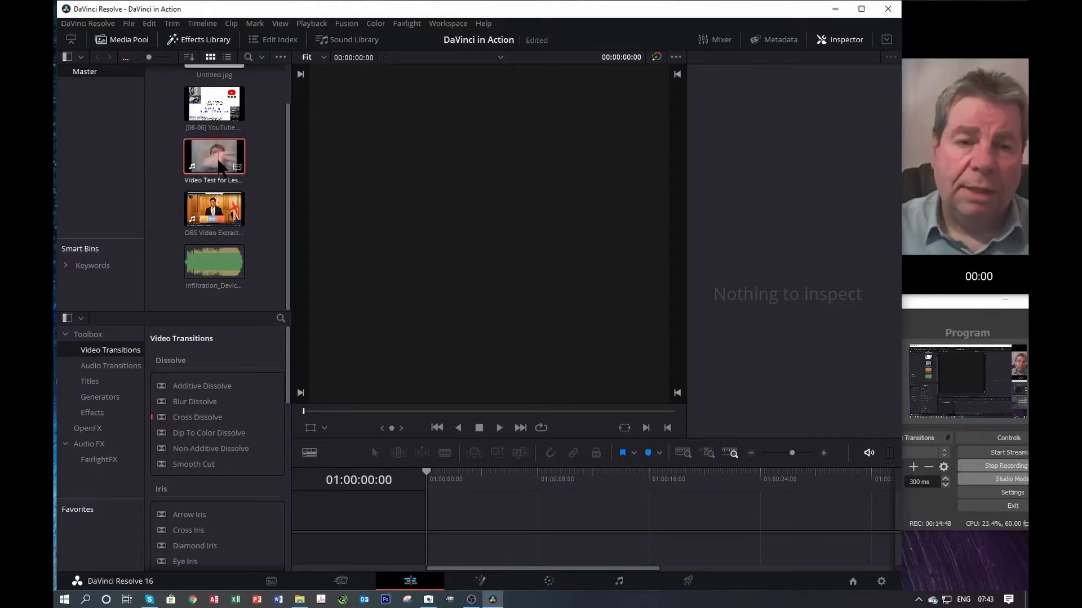
{"action": "left_click_drag", "start_coordinate": [219, 164], "coordinate": [457, 528]}
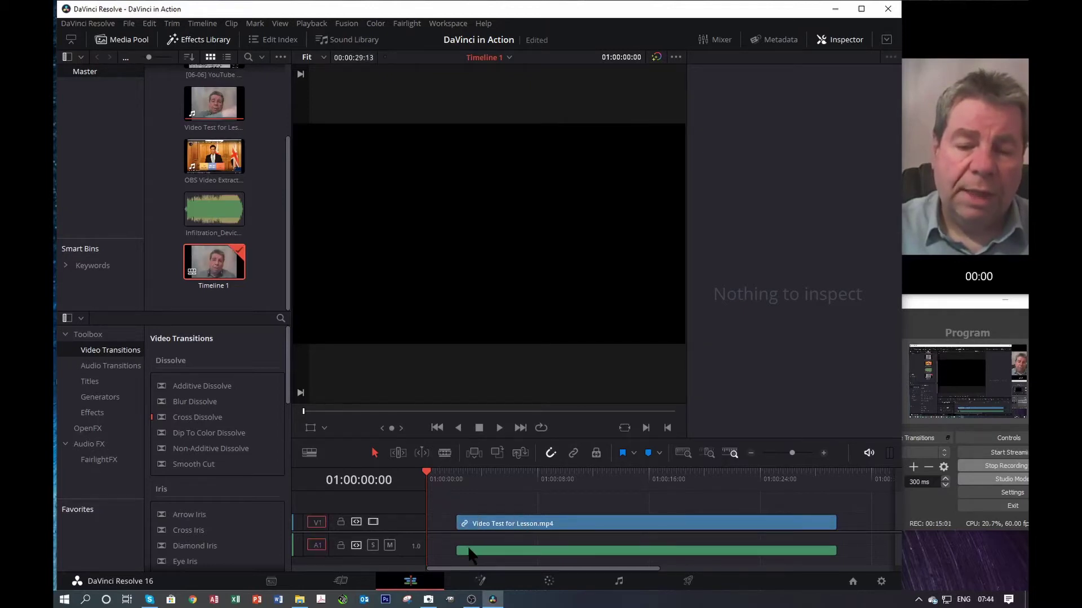
- Review the placed clip's video and audio properties and play the timeline through to its end
{"action": "left_click", "coordinate": [532, 524]}
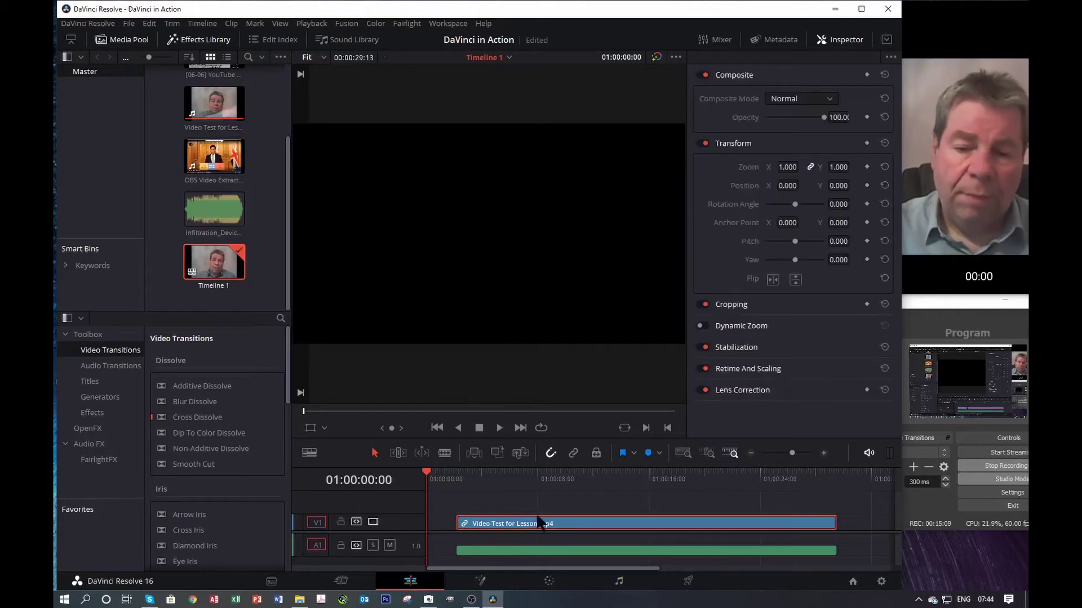
{"action": "left_click", "coordinate": [554, 551]}
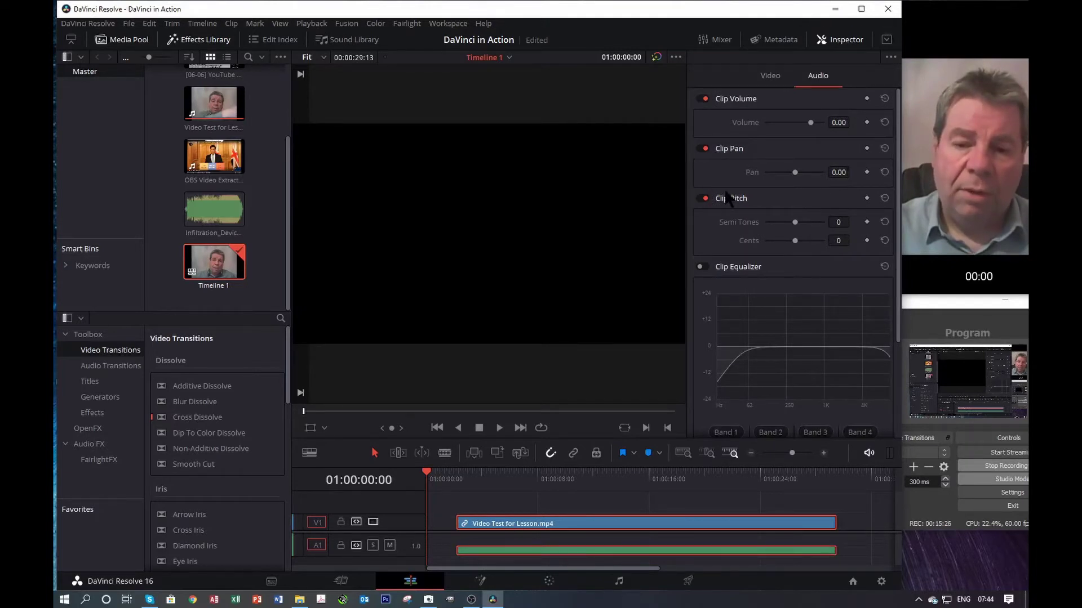
{"action": "left_click", "coordinate": [770, 76]}
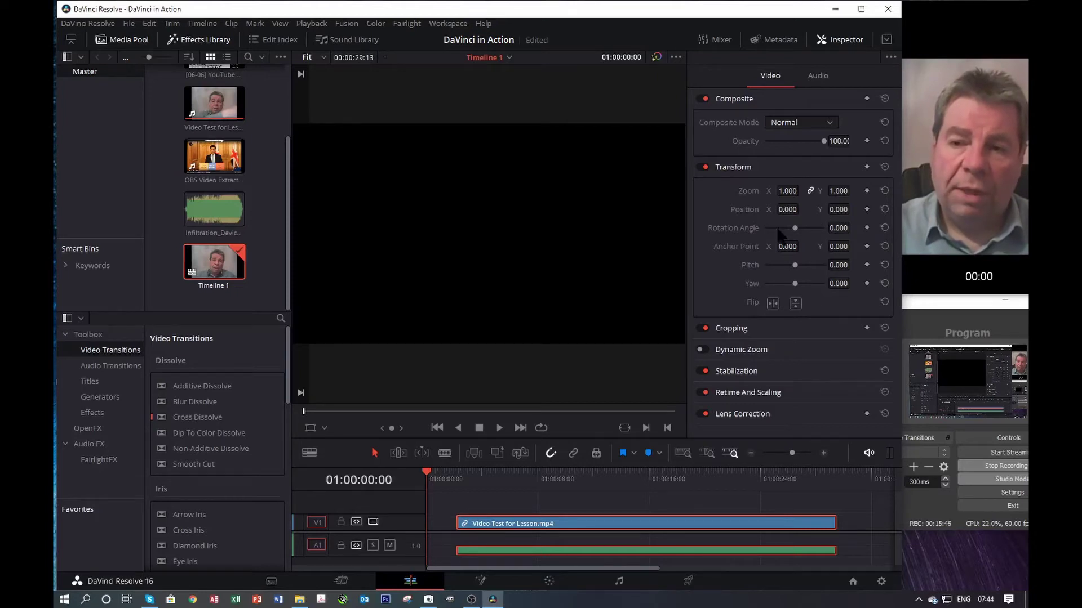
{"action": "left_click", "coordinate": [819, 78]}
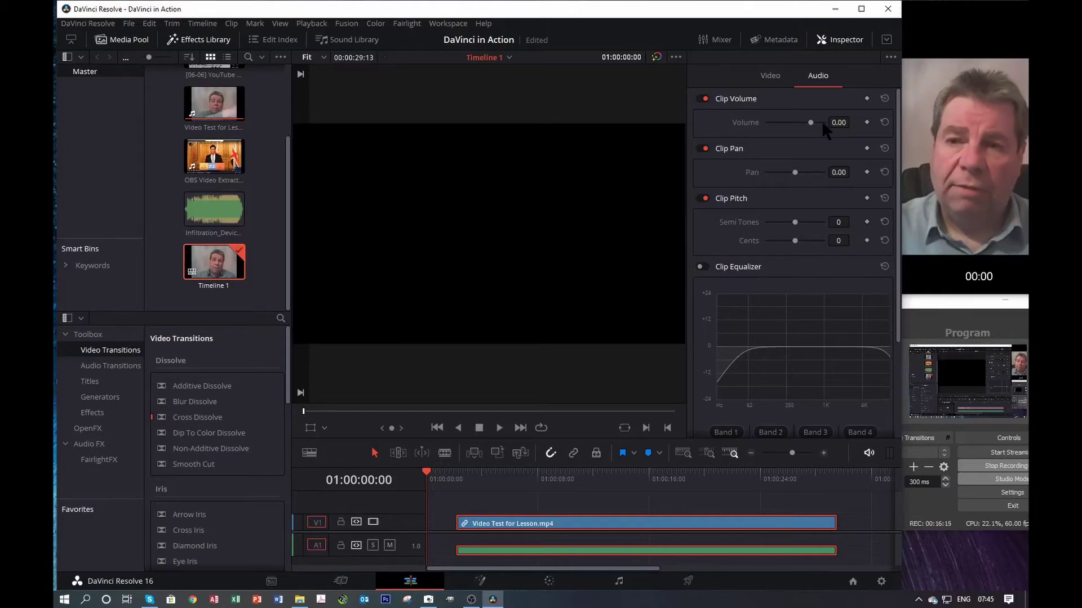
{"action": "left_click", "coordinate": [500, 431]}
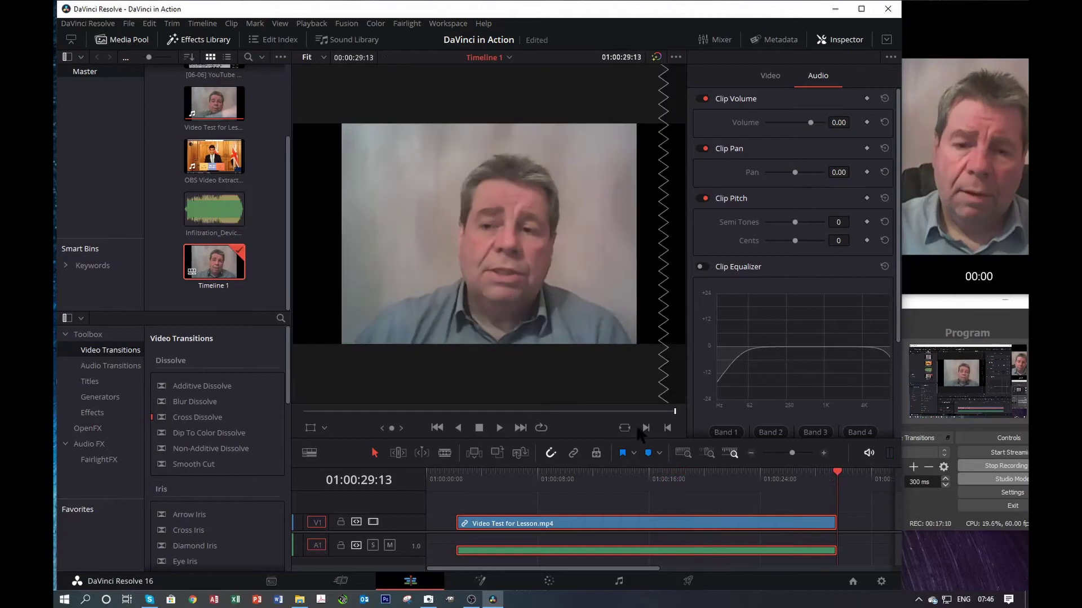
- In the timeline view options, turn on timeline tabs and show video clips as filmstrips, and bring the audio track into view
{"action": "left_click", "coordinate": [309, 453]}
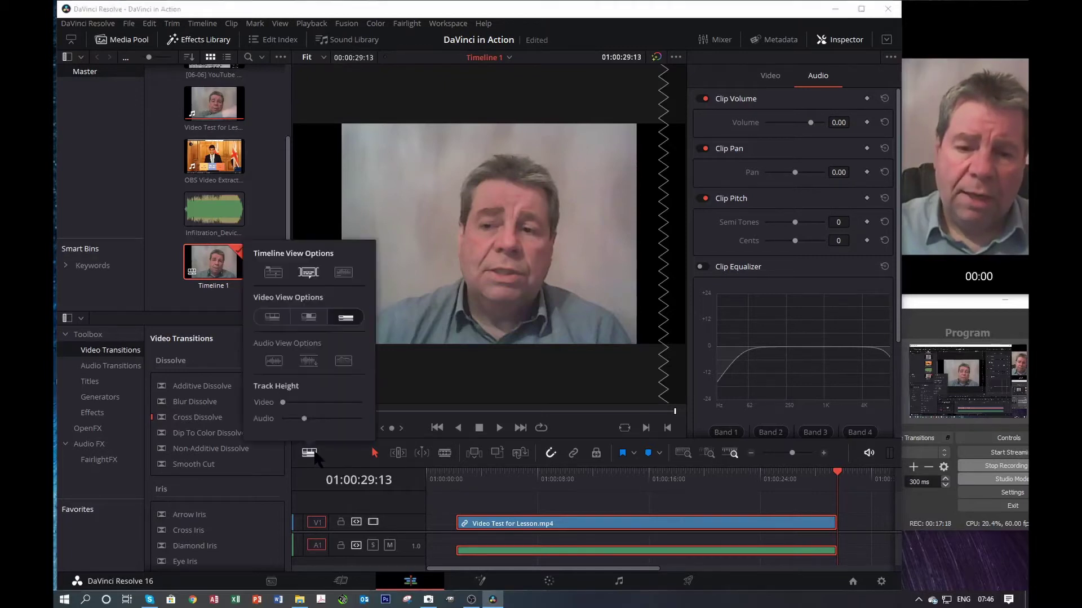
{"action": "left_click", "coordinate": [273, 274]}
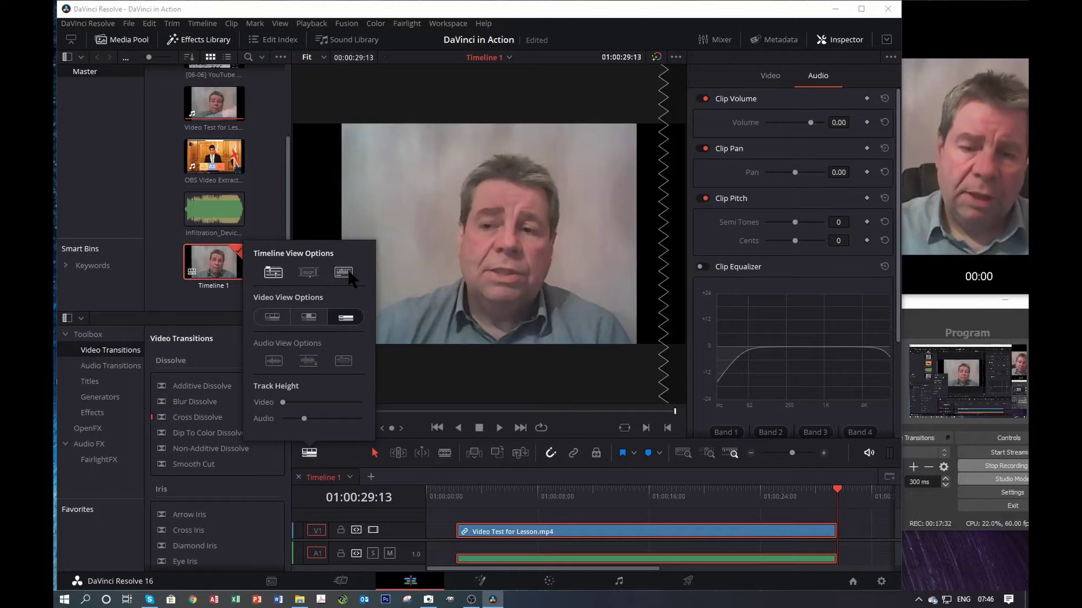
{"action": "left_click", "coordinate": [281, 319]}
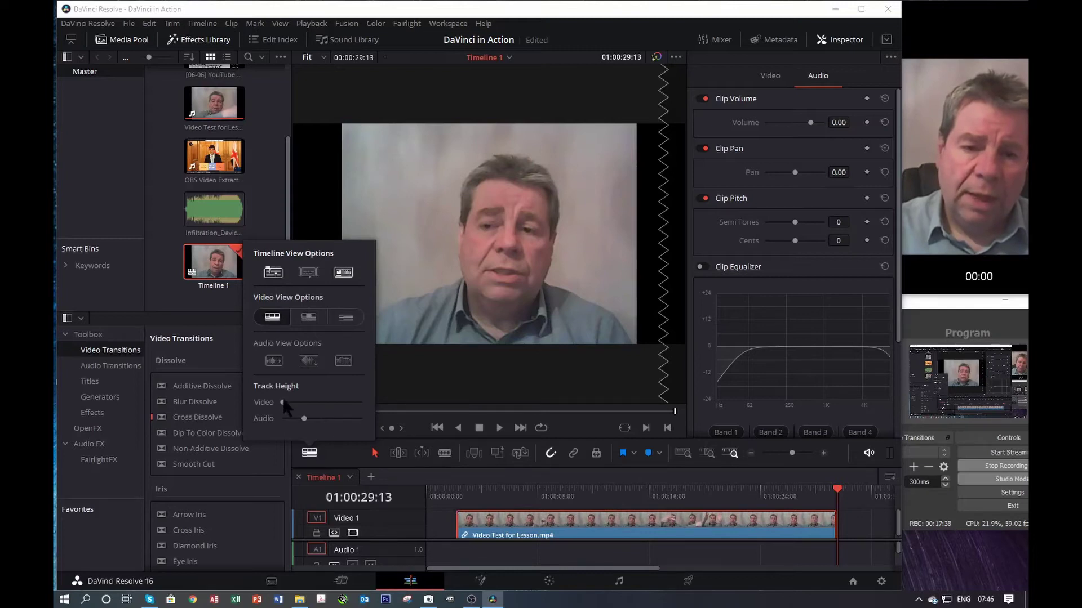
{"action": "mouse_move", "coordinate": [282, 402]}
{"action": "left_mouse_down"}
{"action": "mouse_move", "coordinate": [330, 404]}
{"action": "mouse_move", "coordinate": [280, 407]}
{"action": "left_mouse_up"}
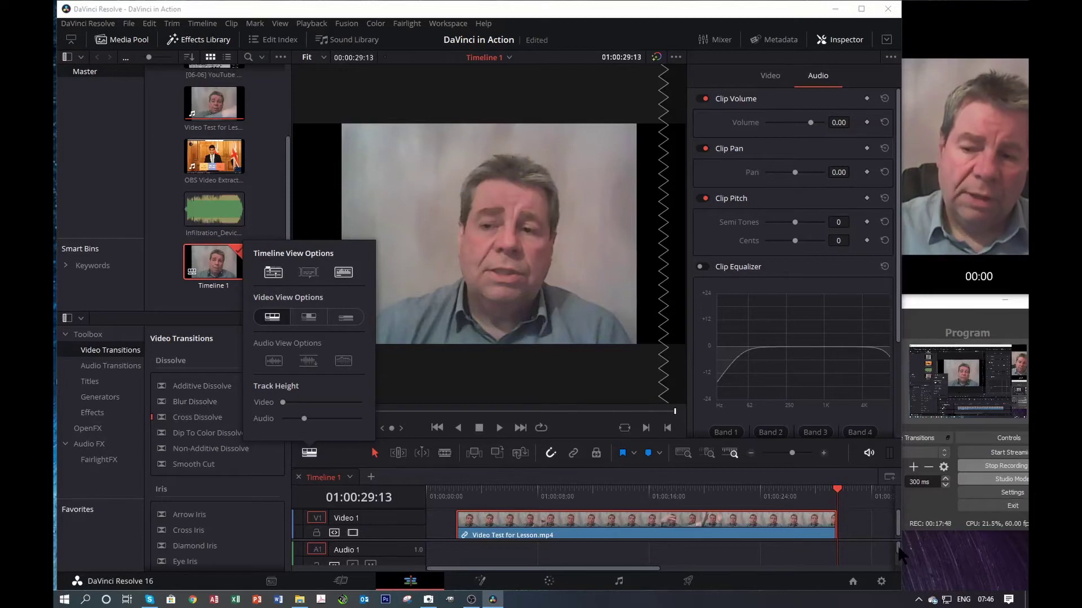
{"action": "left_click_drag", "start_coordinate": [899, 555], "coordinate": [900, 569]}
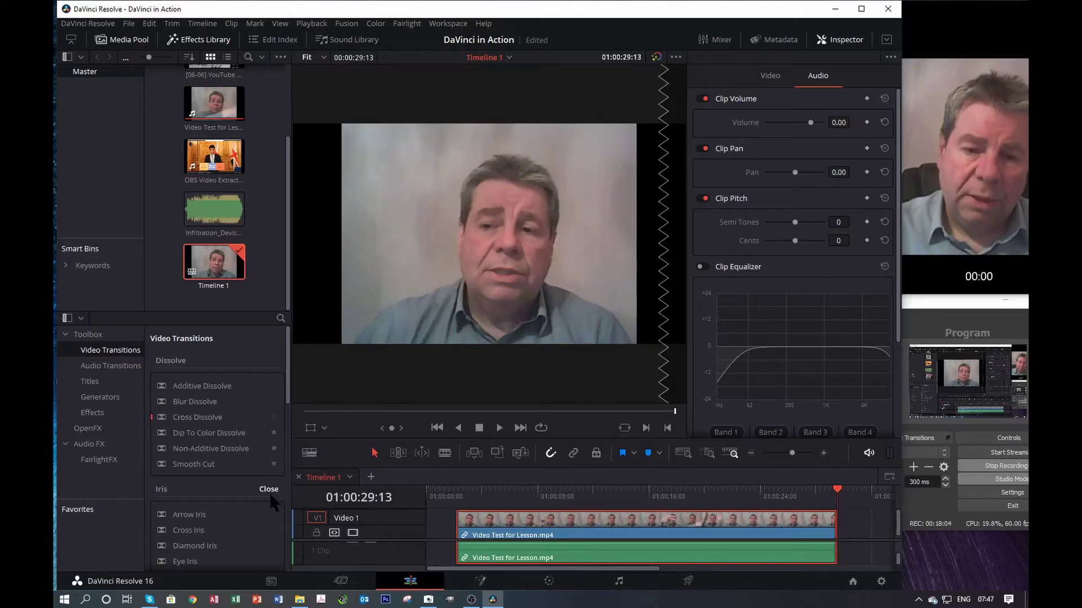
- Try the other two video view options for the timeline clips and return to the filmstrip view
{"action": "left_click", "coordinate": [313, 458]}
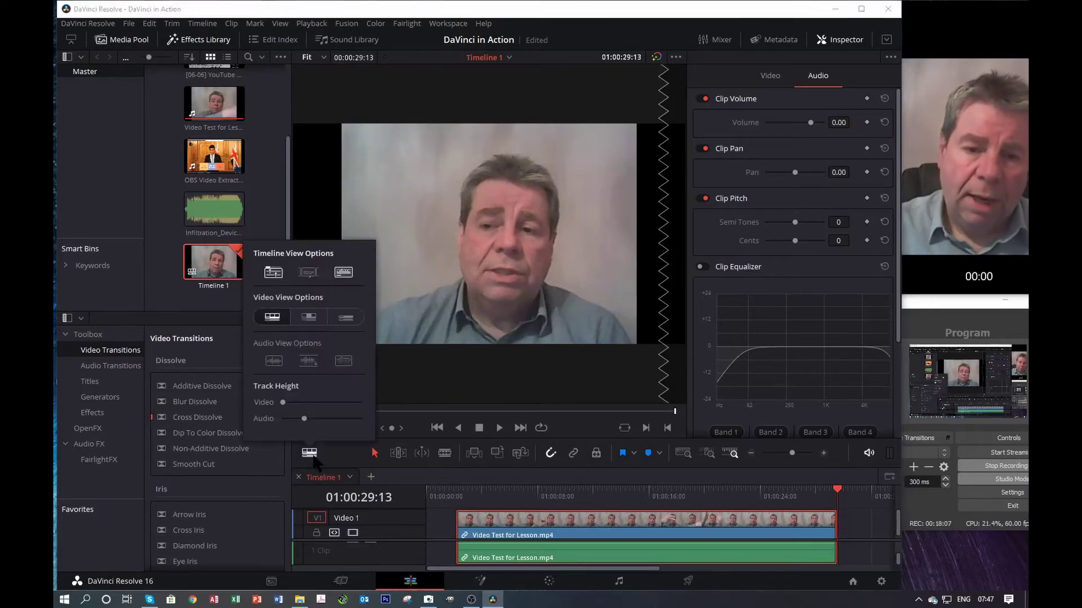
{"action": "left_click", "coordinate": [314, 319]}
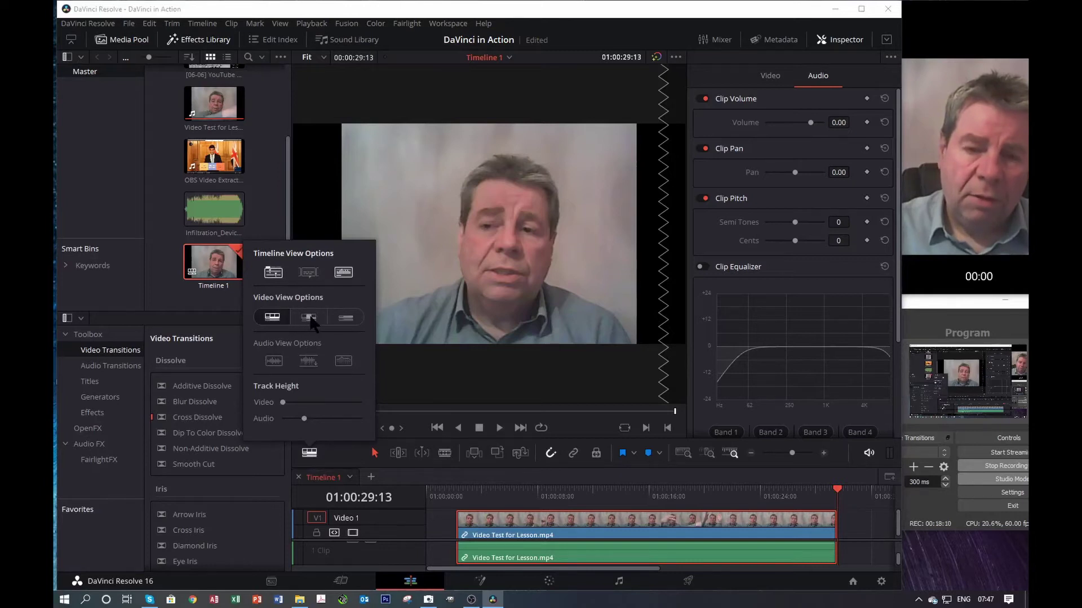
{"action": "left_click", "coordinate": [345, 318]}
{"action": "left_click", "coordinate": [282, 318]}
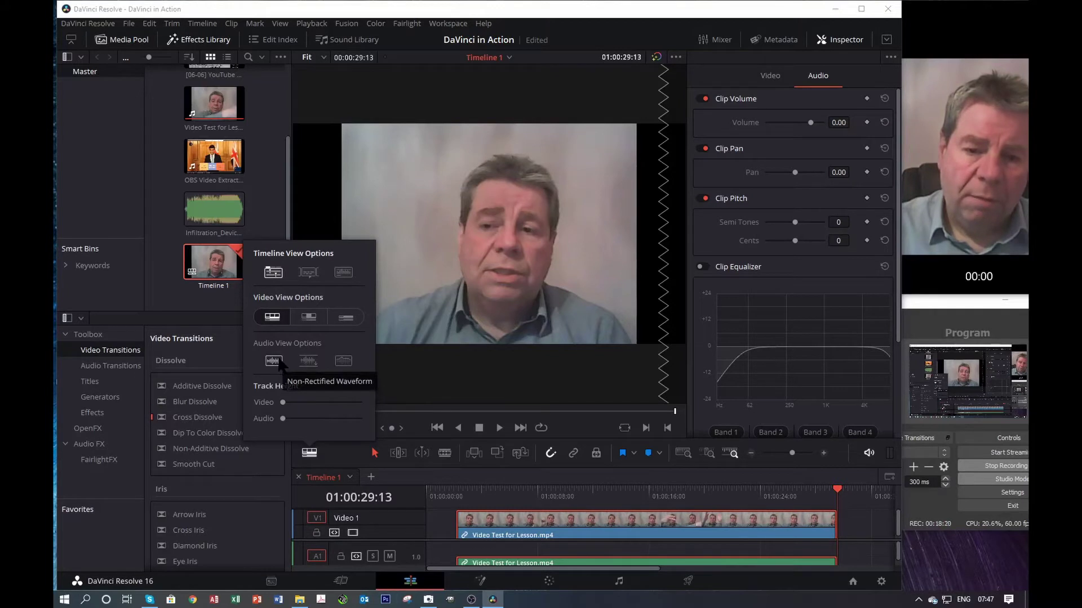
- Raise the audio track height in two small increments, checking the audio clip on the timeline
{"action": "left_click_drag", "start_coordinate": [286, 417], "coordinate": [295, 419]}
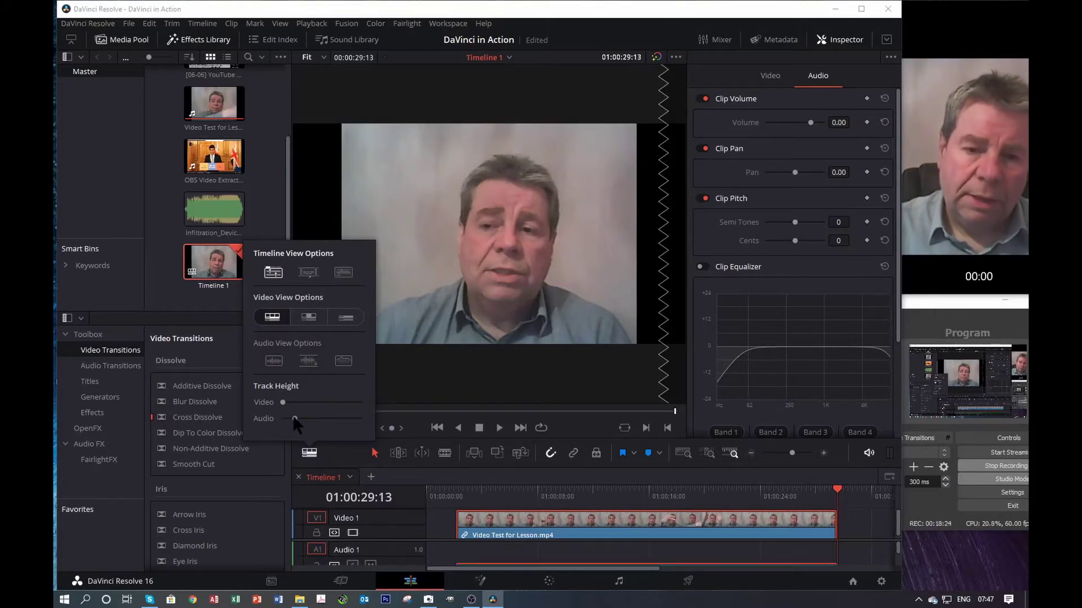
{"action": "left_click", "coordinate": [904, 566]}
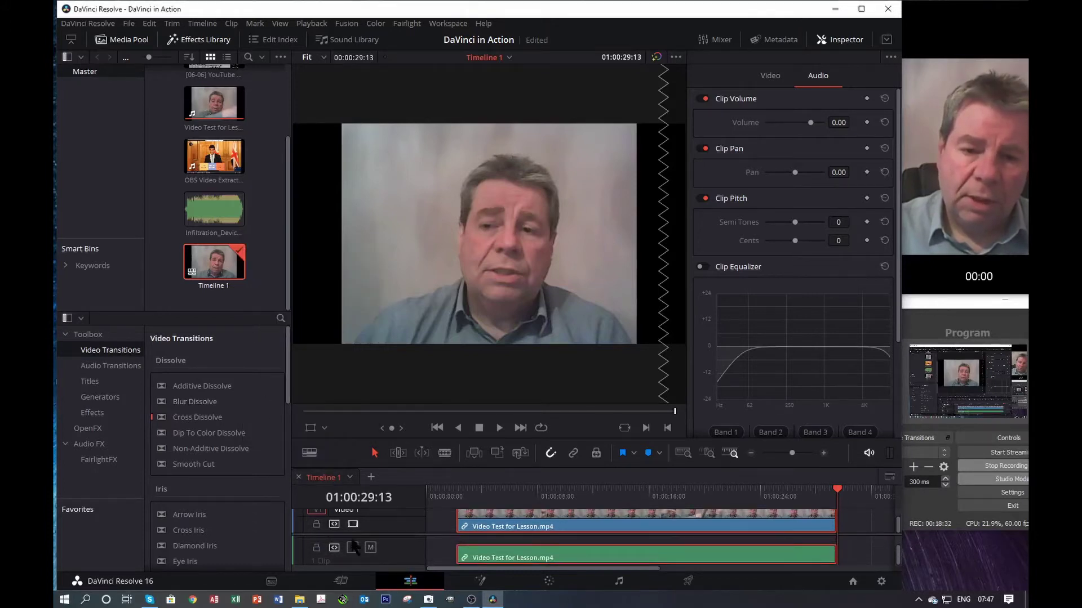
{"action": "left_click", "coordinate": [310, 453]}
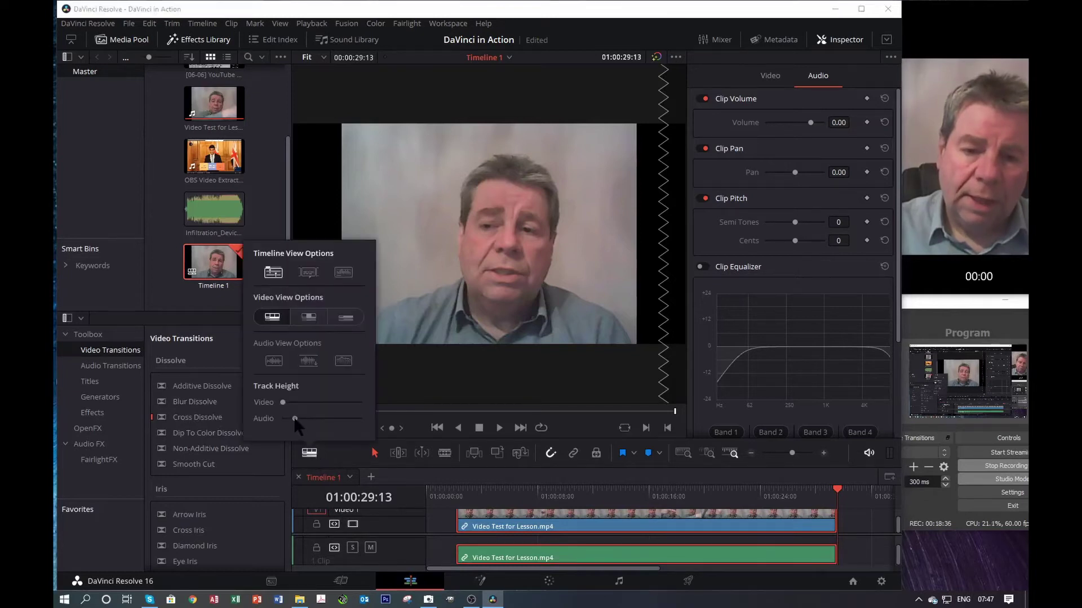
{"action": "left_click_drag", "start_coordinate": [294, 419], "coordinate": [303, 419]}
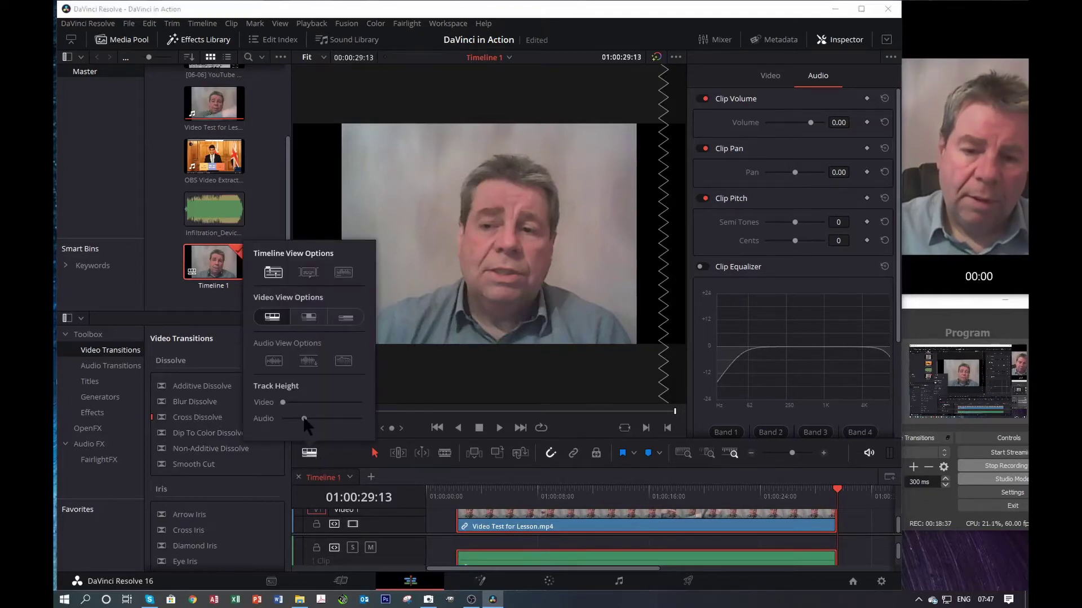
{"action": "left_click", "coordinate": [900, 557]}
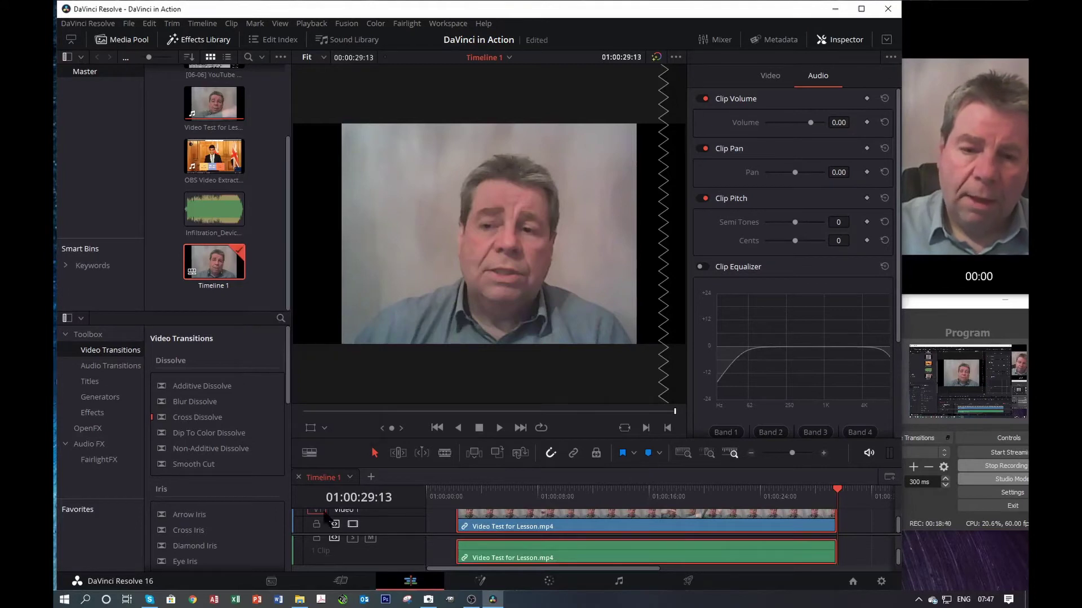
- Turn on audio waveforms and compare the audio view options, leaving a full-size waveform with Non-Rectified Waveform off
{"action": "left_click", "coordinate": [310, 454]}
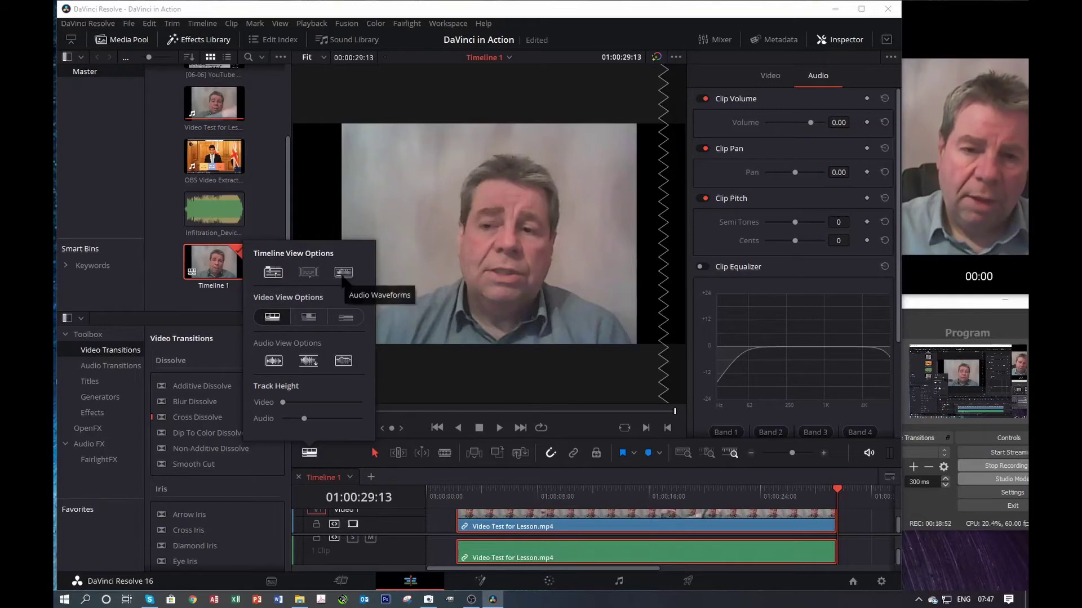
{"action": "left_click", "coordinate": [343, 273]}
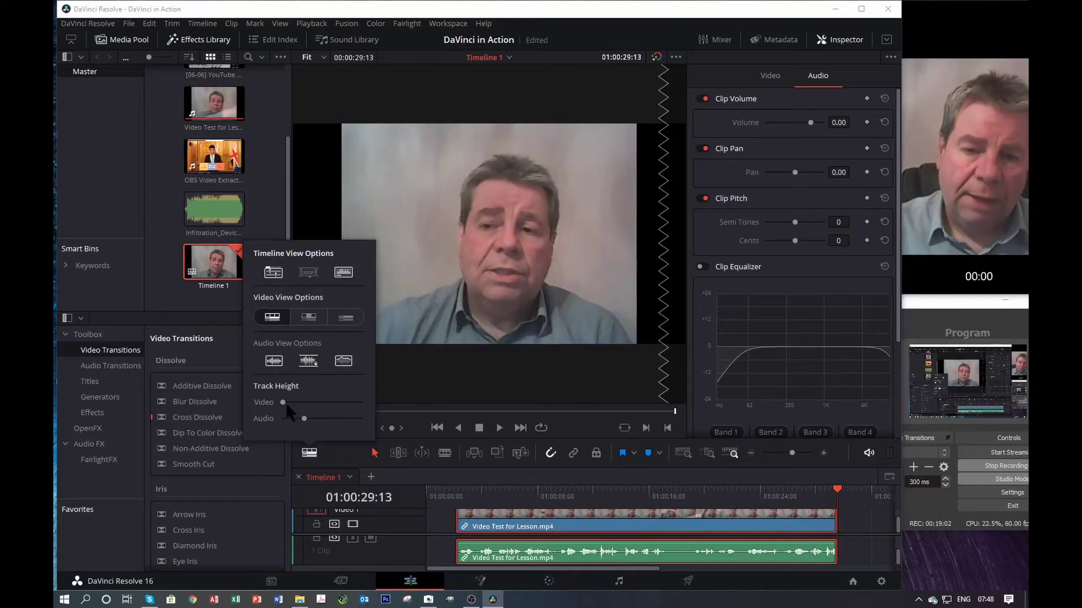
{"action": "left_click", "coordinate": [274, 362]}
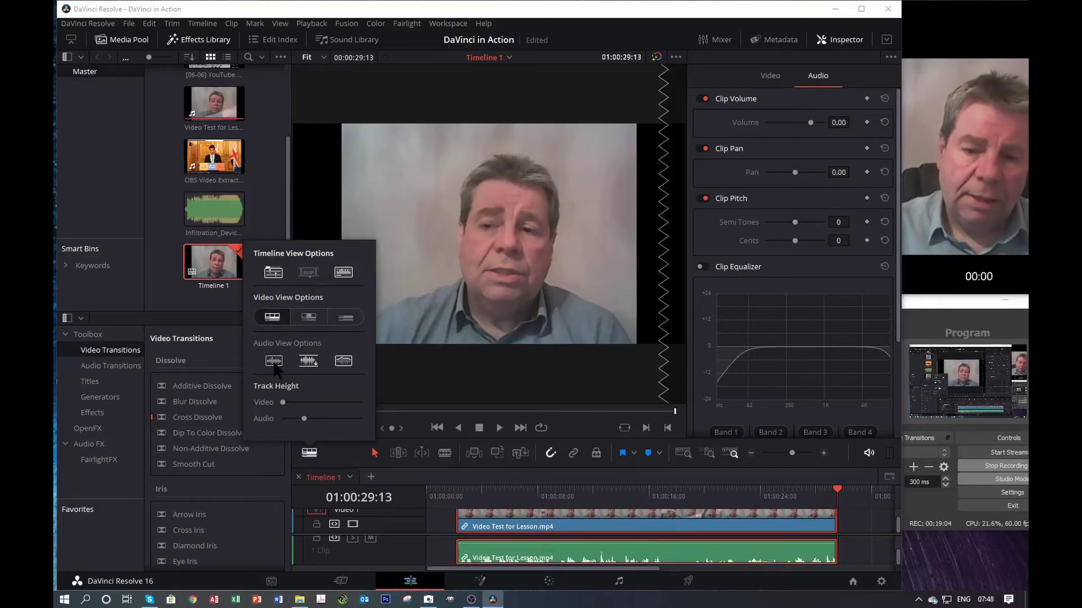
{"action": "left_click", "coordinate": [308, 361]}
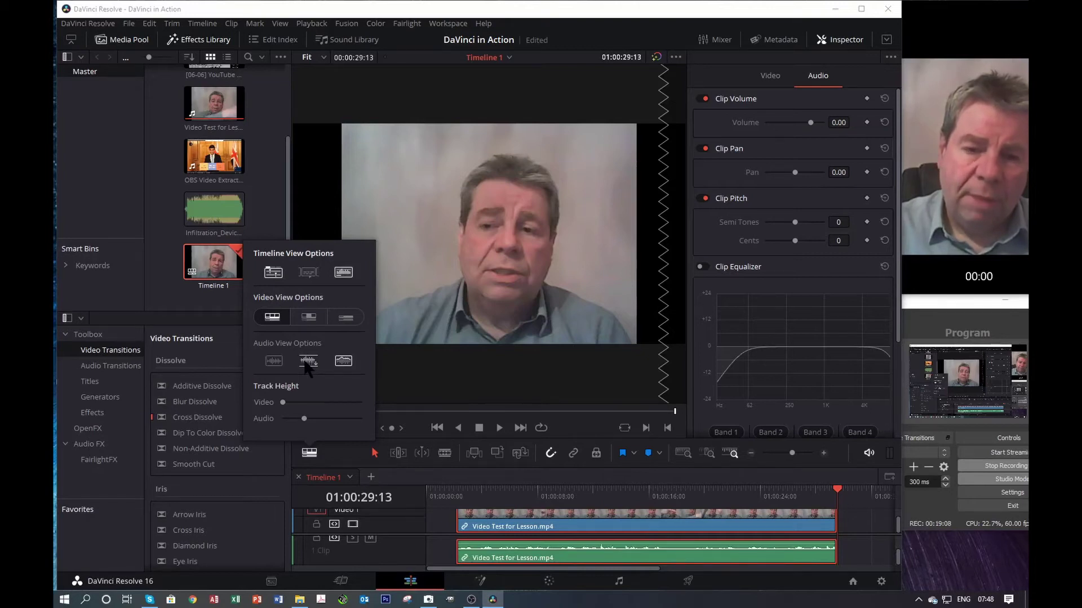
{"action": "left_click", "coordinate": [276, 363]}
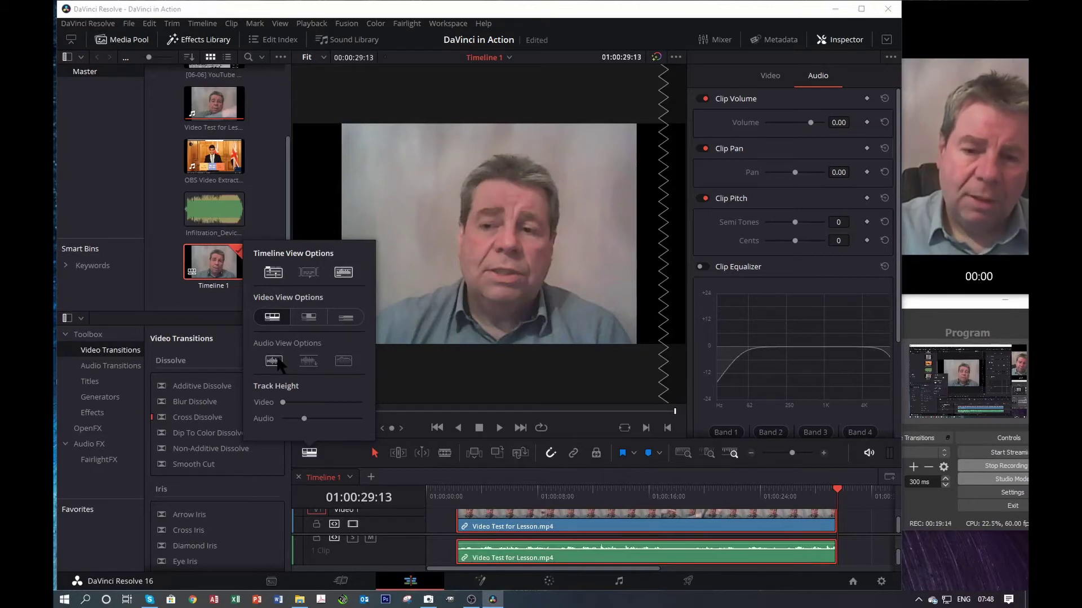
{"action": "left_click", "coordinate": [308, 362]}
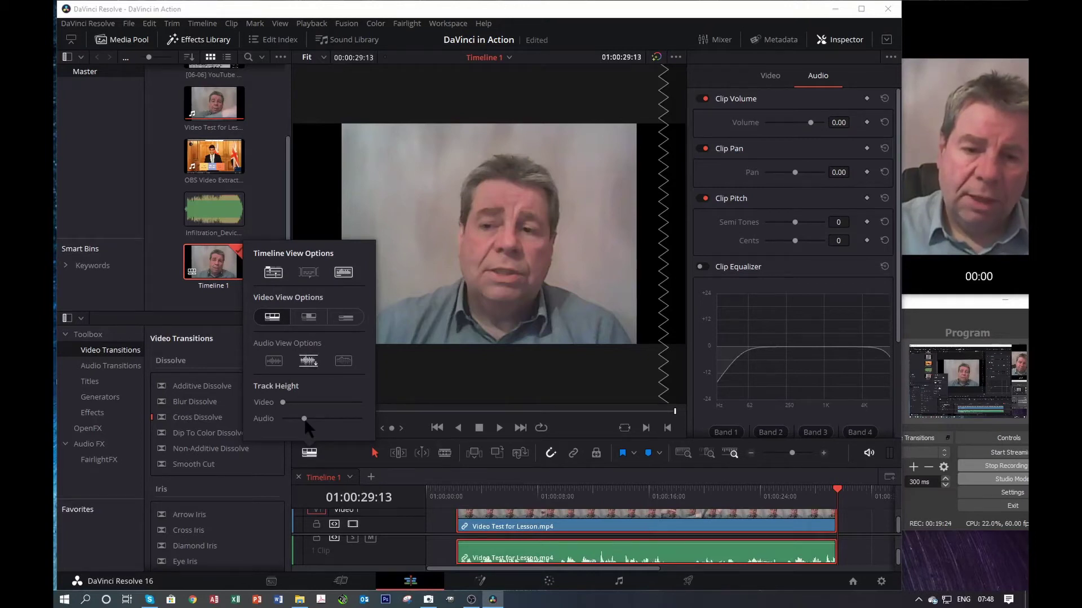
- Increase the audio track height slightly and enlarge the timeline area so both tracks fit in full
{"action": "left_click_drag", "start_coordinate": [305, 419], "coordinate": [312, 418]}
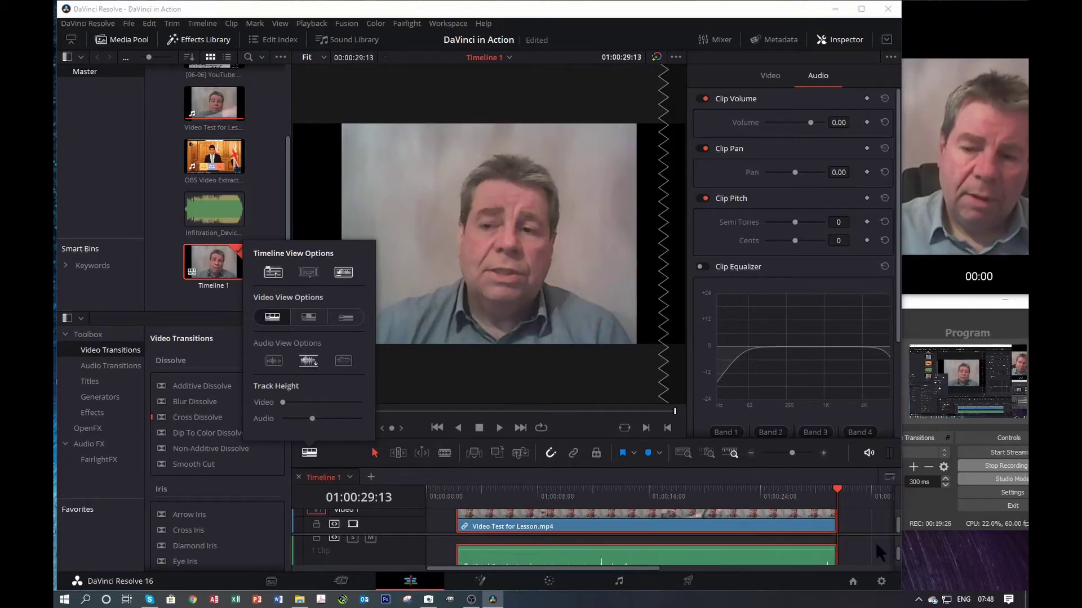
{"action": "left_click", "coordinate": [896, 549]}
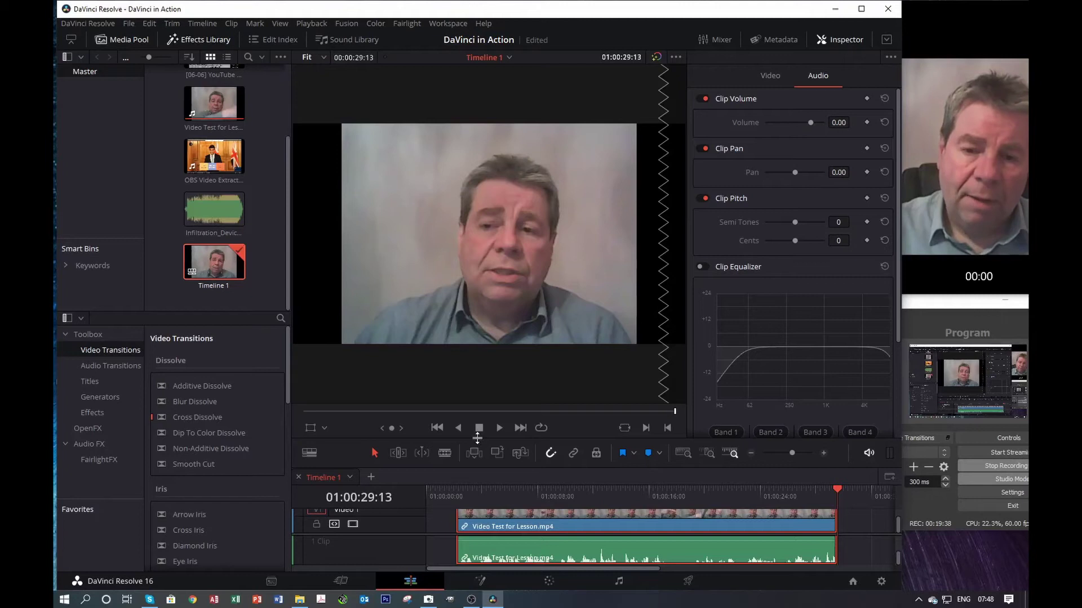
{"action": "left_click_drag", "start_coordinate": [478, 438], "coordinate": [485, 299]}
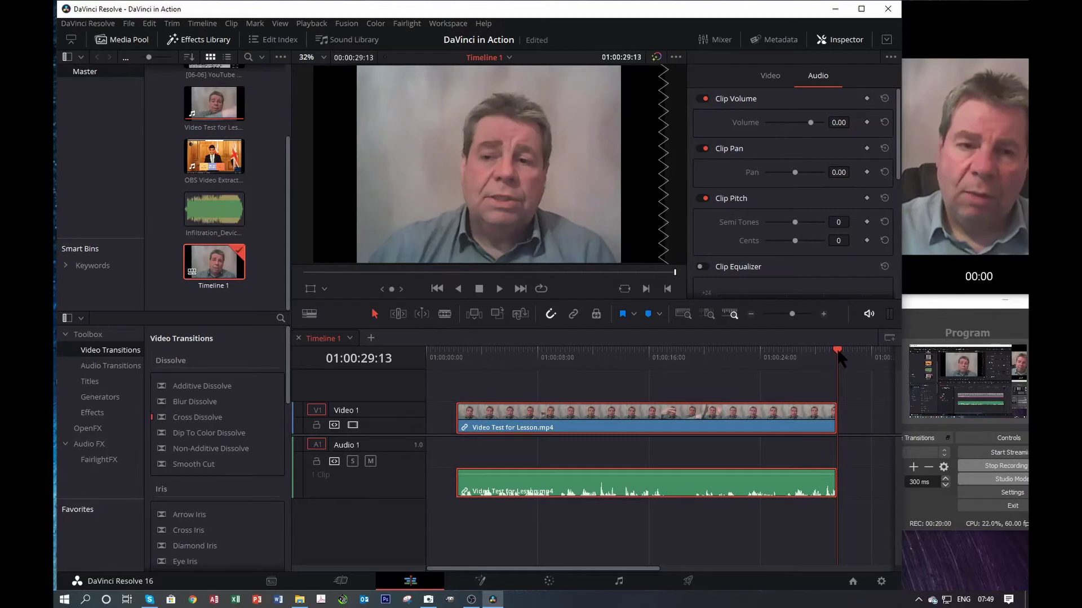
- Move the playhead to 01:00:16:04, just before the hand gesture, and split the Video Test for Lesson clip there on the Cut page
{"action": "left_click_drag", "start_coordinate": [838, 354], "coordinate": [671, 401]}
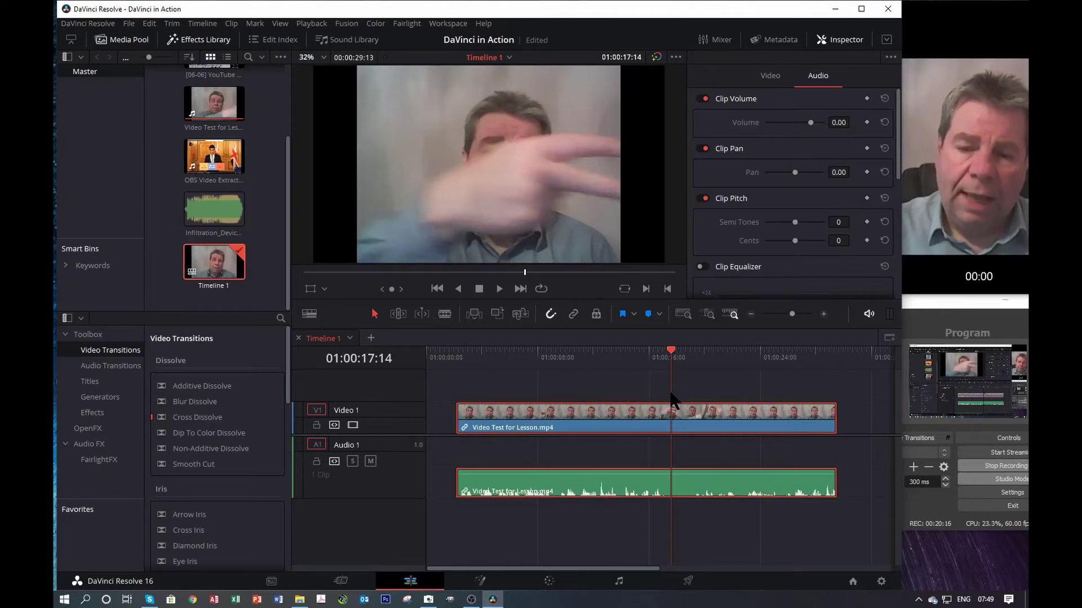
{"action": "mouse_move", "coordinate": [672, 401]}
{"action": "left_mouse_down"}
{"action": "mouse_move", "coordinate": [651, 394]}
{"action": "mouse_move", "coordinate": [659, 401]}
{"action": "left_mouse_up"}
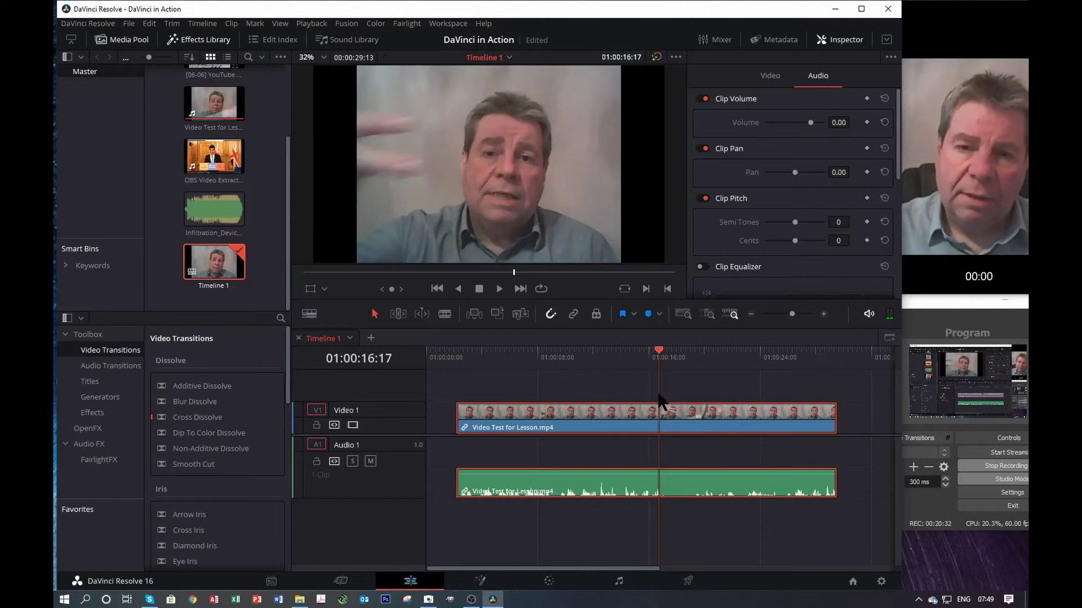
{"action": "left_click_drag", "start_coordinate": [659, 401], "coordinate": [651, 402]}
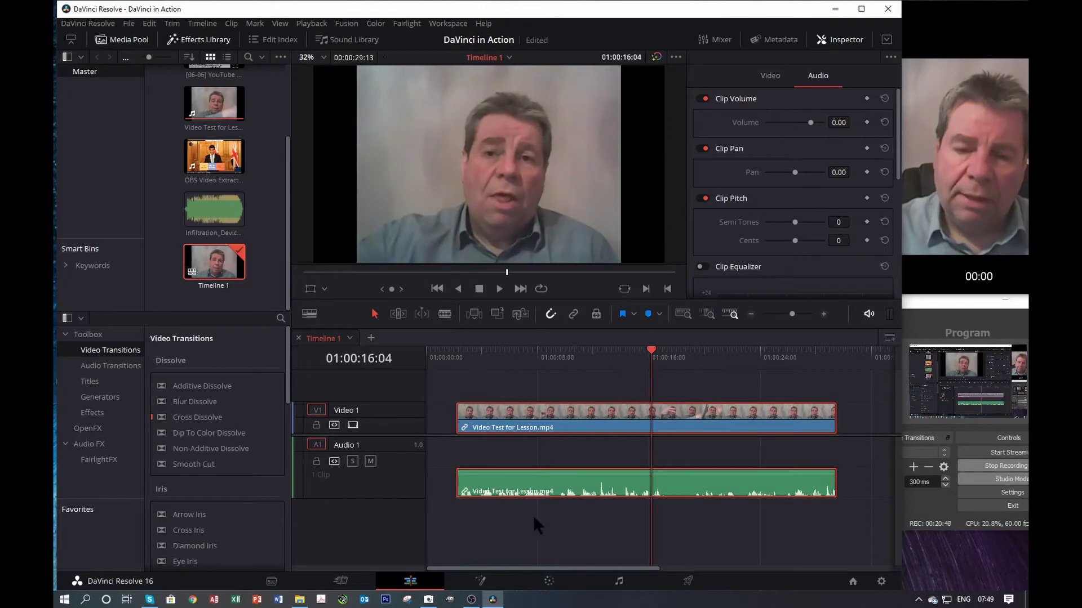
{"action": "left_click", "coordinate": [648, 434]}
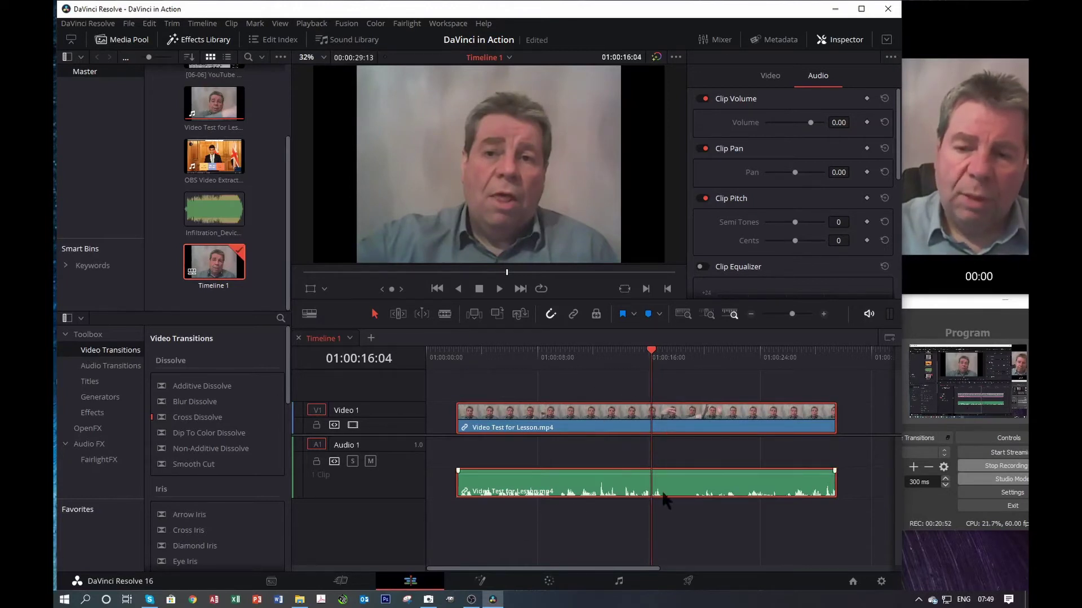
{"action": "left_click", "coordinate": [341, 582]}
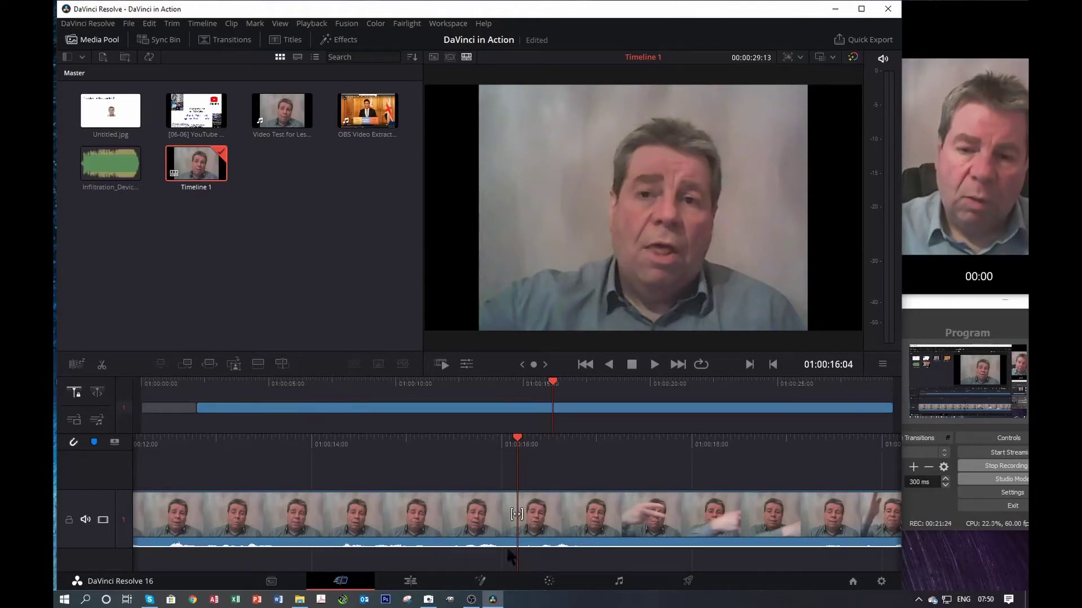
{"action": "right_click", "coordinate": [546, 544]}
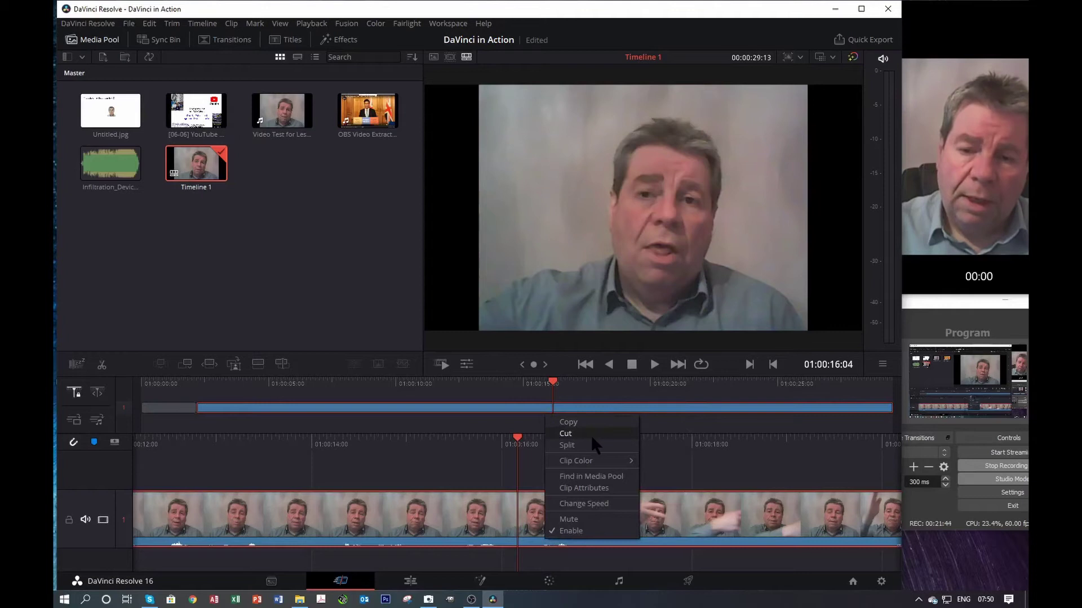
{"action": "left_click", "coordinate": [583, 449]}
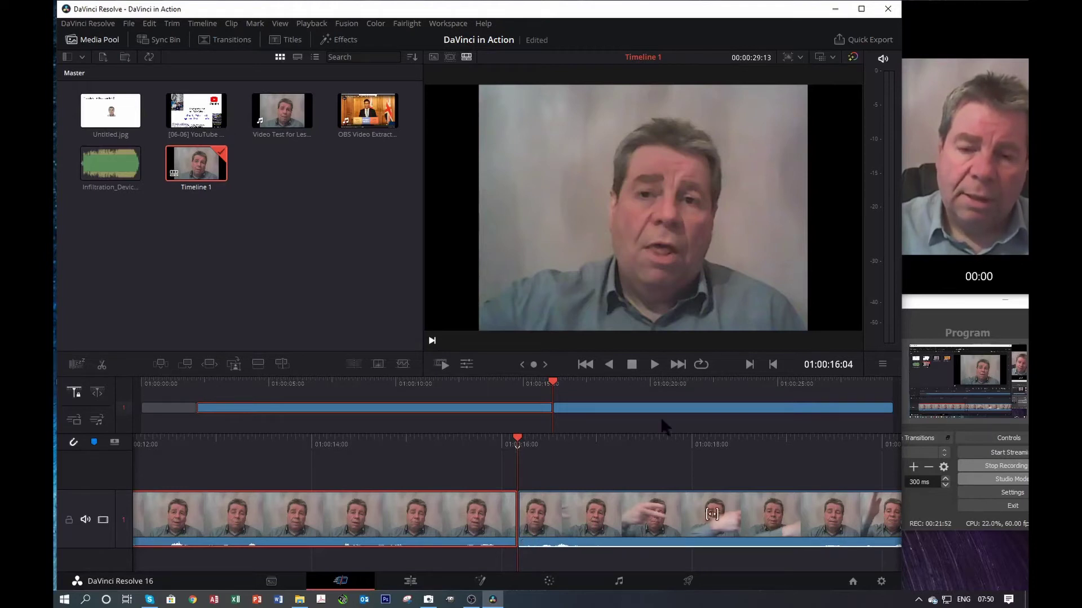
- Play past the hand gesture, set the playhead to 01:00:22:15, and split the Video Test for Lesson clip there on the Cut page
{"action": "left_click", "coordinate": [655, 366]}
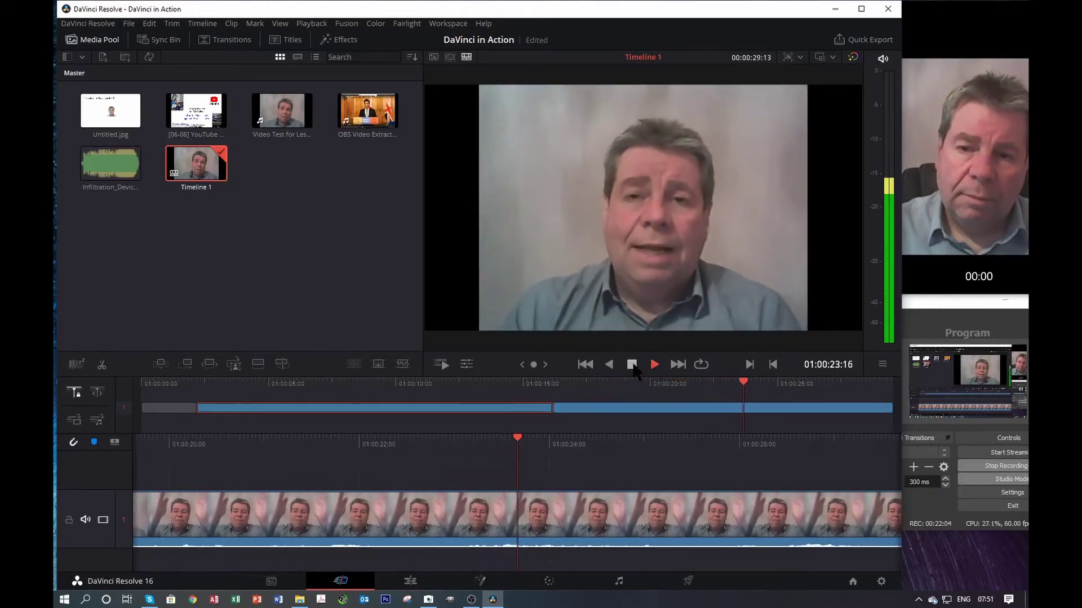
{"action": "left_click", "coordinate": [632, 365]}
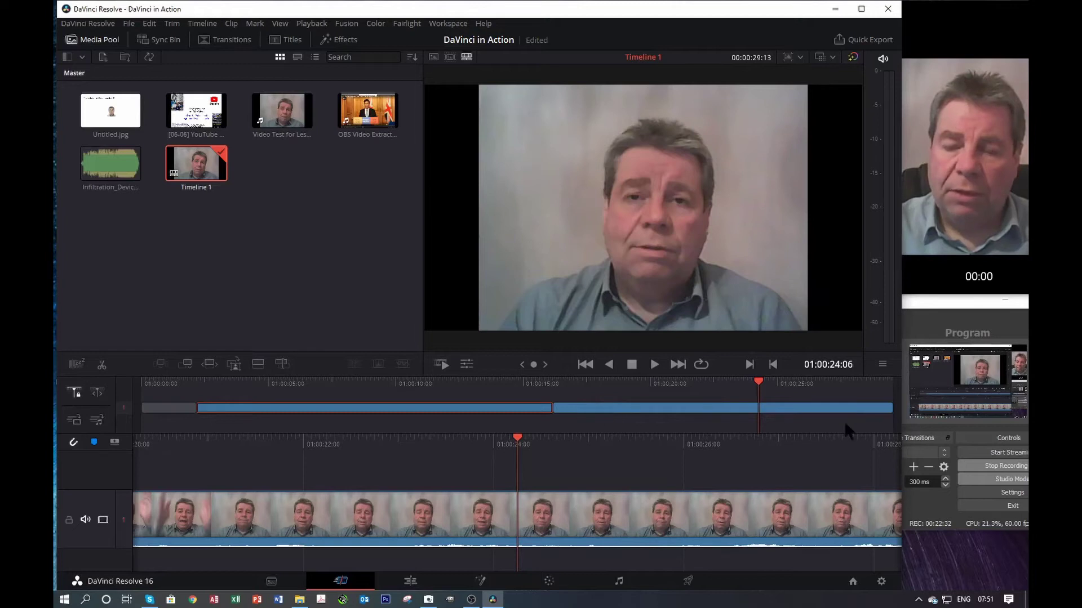
{"action": "left_click_drag", "start_coordinate": [759, 389], "coordinate": [718, 397]}
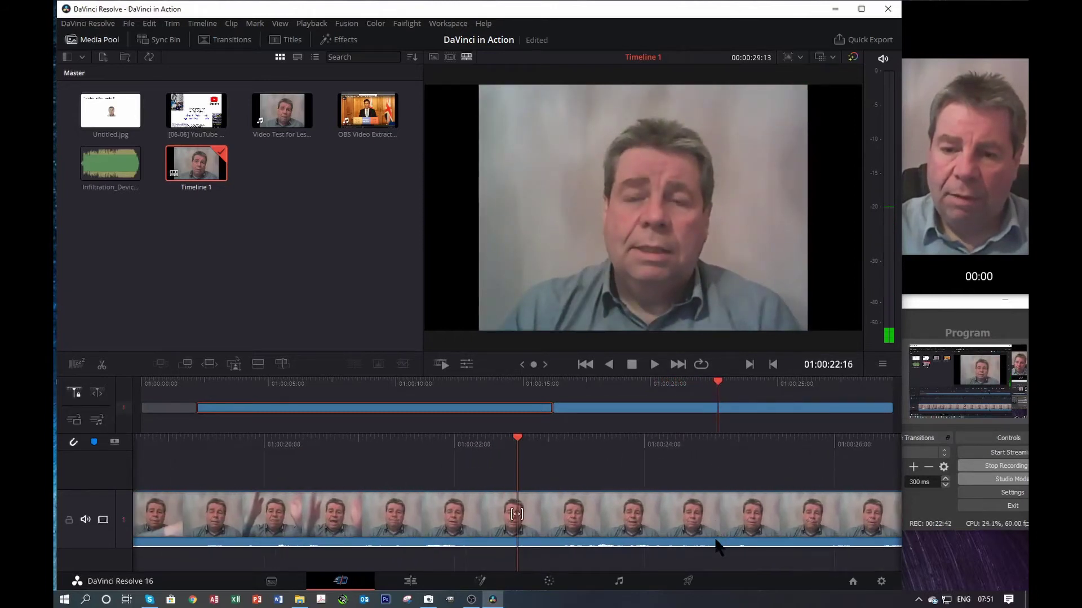
{"action": "left_click", "coordinate": [416, 587]}
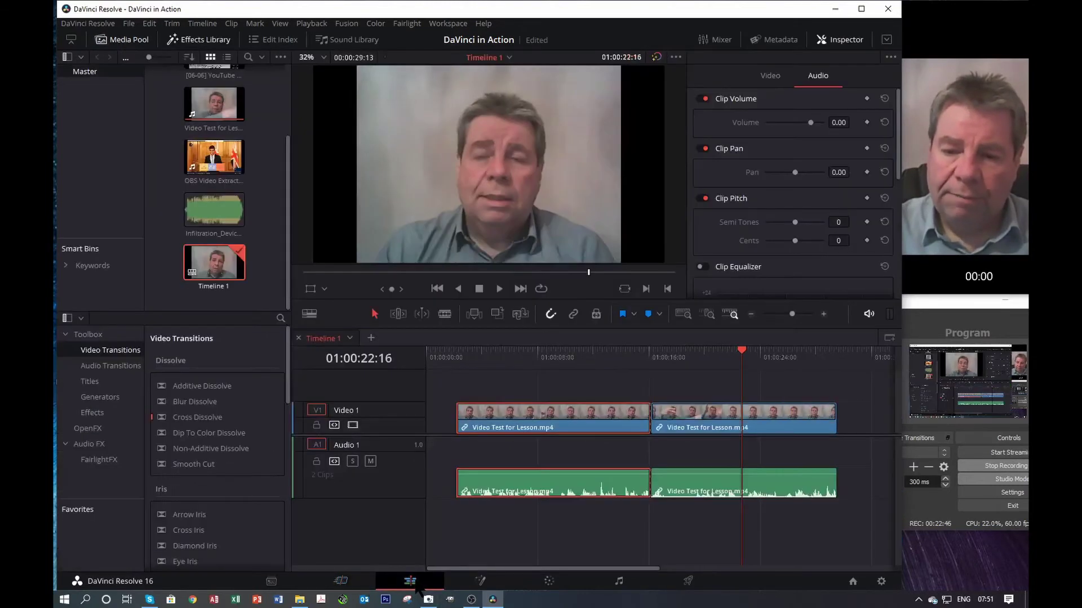
{"action": "left_click_drag", "start_coordinate": [741, 361], "coordinate": [744, 364]}
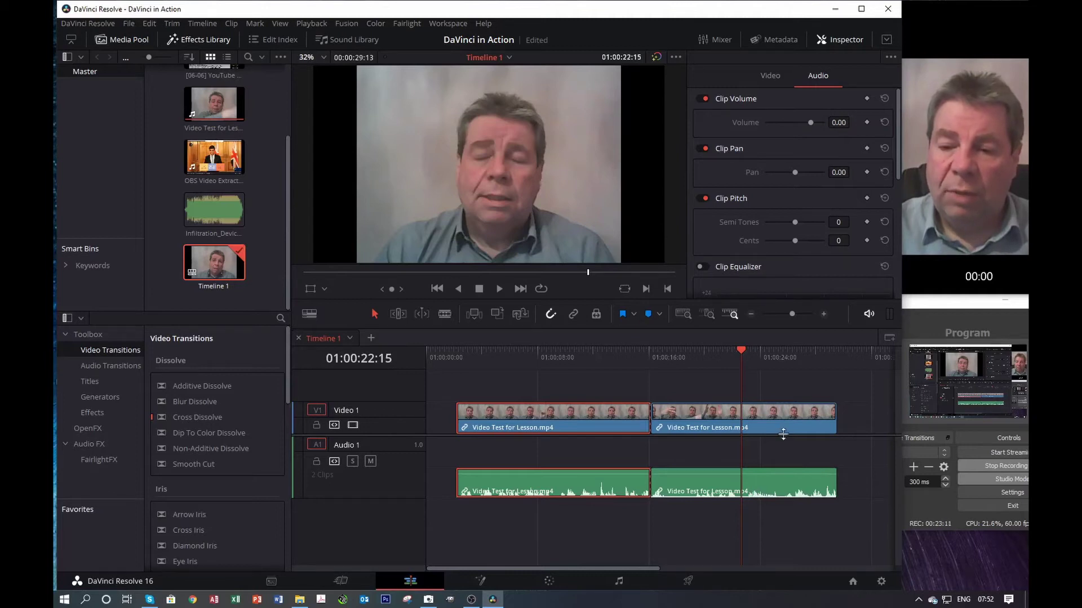
{"action": "left_click", "coordinate": [343, 583]}
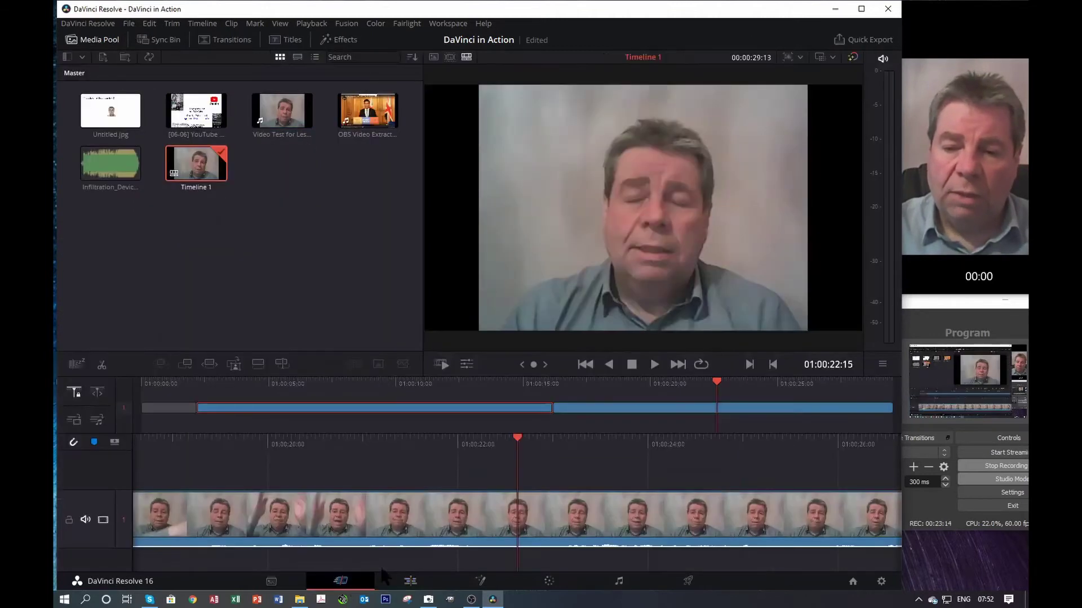
{"action": "right_click", "coordinate": [558, 540]}
{"action": "left_click", "coordinate": [592, 449]}
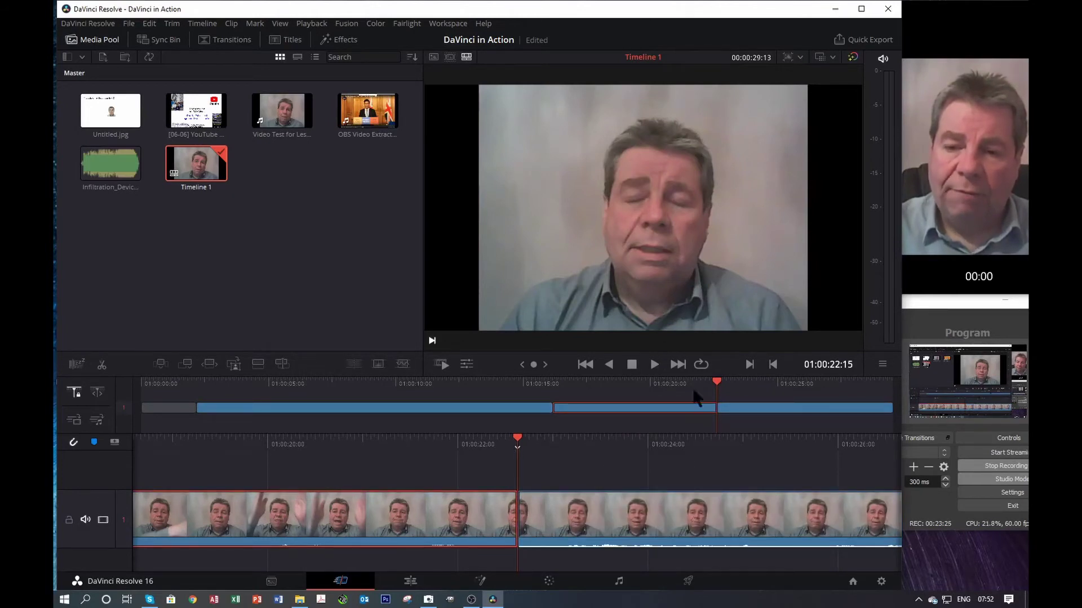
- Play the footage following the second split, then scrub back to 01:00:18:16 inside the isolated middle section
{"action": "left_click", "coordinate": [654, 364]}
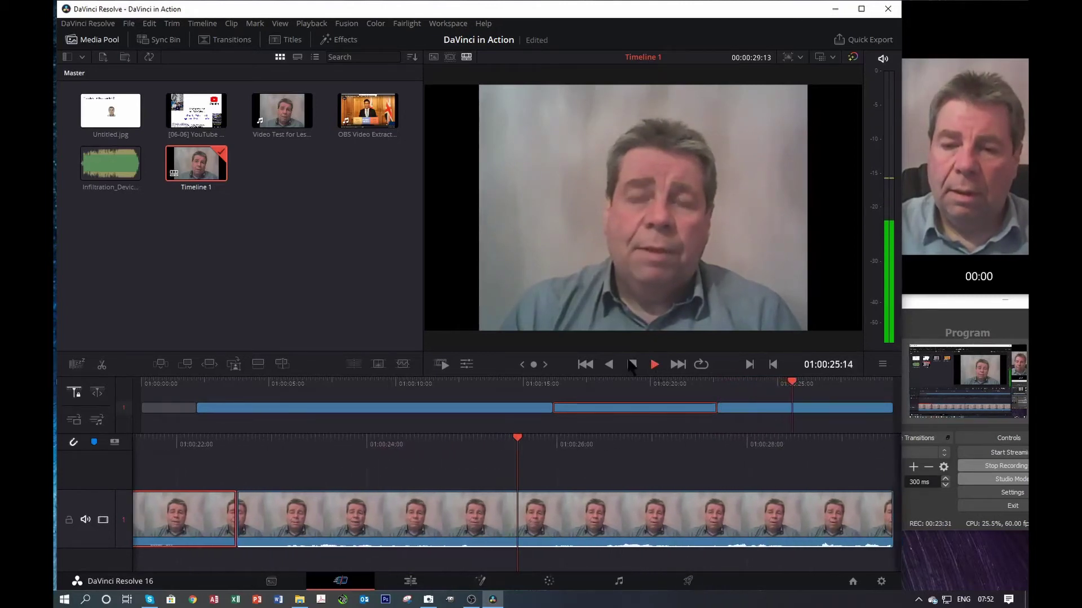
{"action": "left_click", "coordinate": [632, 365]}
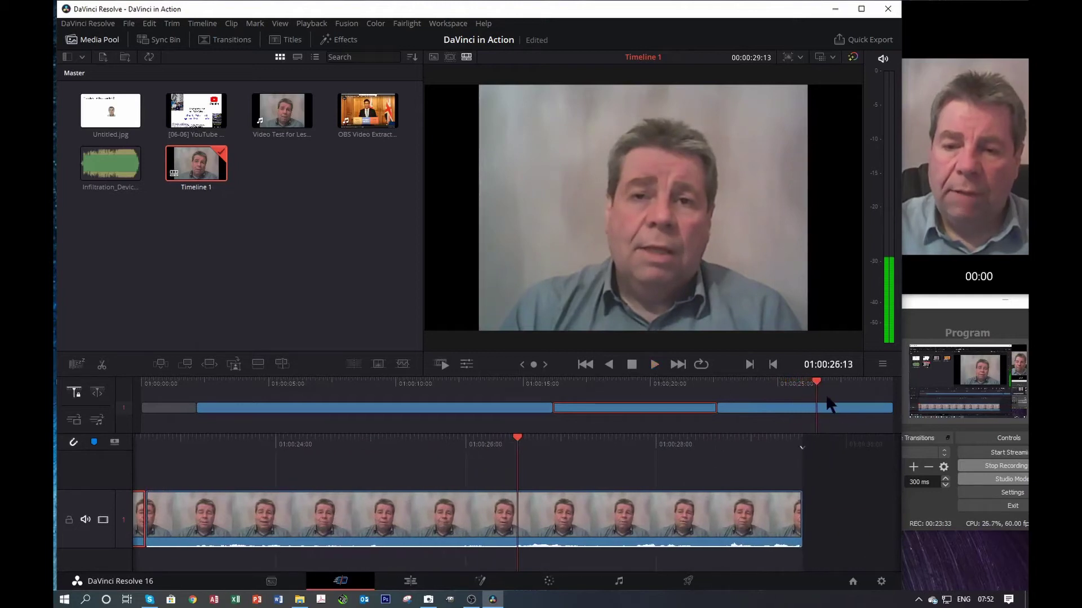
{"action": "left_click_drag", "start_coordinate": [812, 401], "coordinate": [618, 400]}
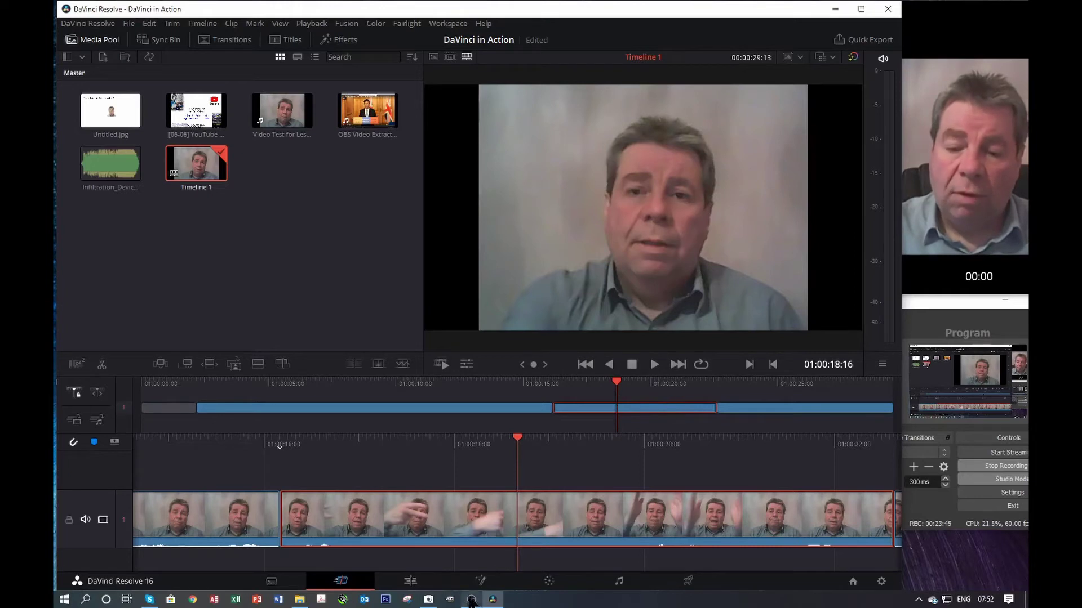
- On the Edit page, try ripple-deleting the middle section's video and audio from the timeline
{"action": "left_click", "coordinate": [410, 581]}
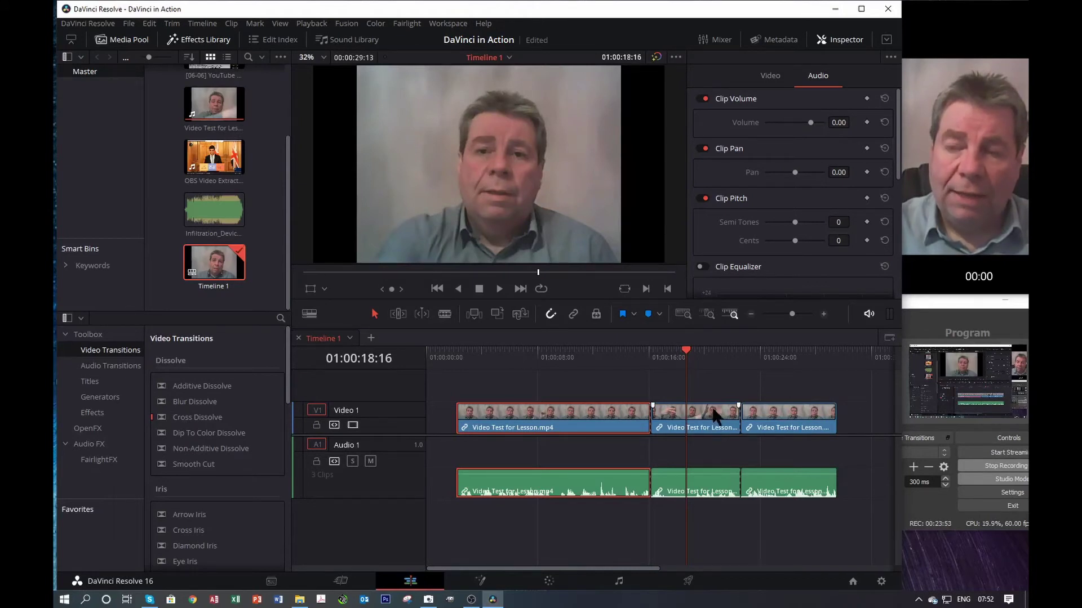
{"action": "left_click", "coordinate": [701, 429]}
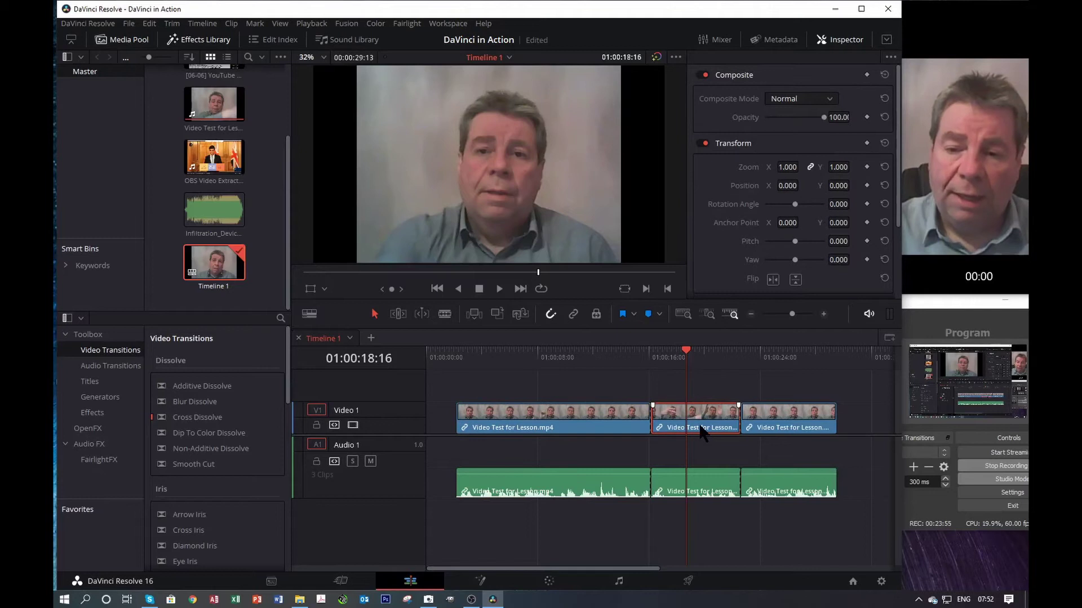
{"action": "left_click", "coordinate": [713, 491]}
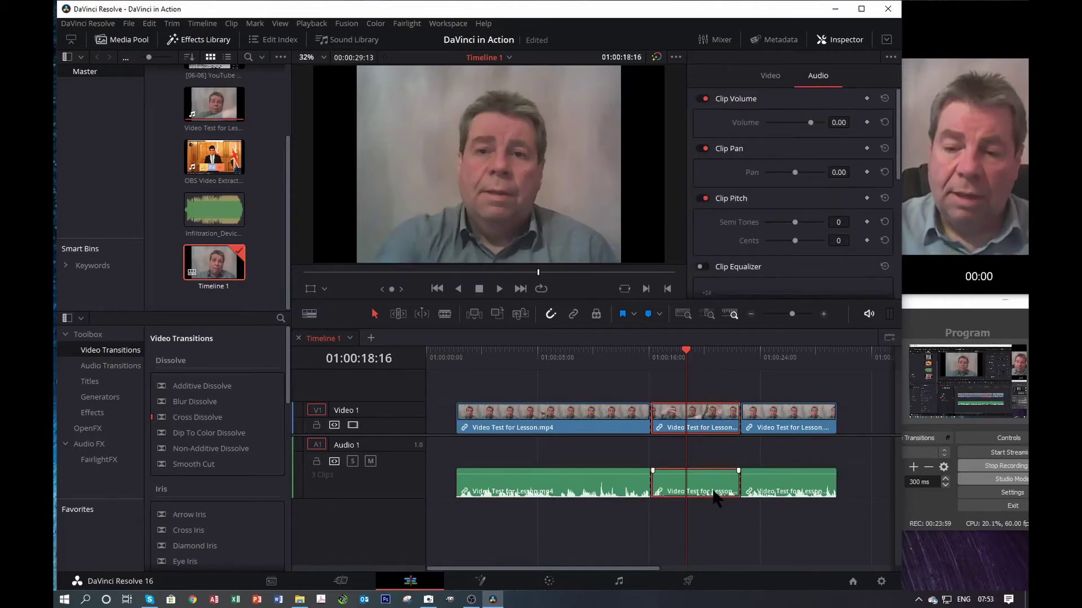
{"action": "key", "text": "Delete"}
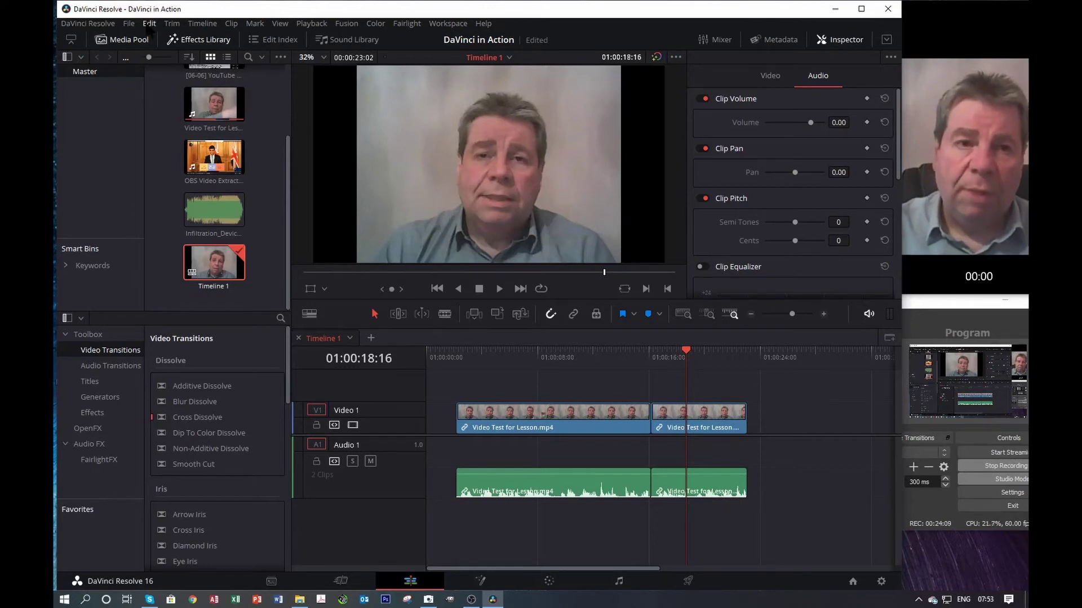
- Undo the ripple deletion of the middle section and both splits of the Video Test for Lesson clip
{"action": "left_click", "coordinate": [149, 27]}
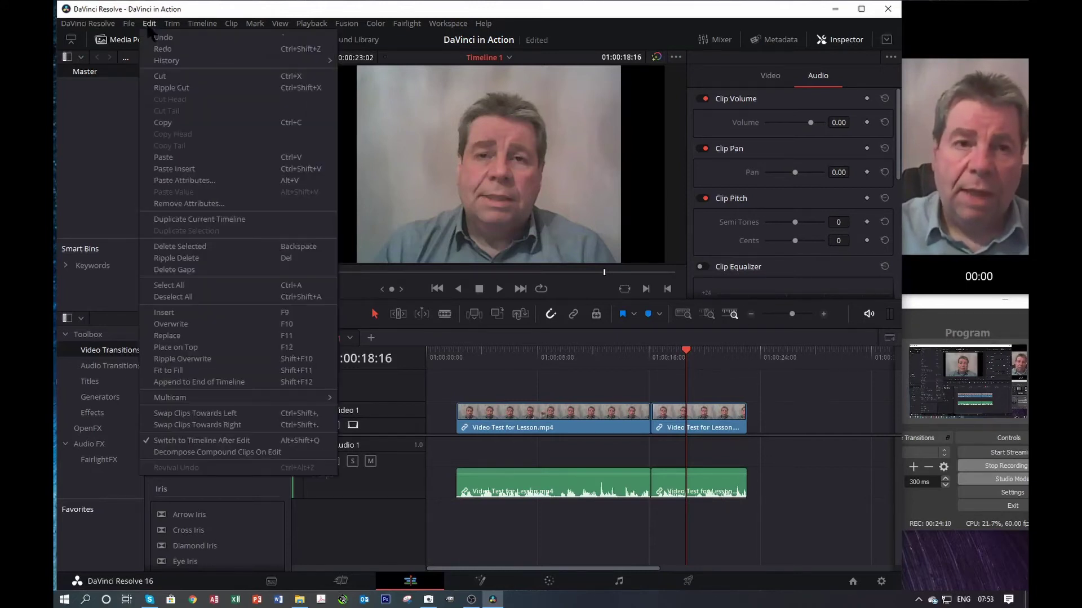
{"action": "left_click", "coordinate": [175, 49]}
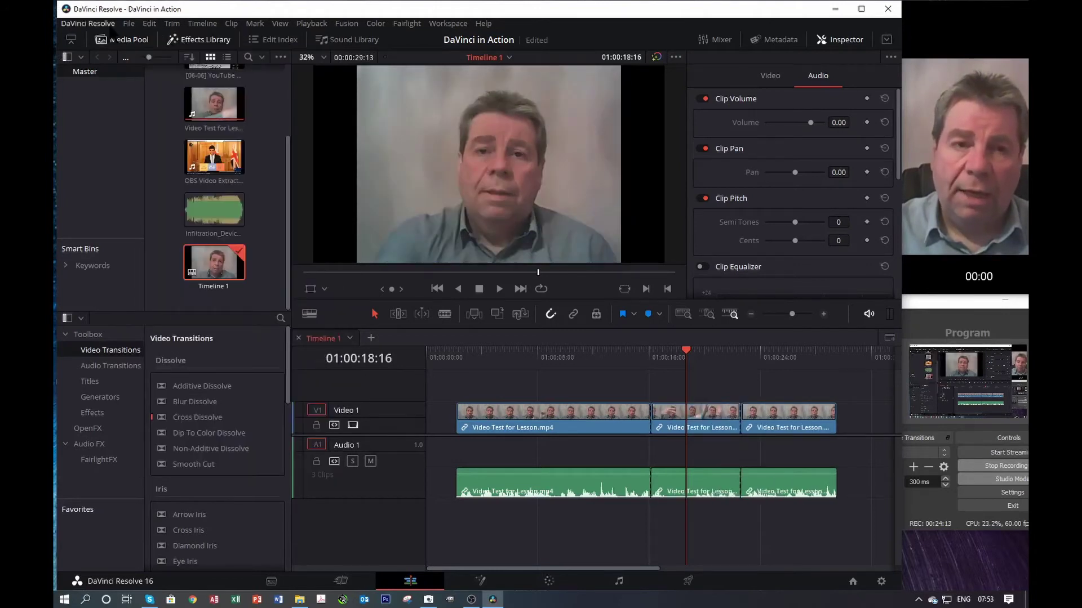
{"action": "left_click", "coordinate": [149, 23]}
{"action": "left_click", "coordinate": [160, 49]}
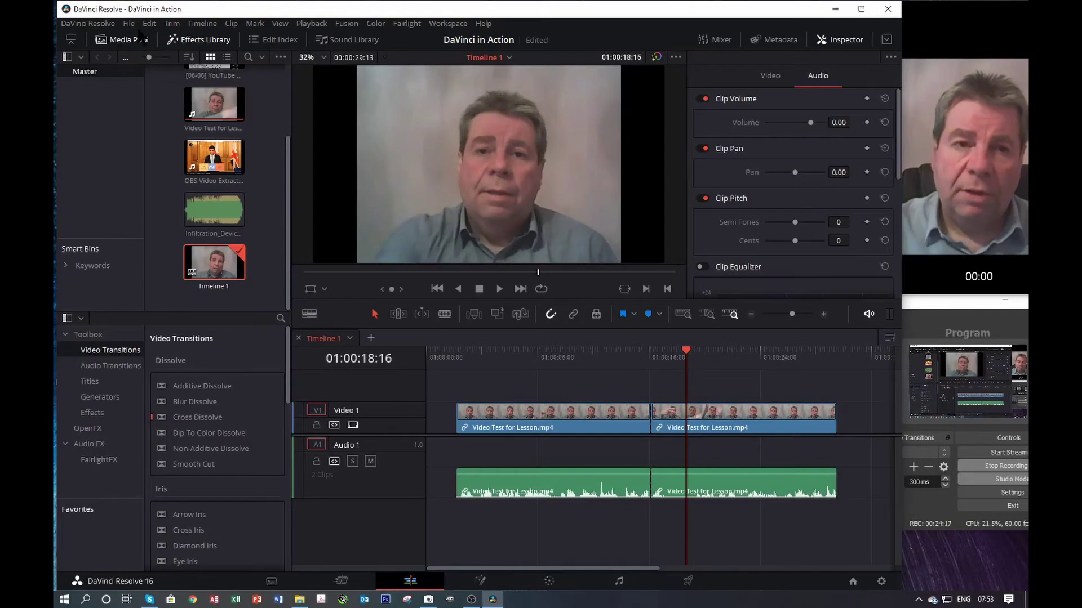
{"action": "left_click", "coordinate": [149, 24]}
{"action": "left_click", "coordinate": [170, 49]}
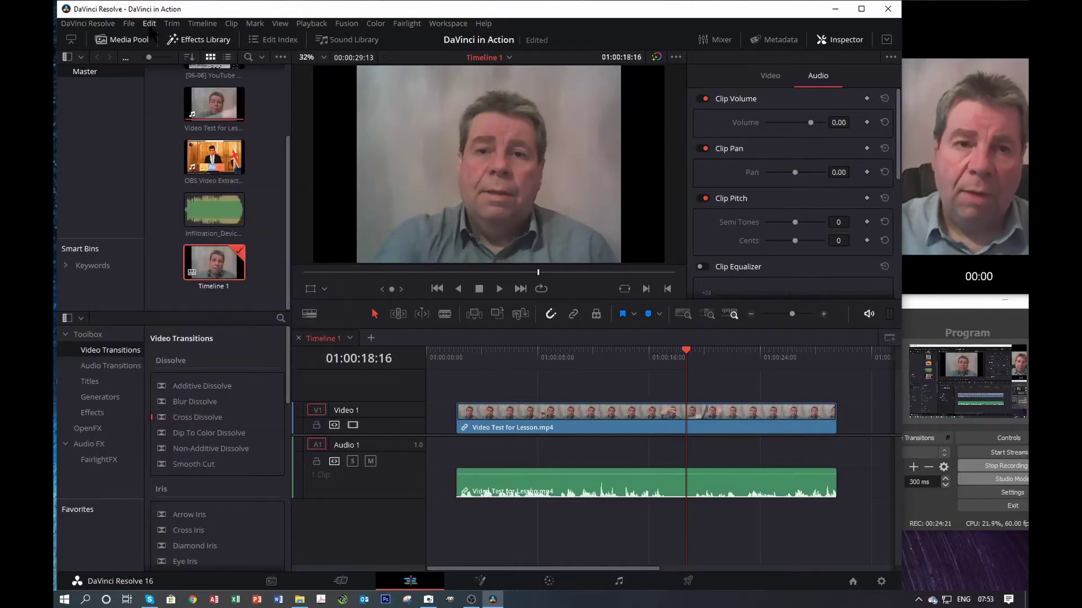
- Redo the two splits of the Video Test for Lesson clip without repeating the deletion
{"action": "left_click", "coordinate": [149, 24]}
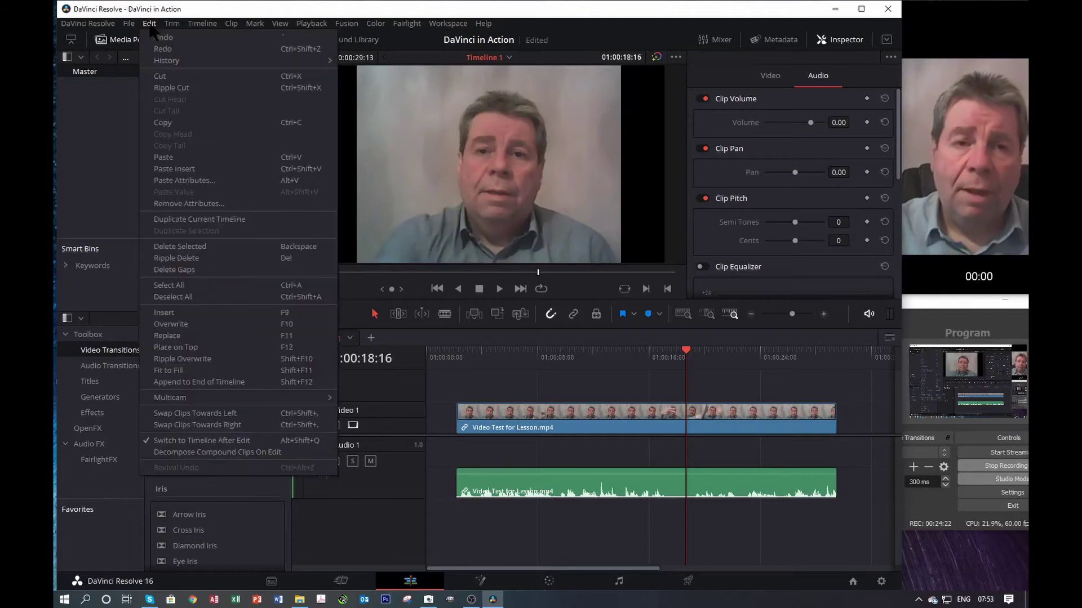
{"action": "left_click", "coordinate": [165, 50]}
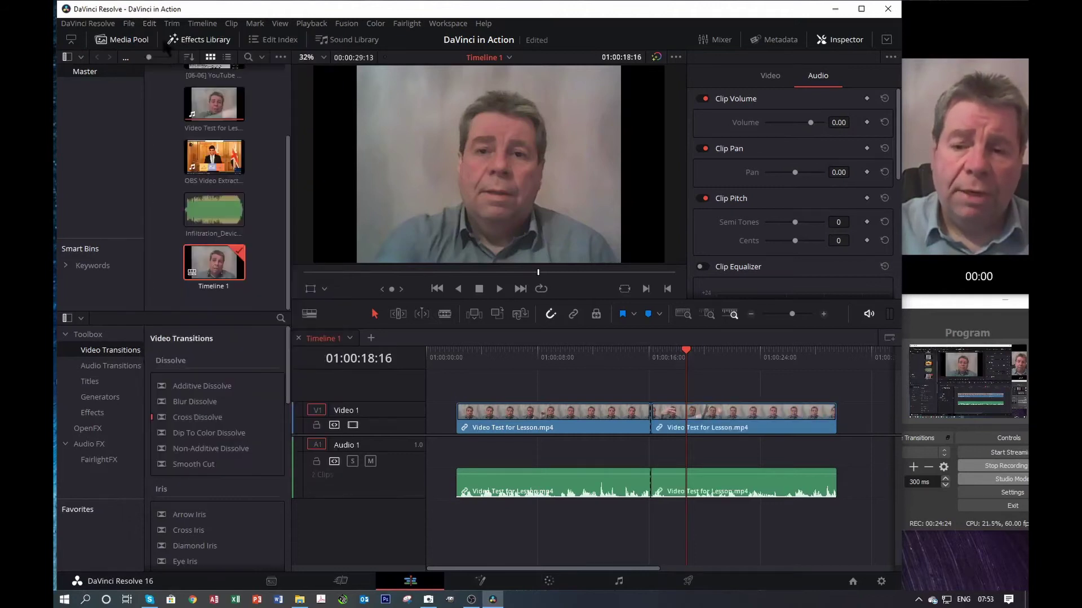
{"action": "left_click", "coordinate": [149, 24]}
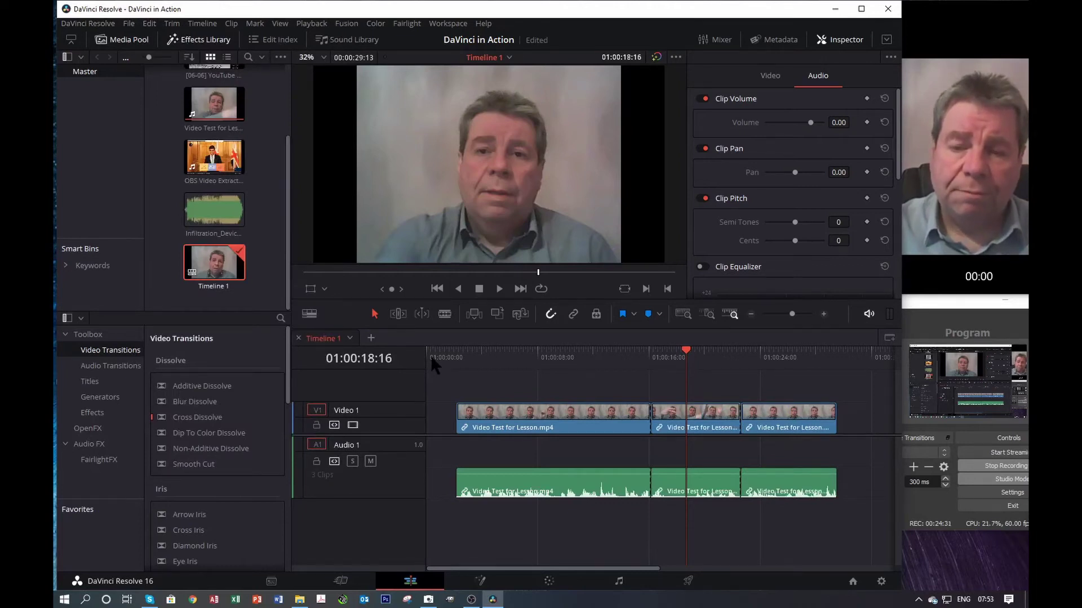
- Move the middle section and its audio onto new Video 2 and Audio 2 tracks, placing it at the very start of the timeline
{"action": "left_click", "coordinate": [708, 430]}
{"action": "left_click", "coordinate": [708, 496]}
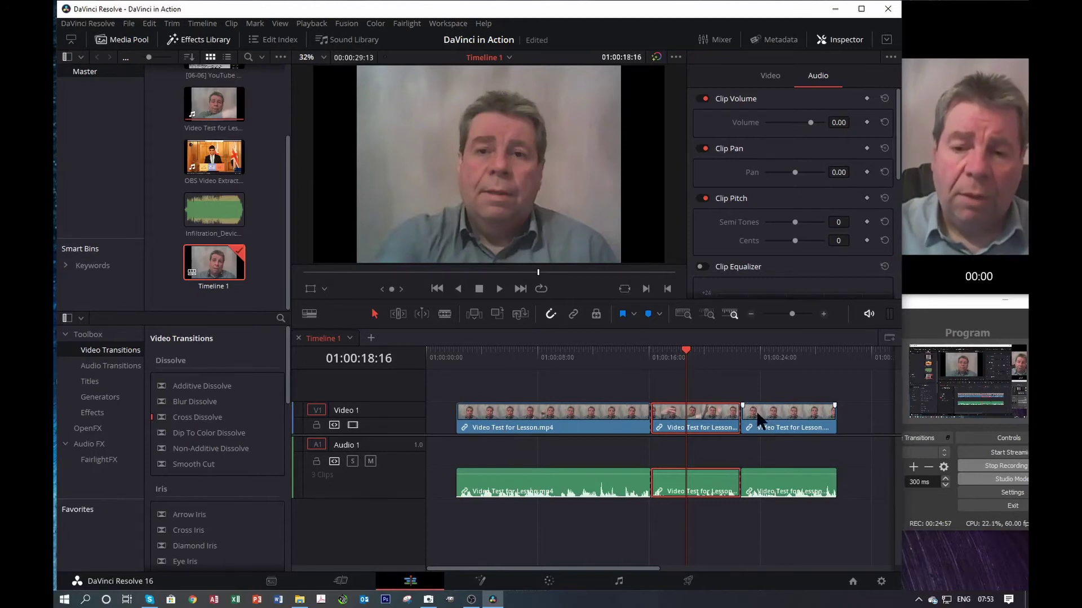
{"action": "left_click", "coordinate": [722, 431]}
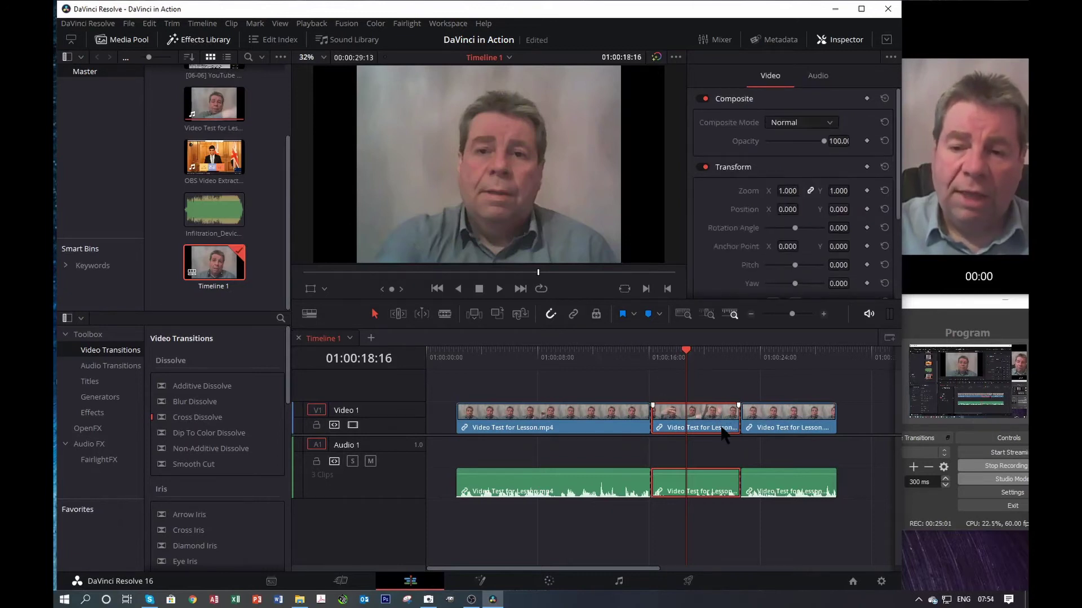
{"action": "left_click_drag", "start_coordinate": [721, 431], "coordinate": [729, 399]}
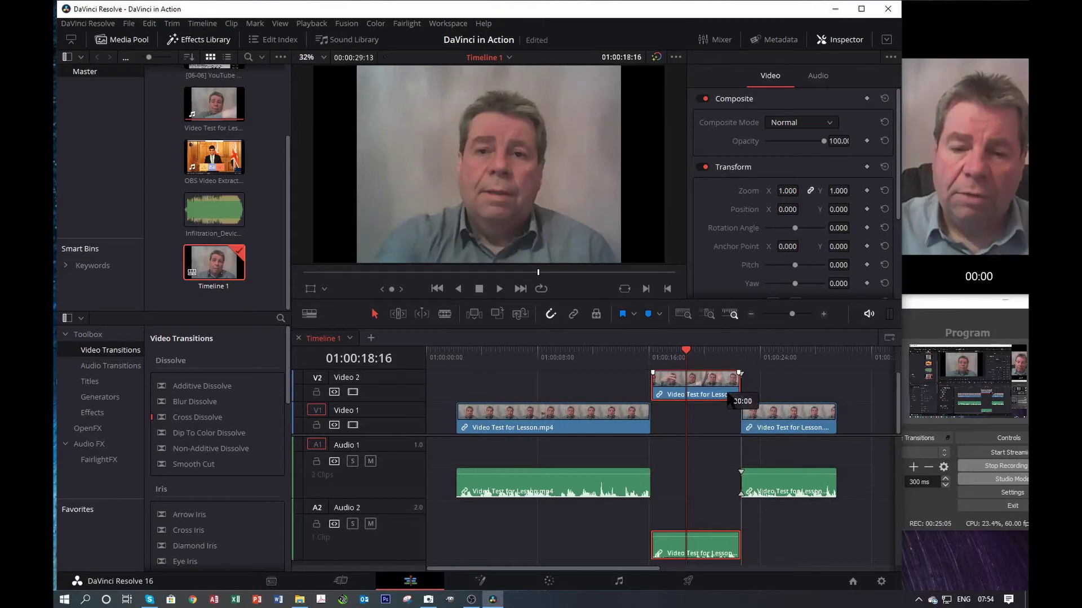
{"action": "left_click_drag", "start_coordinate": [729, 398], "coordinate": [489, 395]}
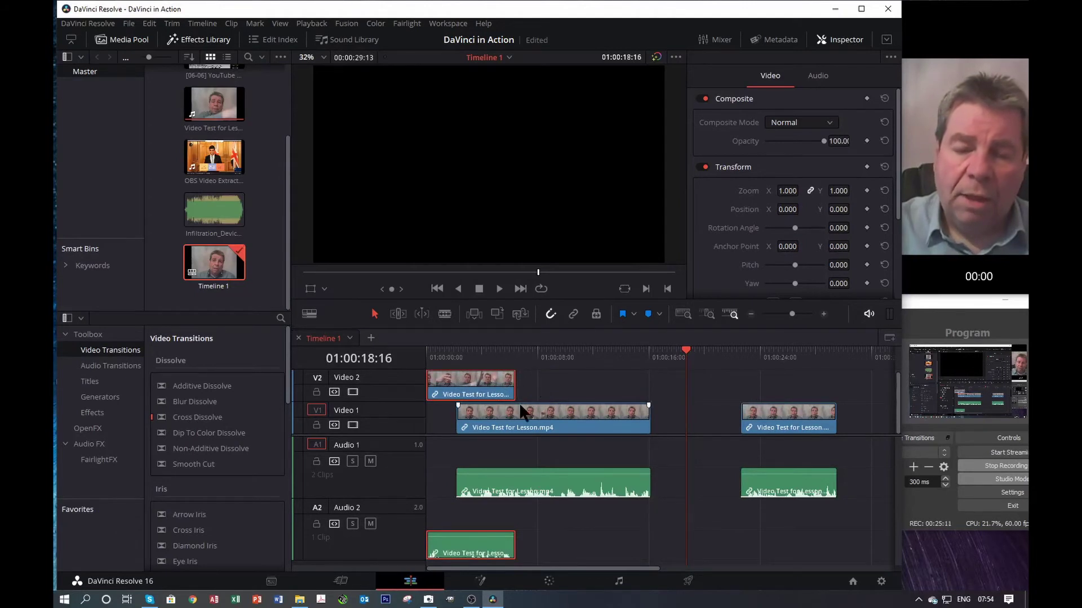
{"action": "left_click", "coordinate": [522, 404]}
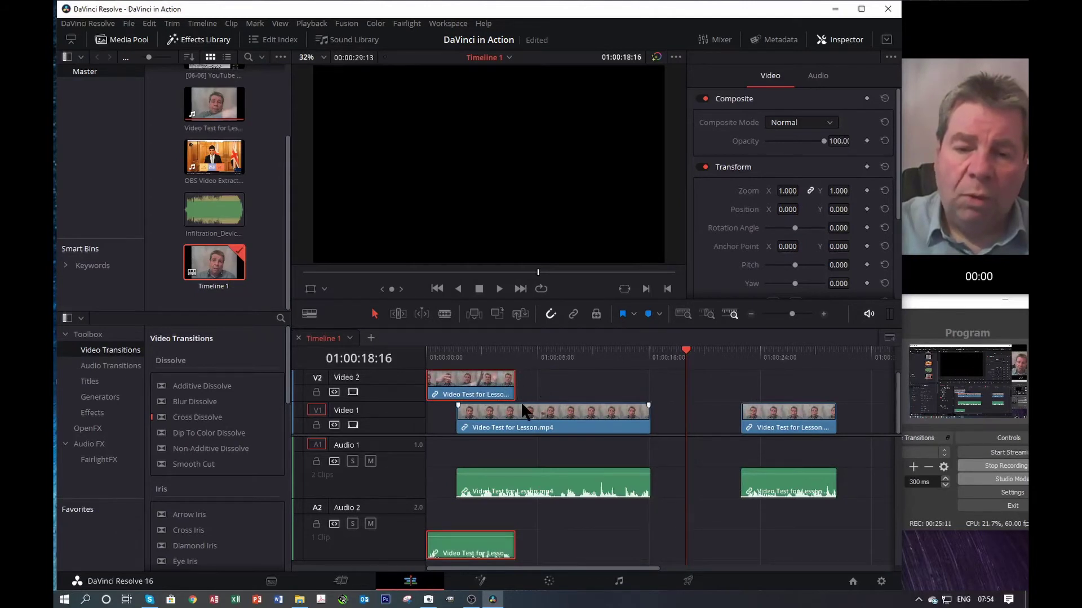
{"action": "left_click", "coordinate": [495, 390]}
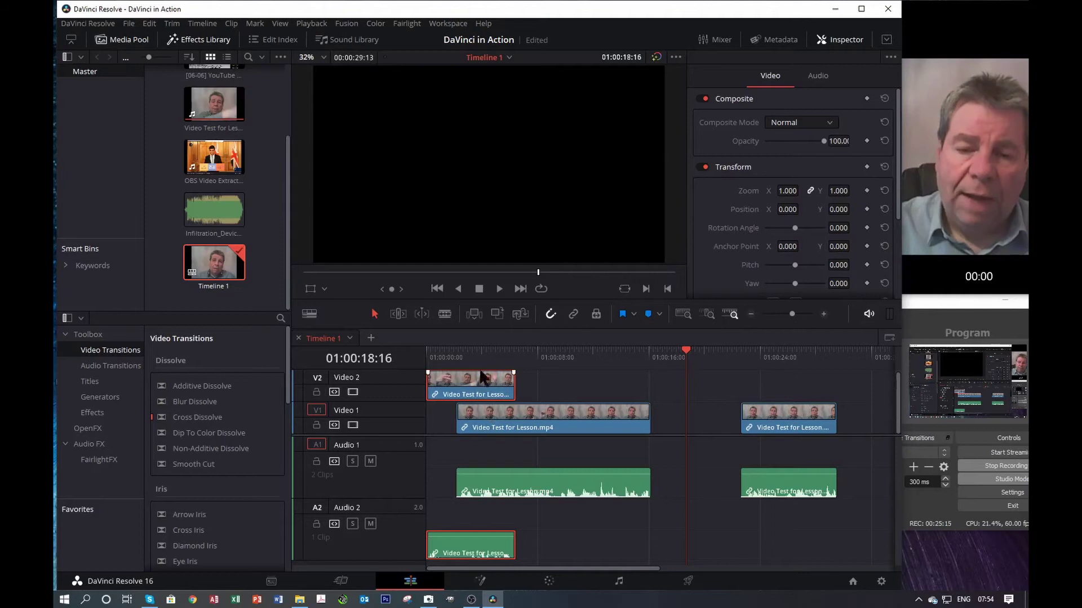
{"action": "left_click", "coordinate": [489, 549]}
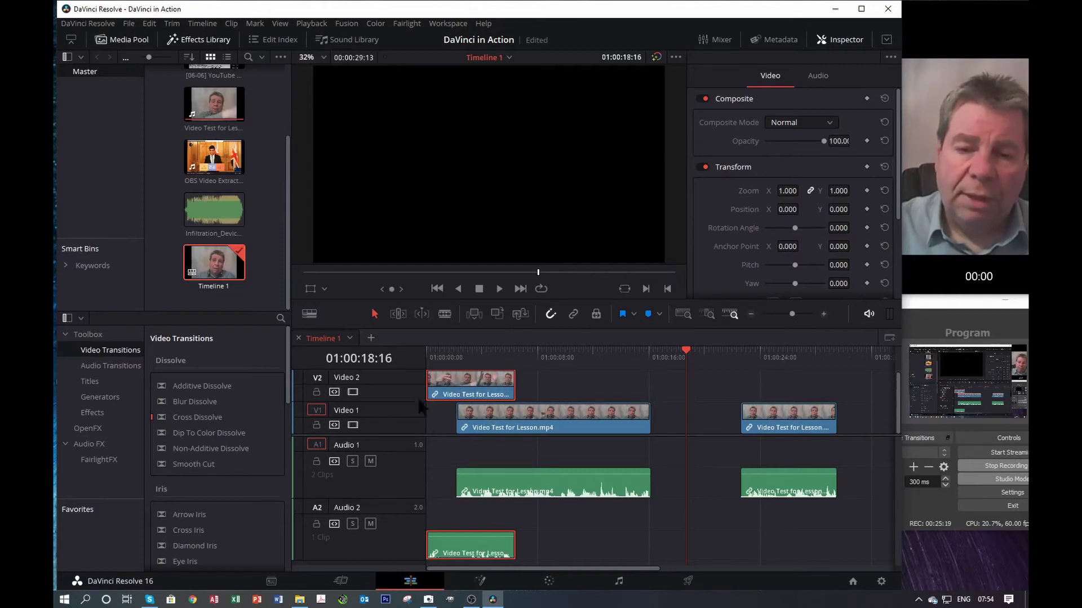
- Play the timeline from the beginning to check the overlapping clips, stopping at 01:00:10:11
{"action": "key", "text": "Home"}
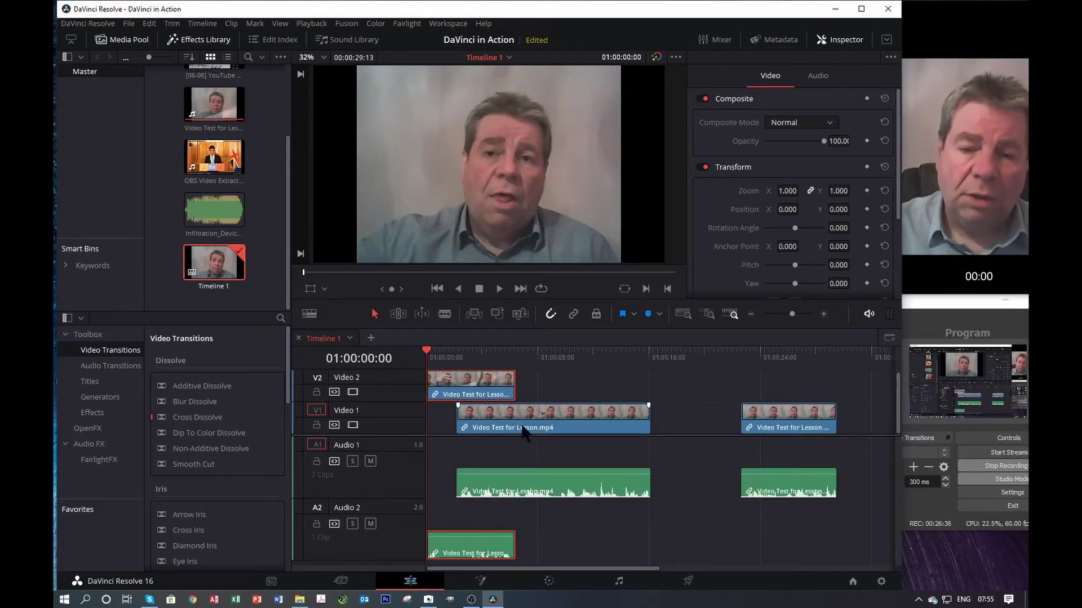
{"action": "left_click", "coordinate": [500, 289]}
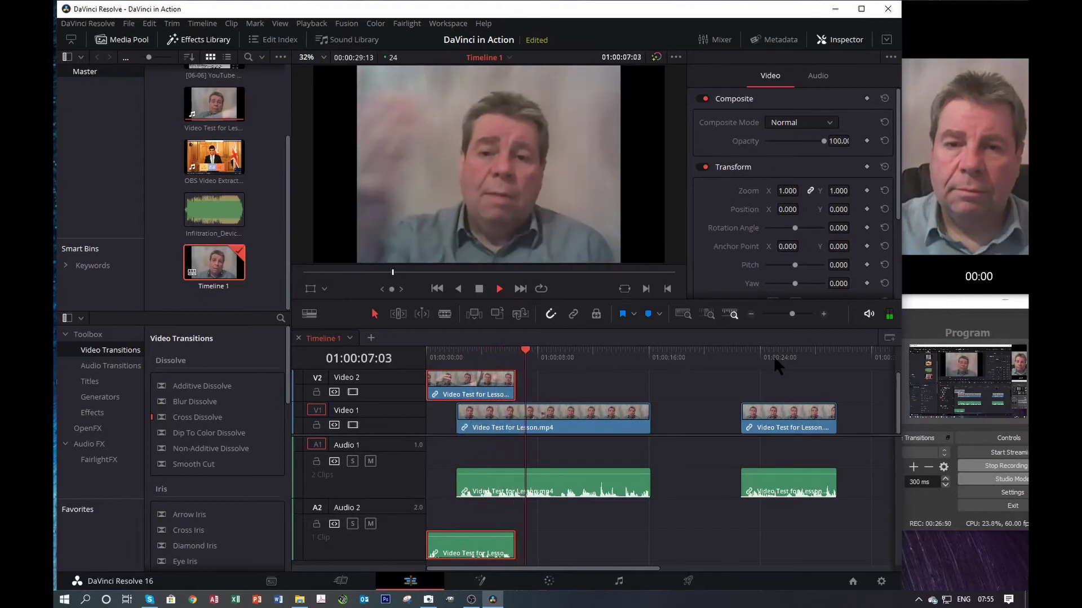
{"action": "left_click", "coordinate": [480, 291]}
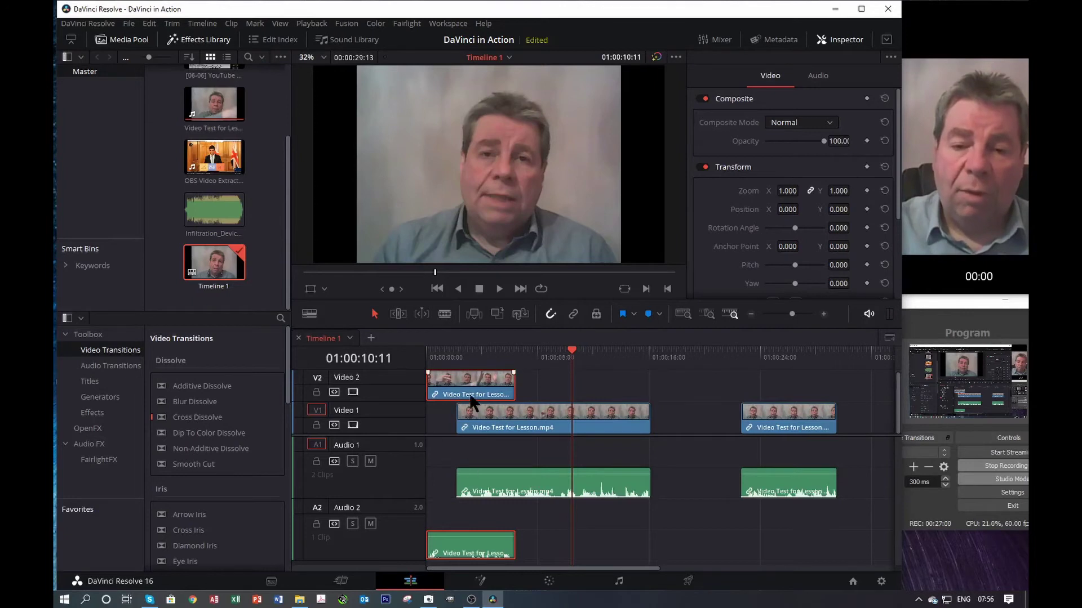
- Select the first clip's audio on Audio 1 and mute the whole Audio 1 track
{"action": "mouse_move", "coordinate": [485, 467]}
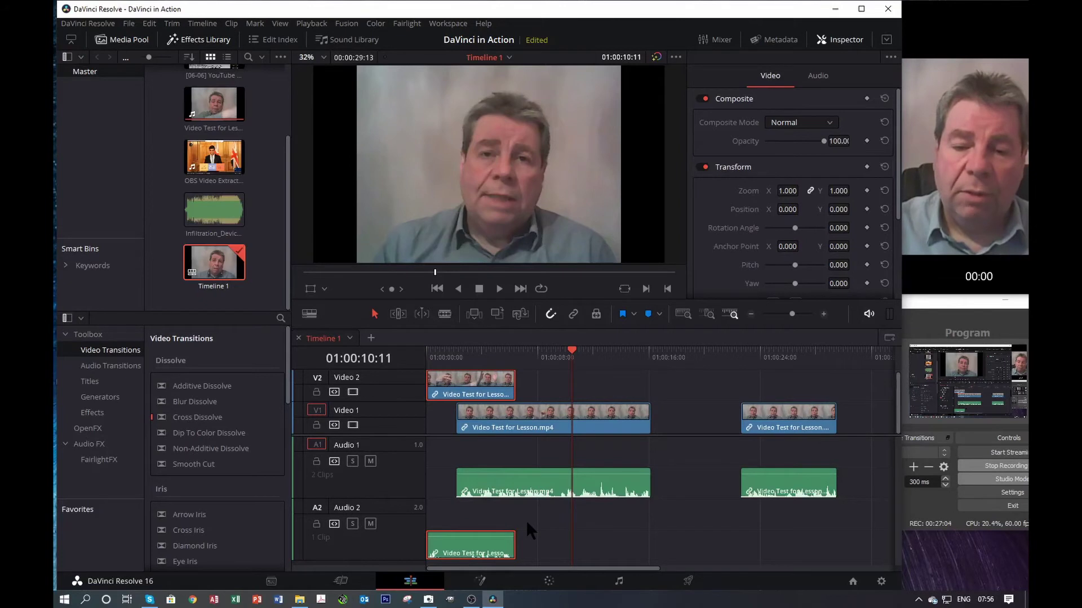
{"action": "left_click", "coordinate": [509, 488]}
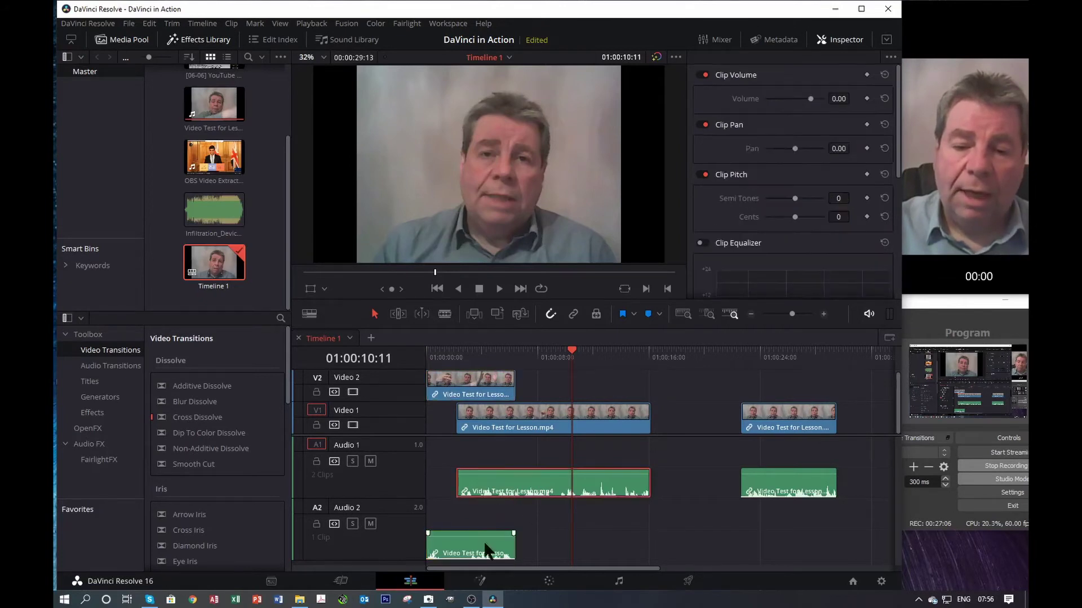
{"action": "left_click", "coordinate": [500, 491]}
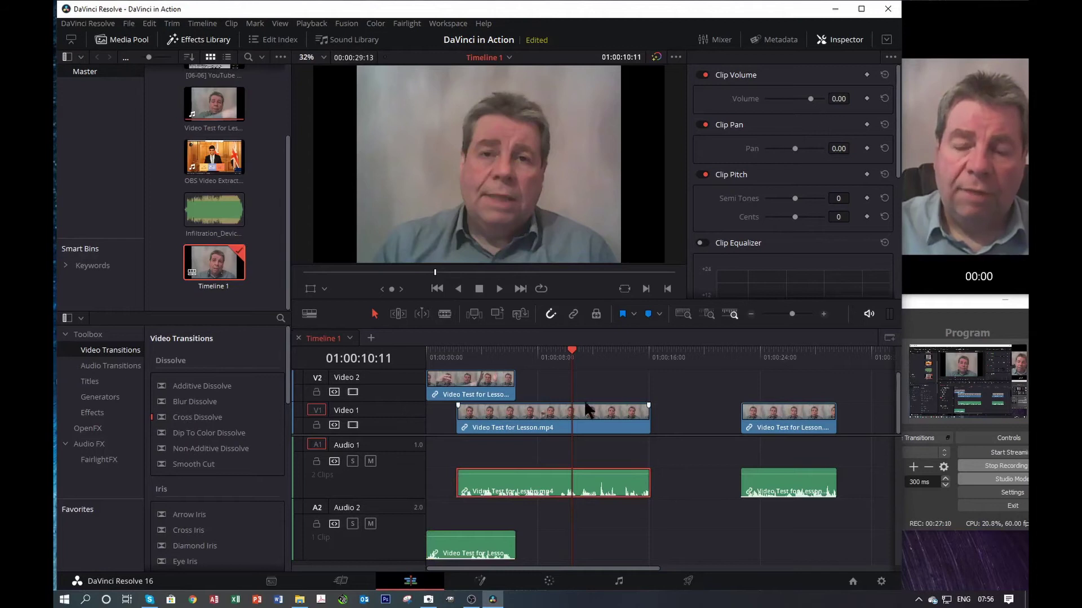
{"action": "left_click", "coordinate": [370, 462]}
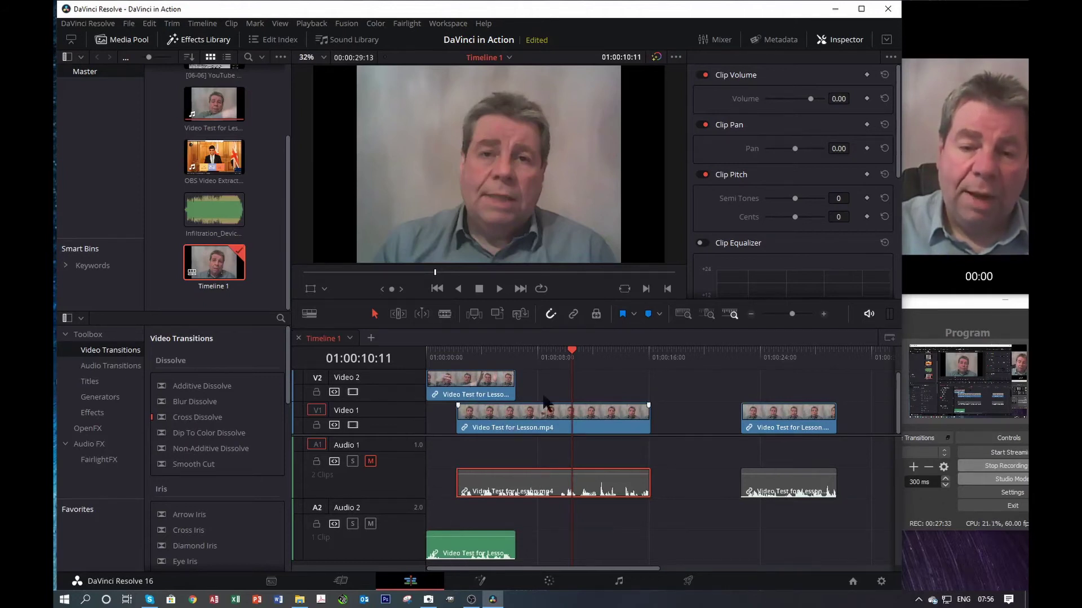
- Play the timeline from the beginning, unmute the Audio 1 track during playback, and stop past the first Video 1 clip at 01:00:17:21
{"action": "left_click_drag", "start_coordinate": [573, 355], "coordinate": [426, 355]}
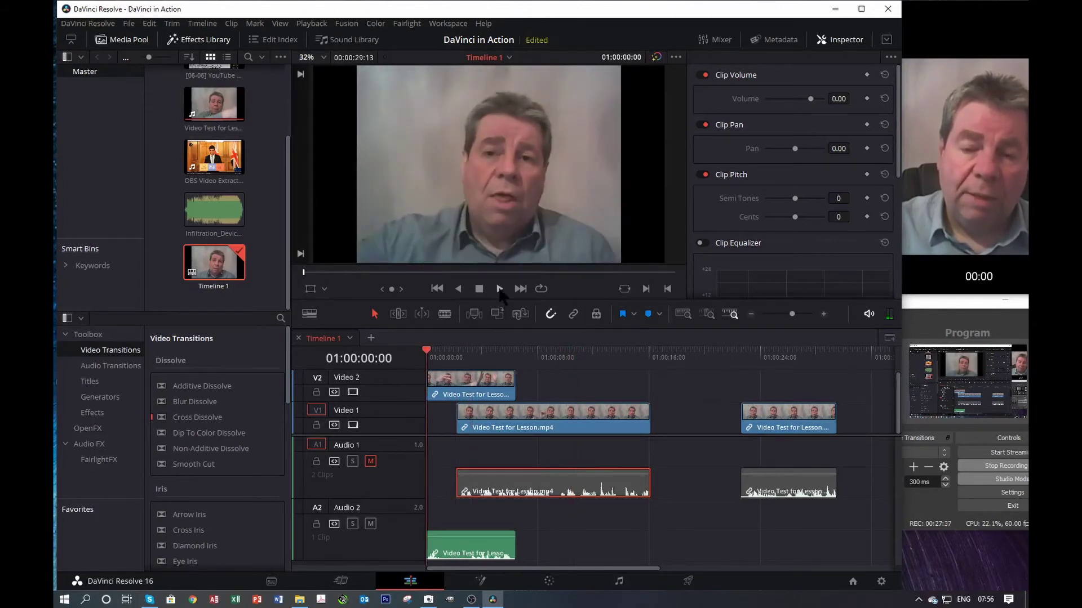
{"action": "left_click", "coordinate": [499, 288]}
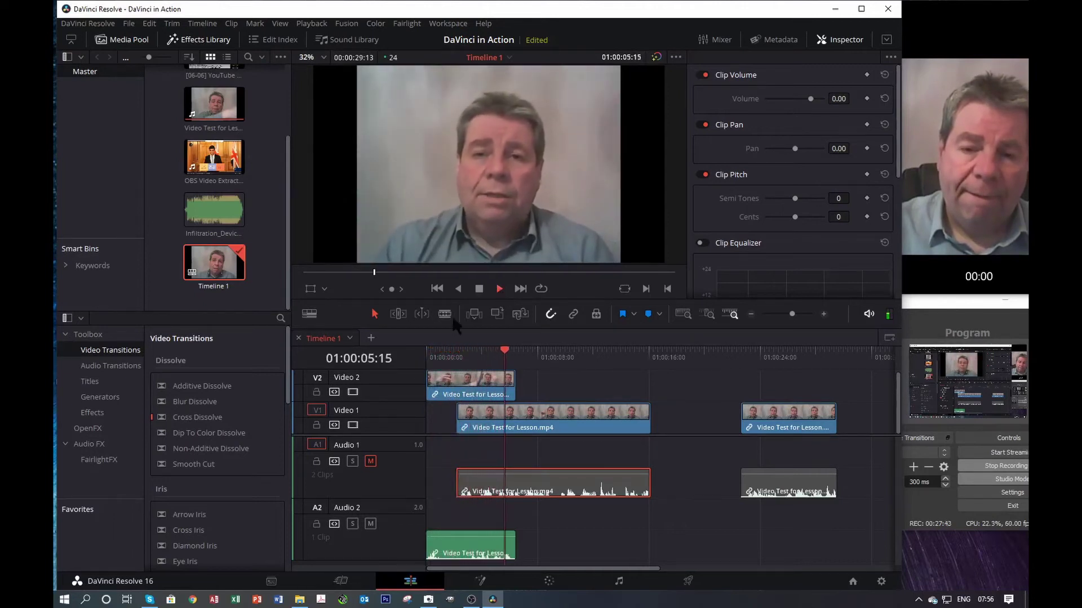
{"action": "left_click", "coordinate": [371, 461]}
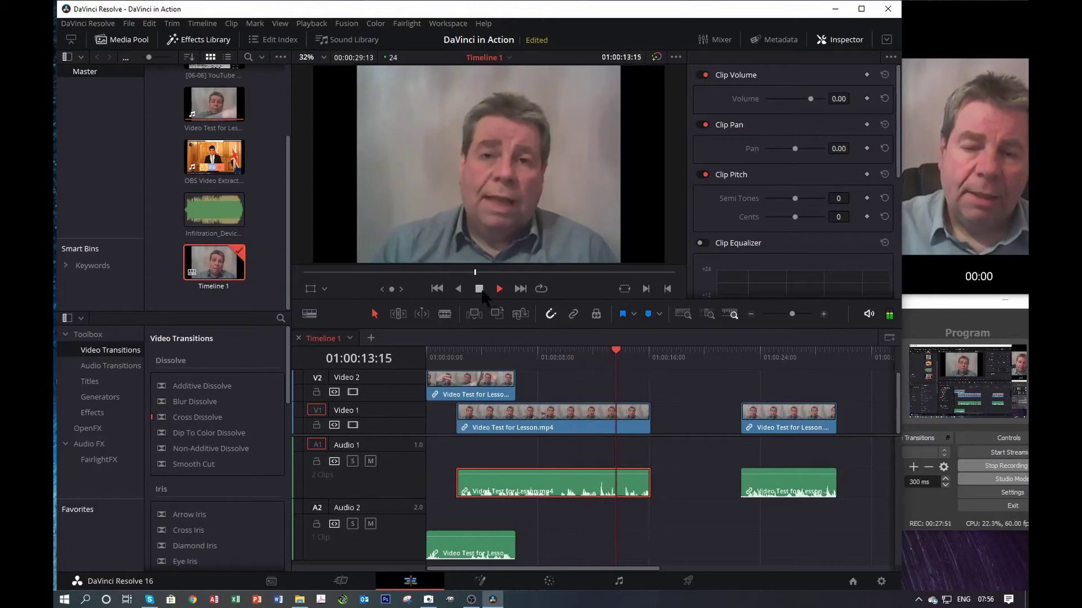
{"action": "left_click", "coordinate": [674, 475]}
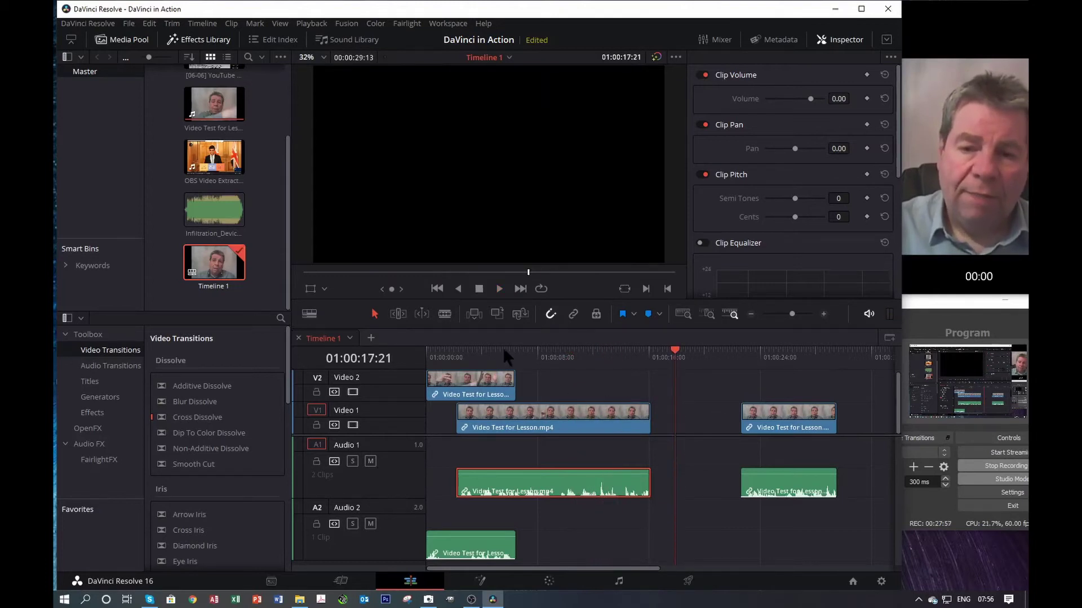
- Play from about 01:00:21:19, just before the last Video 1 clip, and stop within that clip at 01:00:27:01
{"action": "left_click_drag", "start_coordinate": [672, 356], "coordinate": [728, 357]}
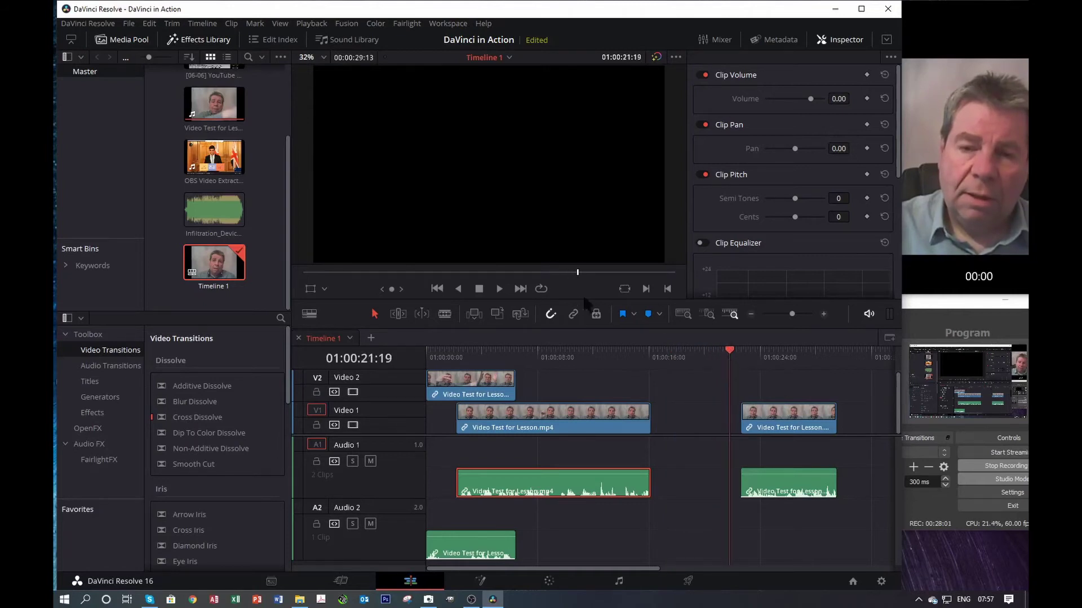
{"action": "left_click", "coordinate": [500, 289]}
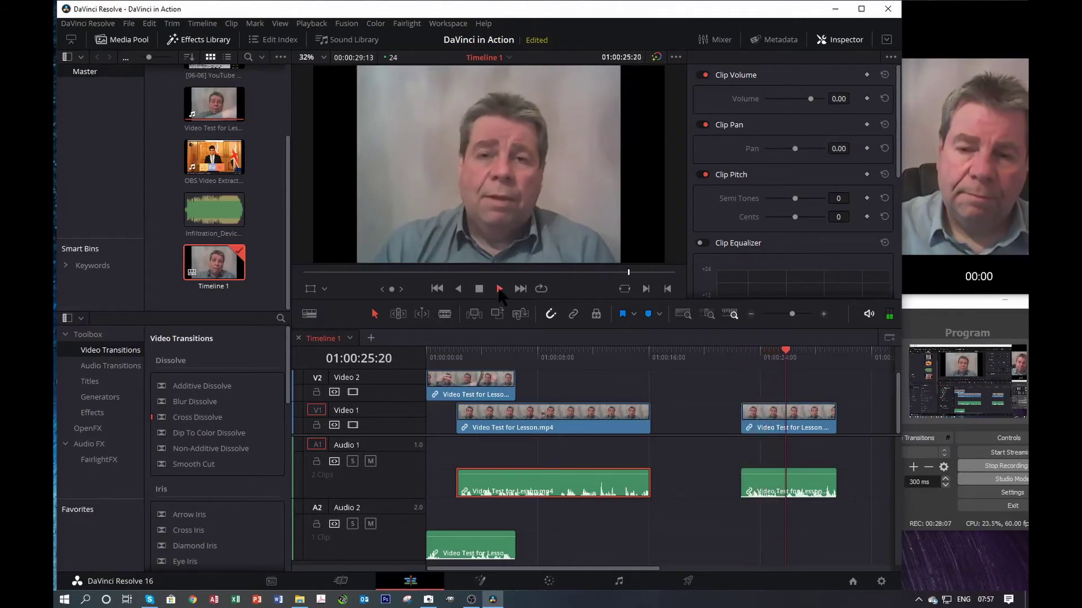
{"action": "left_click", "coordinate": [499, 289]}
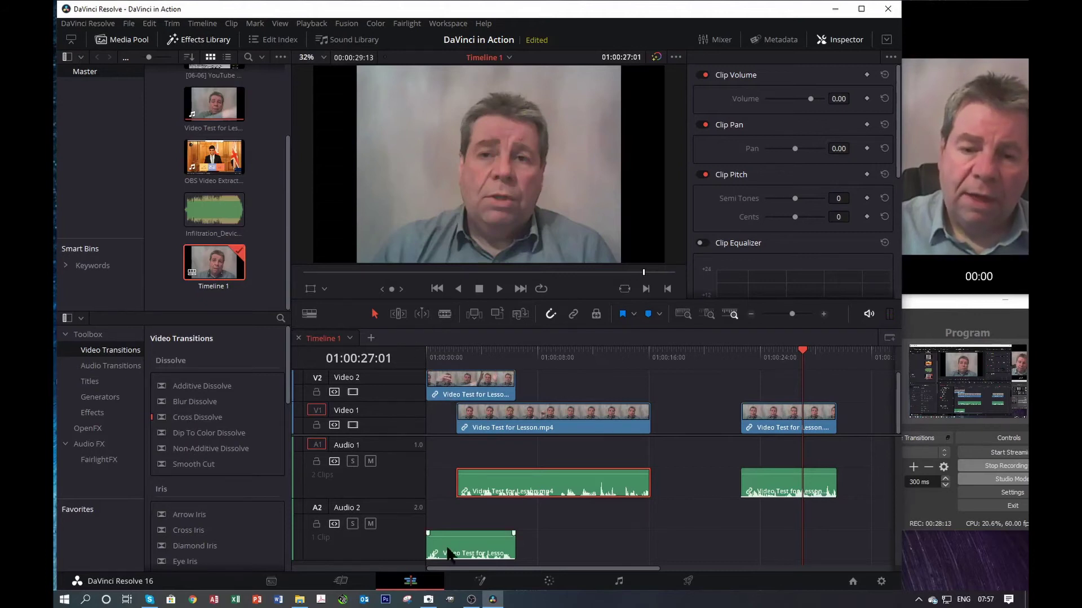
- Delete the Video 2 clip and its audio from the start of the timeline on the Cut page, and check the tracks on the Edit page
{"action": "left_click", "coordinate": [342, 586]}
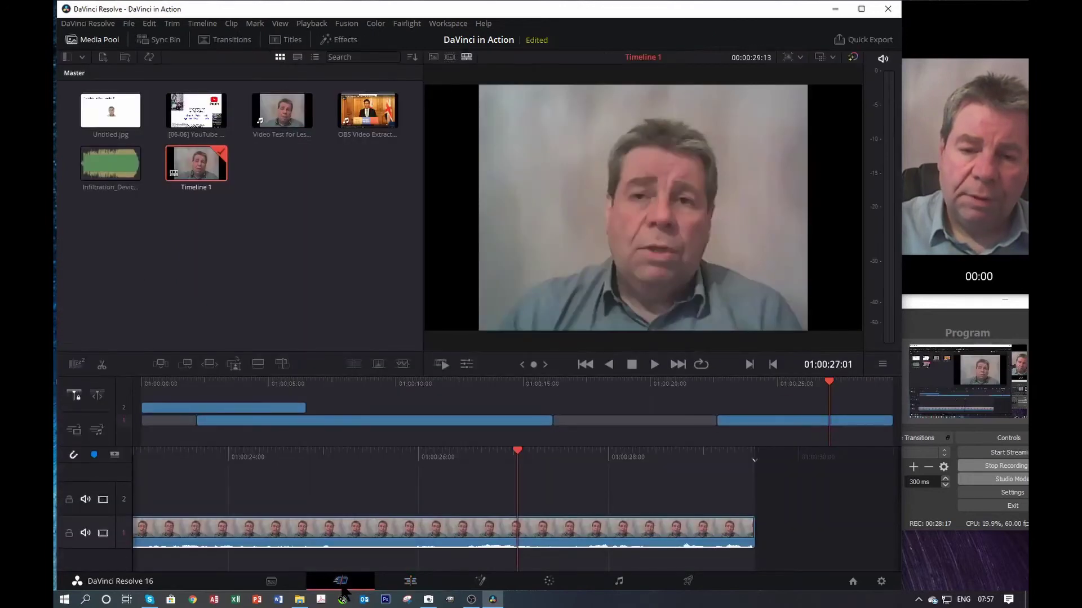
{"action": "left_click", "coordinate": [189, 410]}
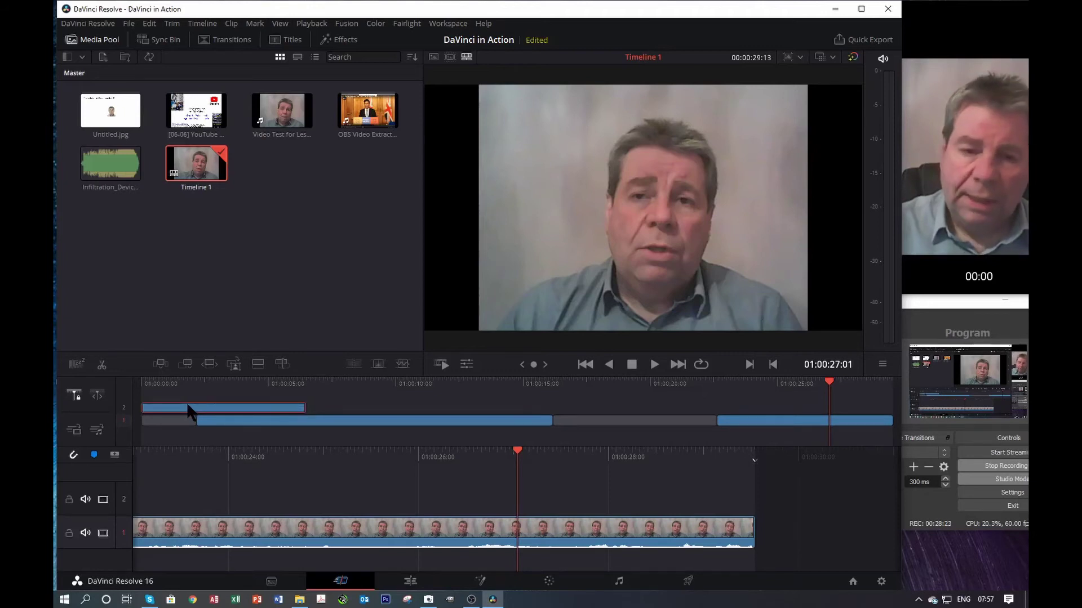
{"action": "key", "text": "Delete"}
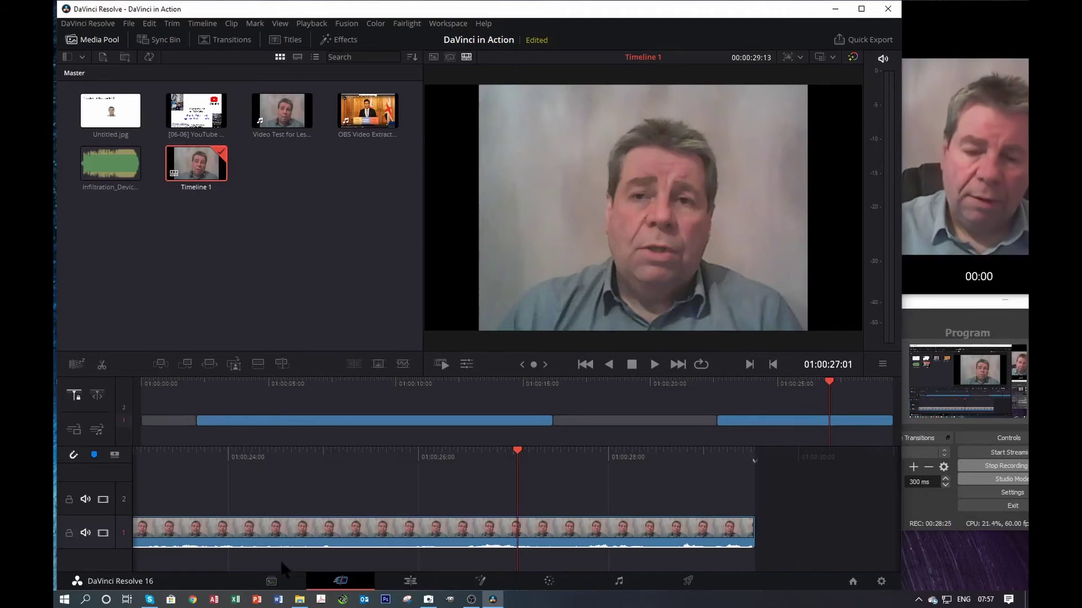
{"action": "left_click", "coordinate": [410, 584]}
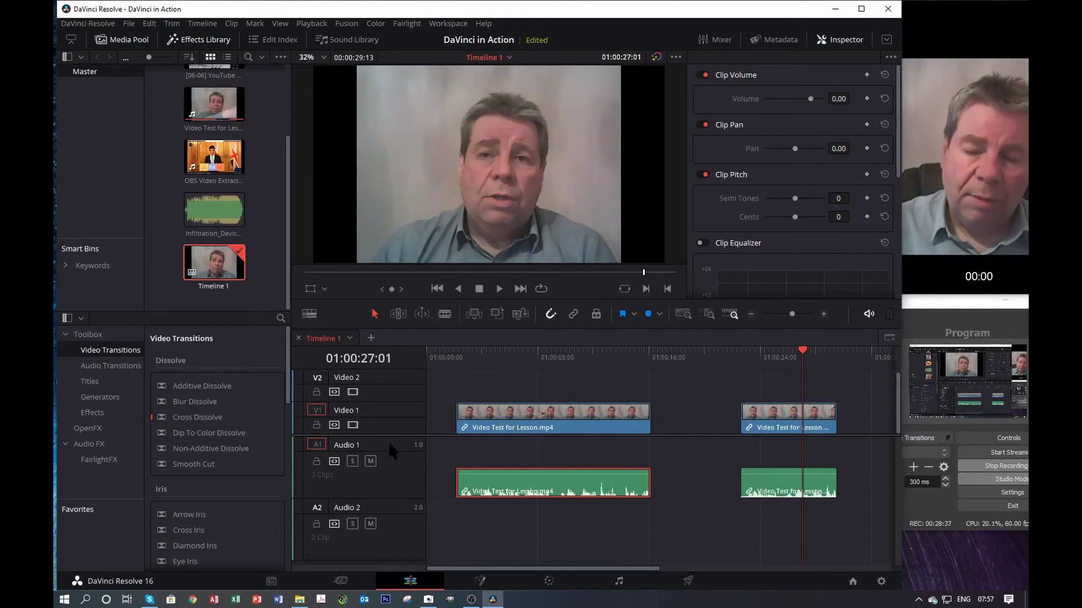
- Back on the Cut page, move the last clip earlier on track 1 until it directly adjoins the end of the first clip
{"action": "left_click", "coordinate": [341, 583]}
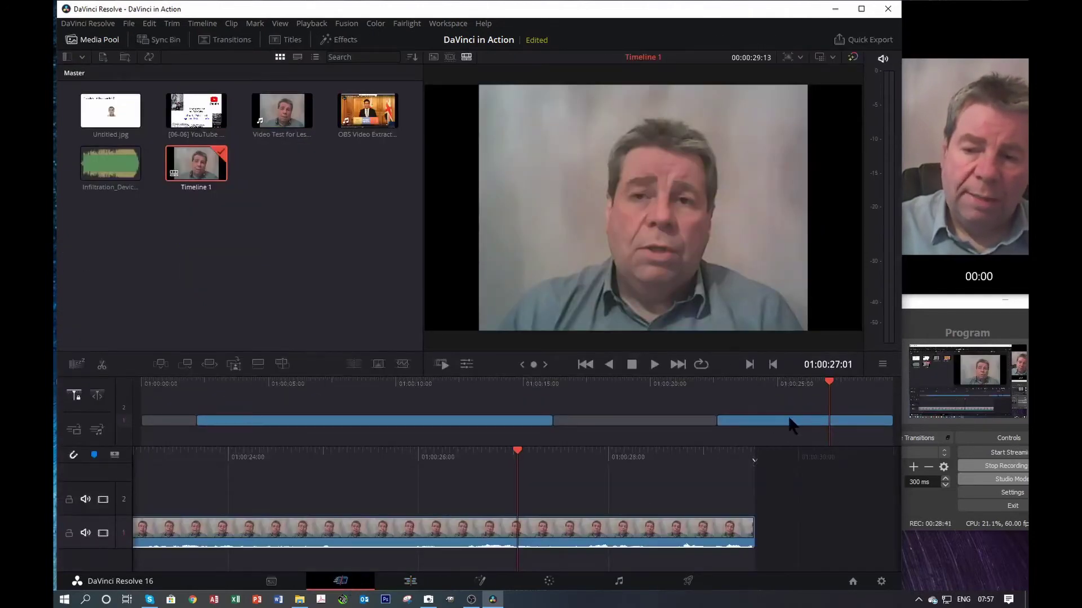
{"action": "left_click_drag", "start_coordinate": [845, 417], "coordinate": [701, 419]}
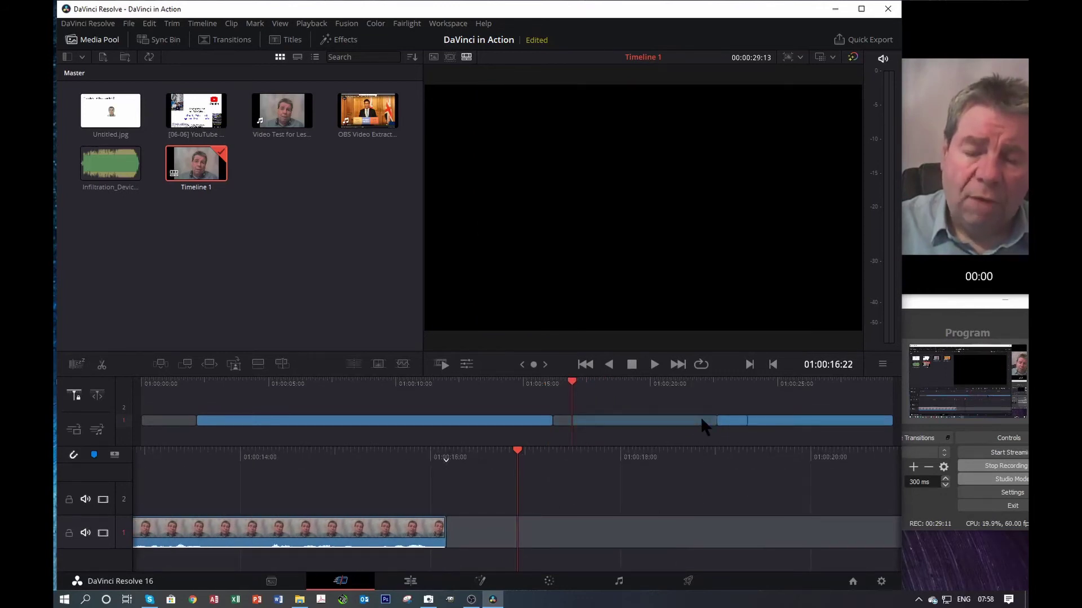
{"action": "left_click", "coordinate": [702, 420]}
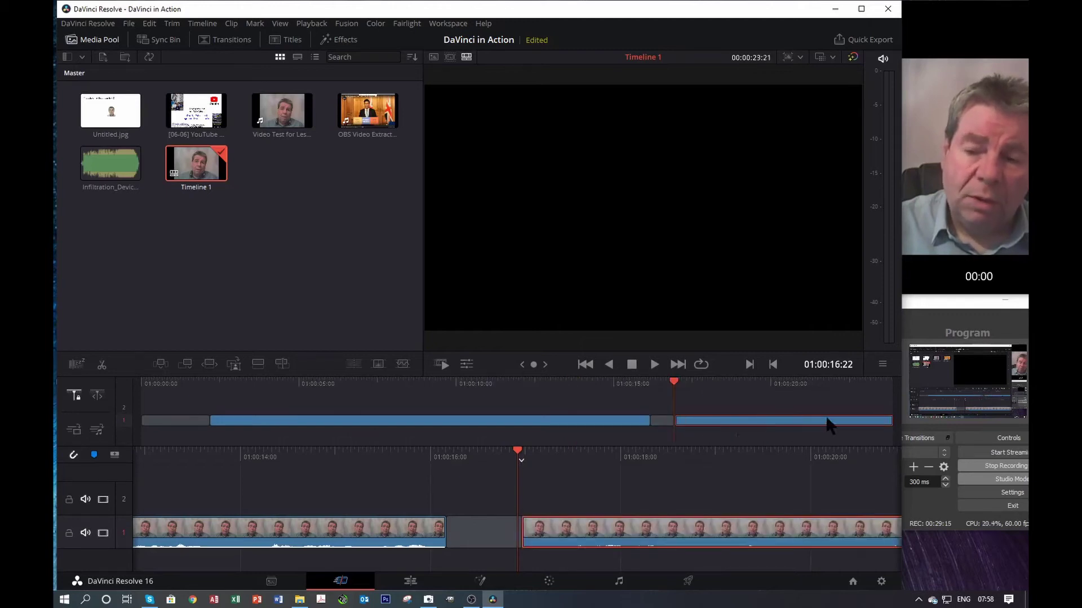
{"action": "left_click_drag", "start_coordinate": [827, 427], "coordinate": [804, 423]}
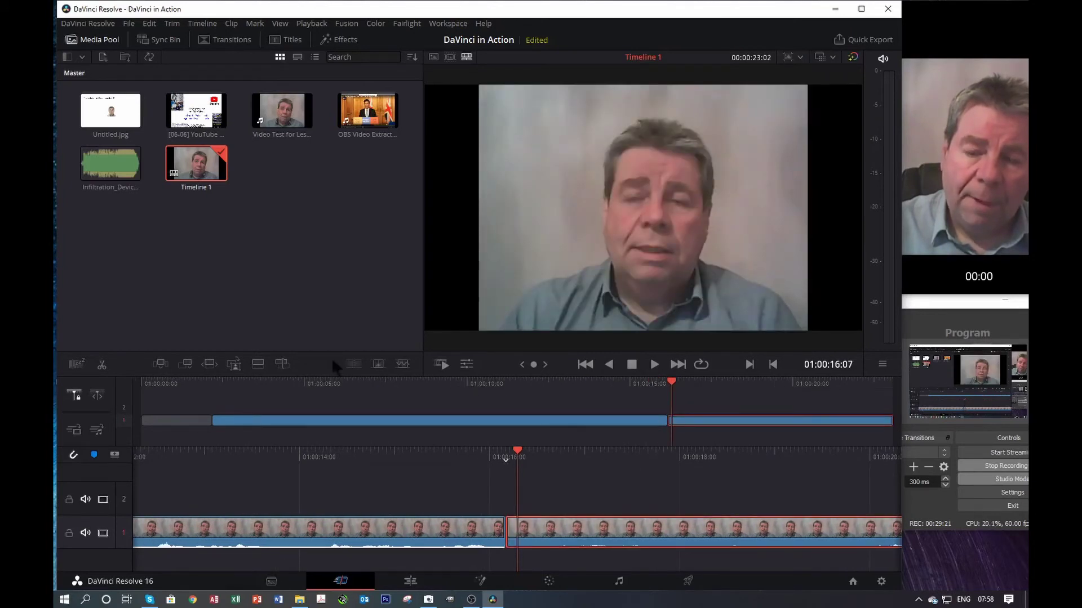
- Play across the join between the two clips twice, starting from about 01:00:14:21 and 01:00:15:13, and leave the playhead at 01:00:18:03
{"action": "left_click_drag", "start_coordinate": [672, 389], "coordinate": [629, 390]}
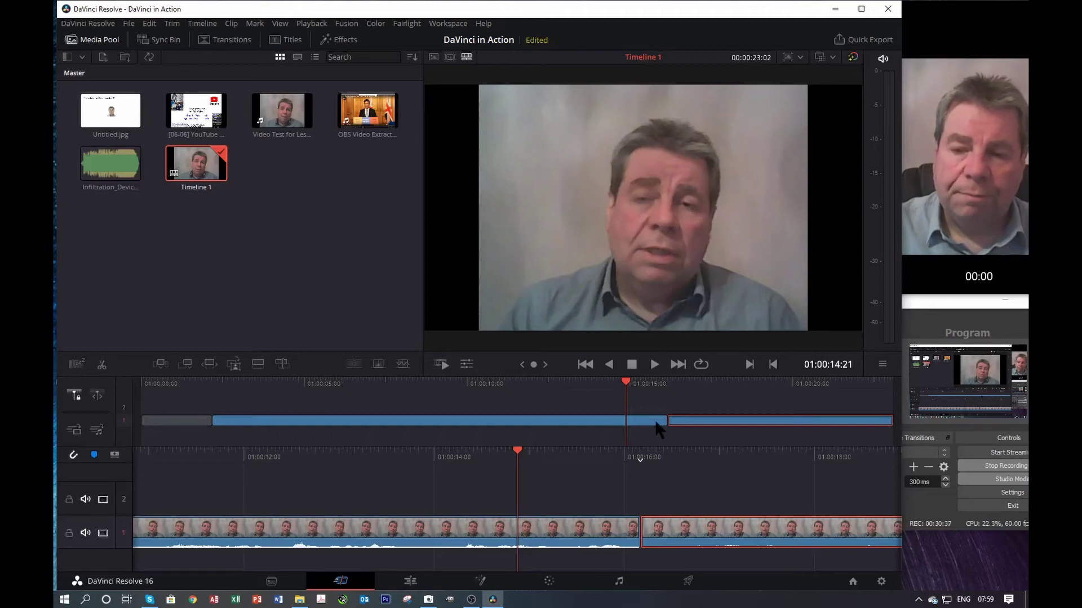
{"action": "left_click", "coordinate": [654, 365]}
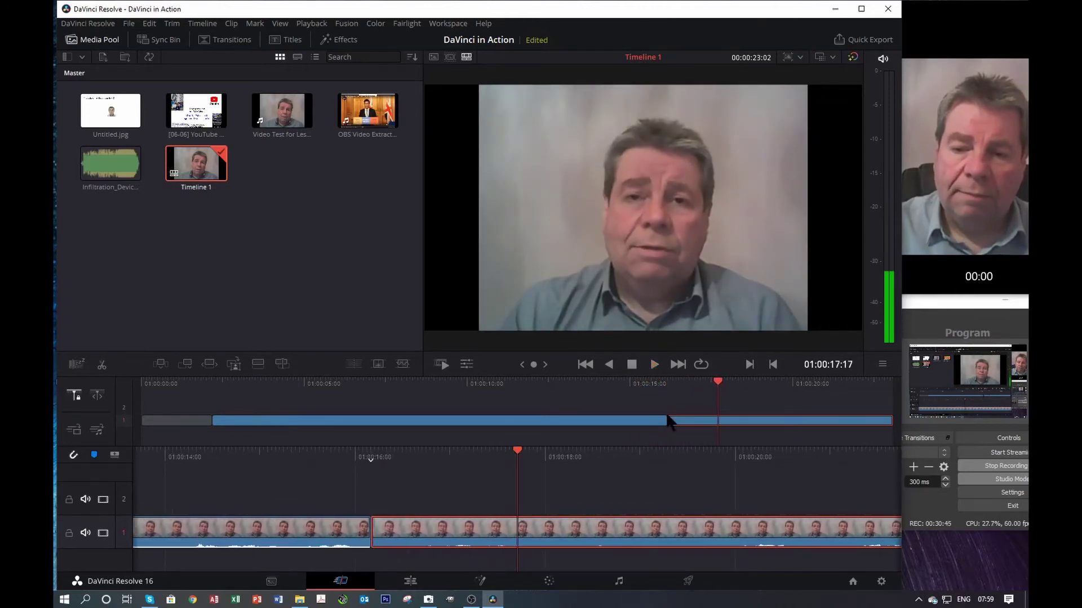
{"action": "left_click_drag", "start_coordinate": [715, 383], "coordinate": [647, 391]}
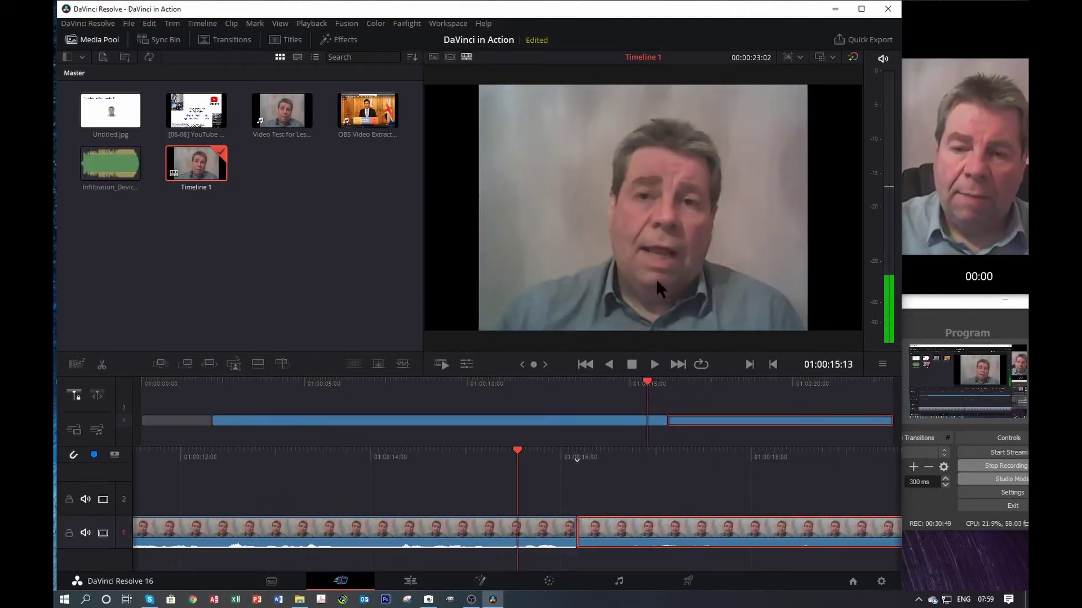
{"action": "left_click", "coordinate": [654, 366]}
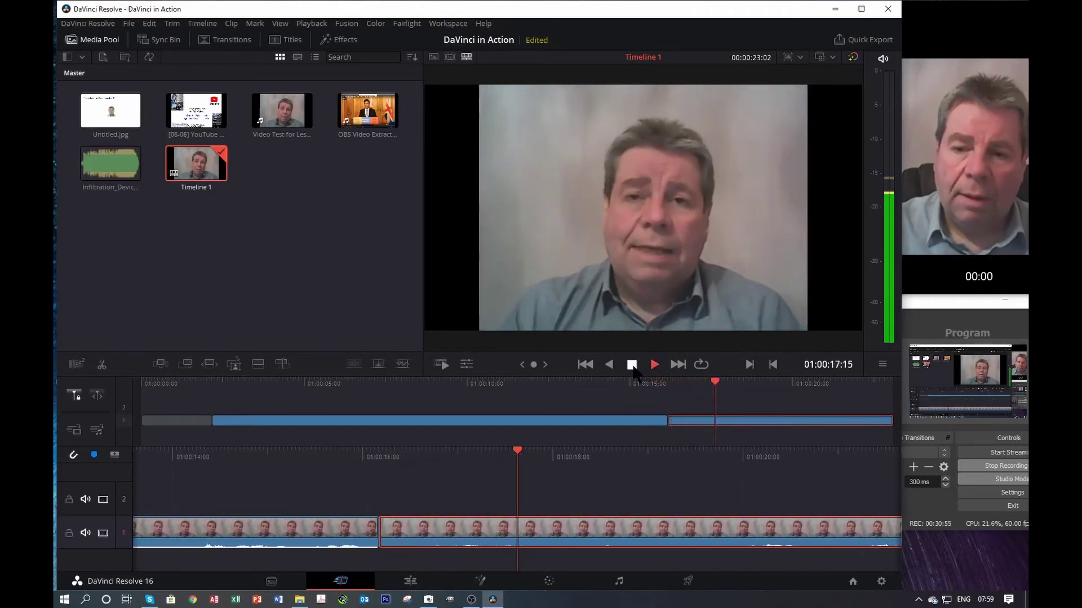
{"action": "left_click", "coordinate": [632, 364]}
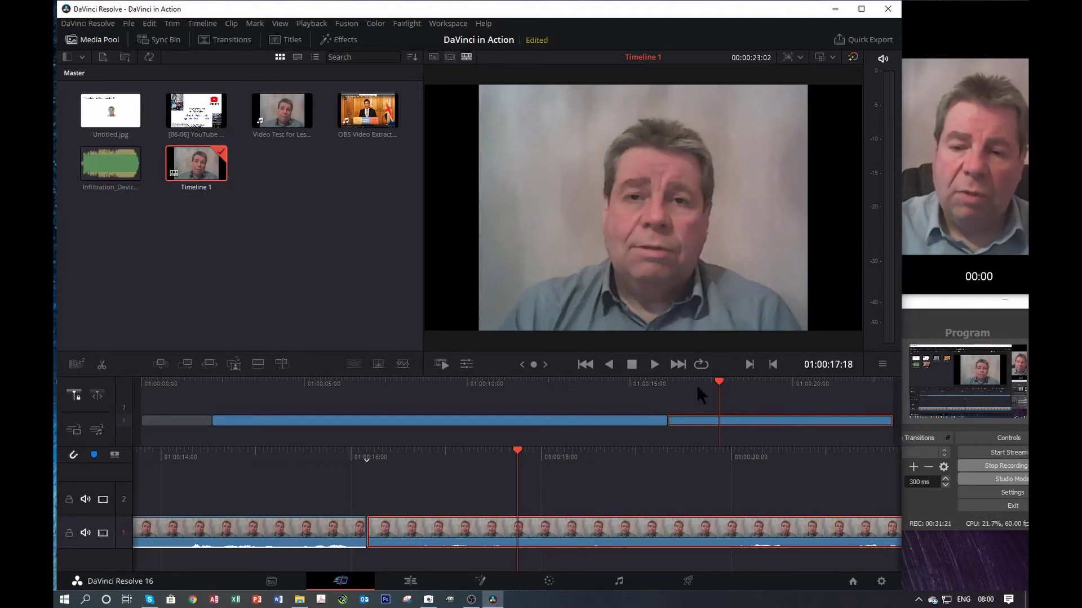
{"action": "left_click", "coordinate": [731, 383]}
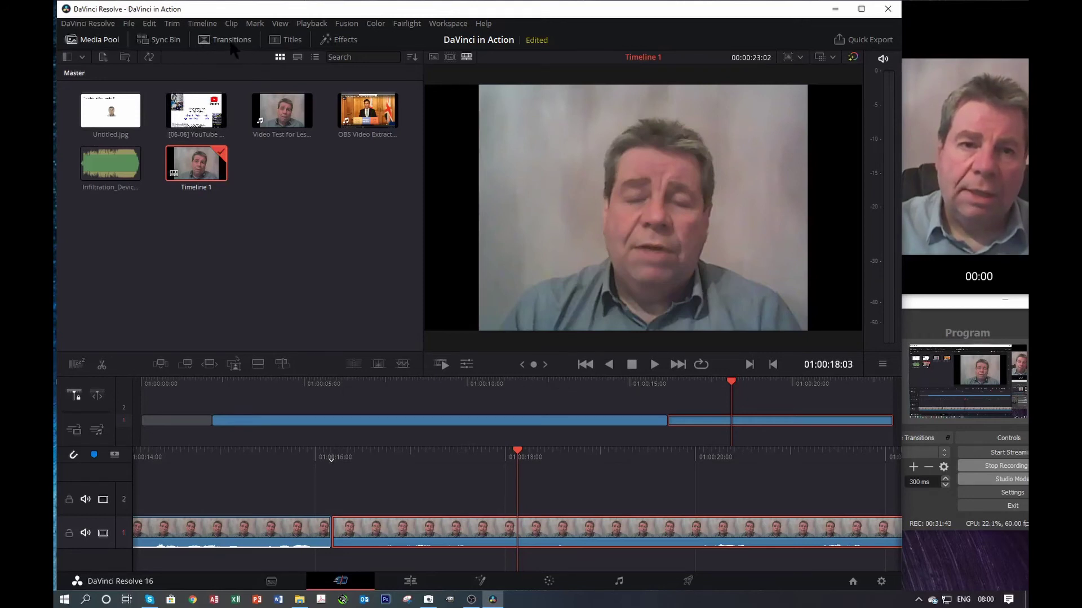
- Add a Cross Dissolve video transition centred on the join between the two clips on track 1
{"action": "left_click", "coordinate": [232, 40]}
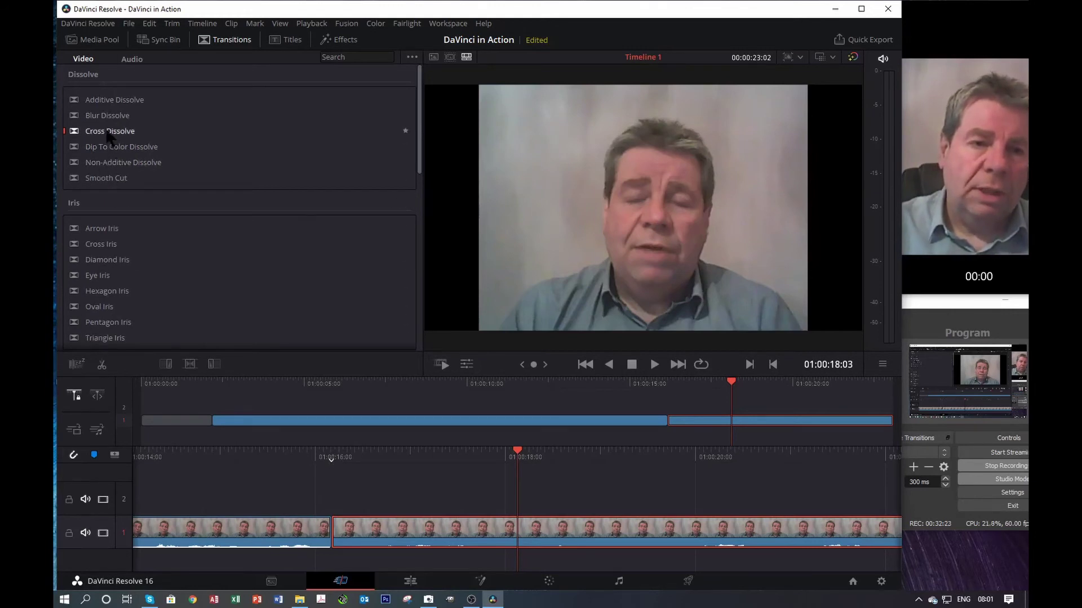
{"action": "left_click", "coordinate": [109, 137]}
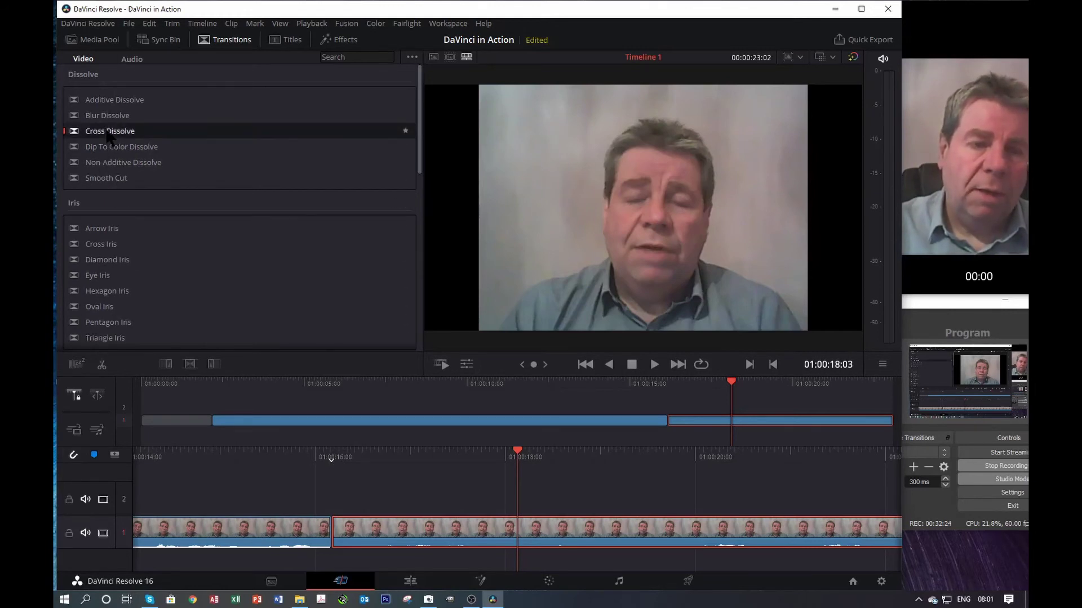
{"action": "left_click_drag", "start_coordinate": [109, 135], "coordinate": [335, 544]}
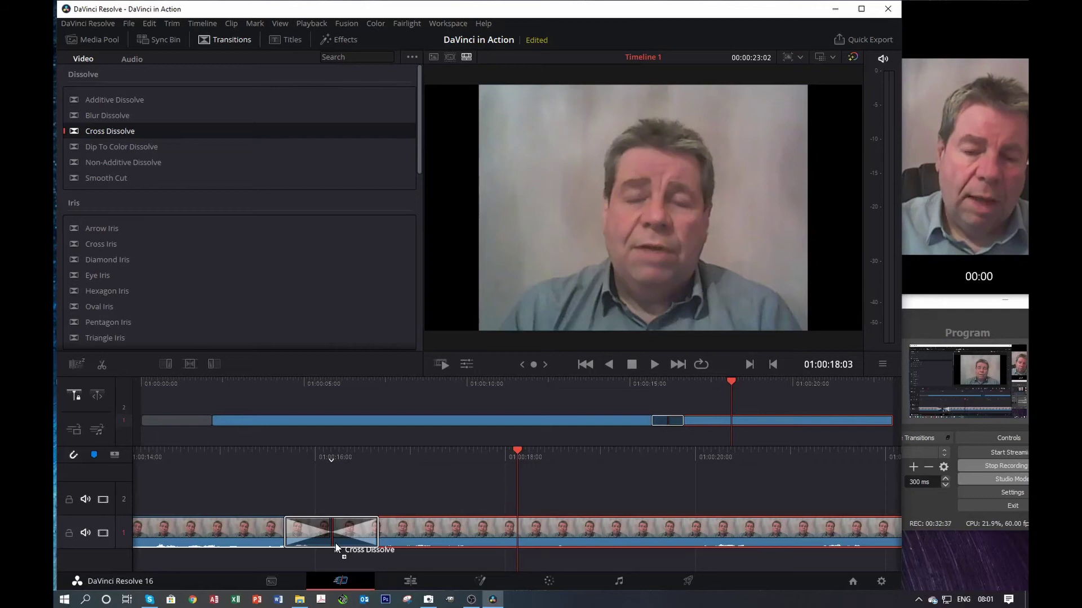
{"action": "left_click_drag", "start_coordinate": [336, 543], "coordinate": [336, 544]}
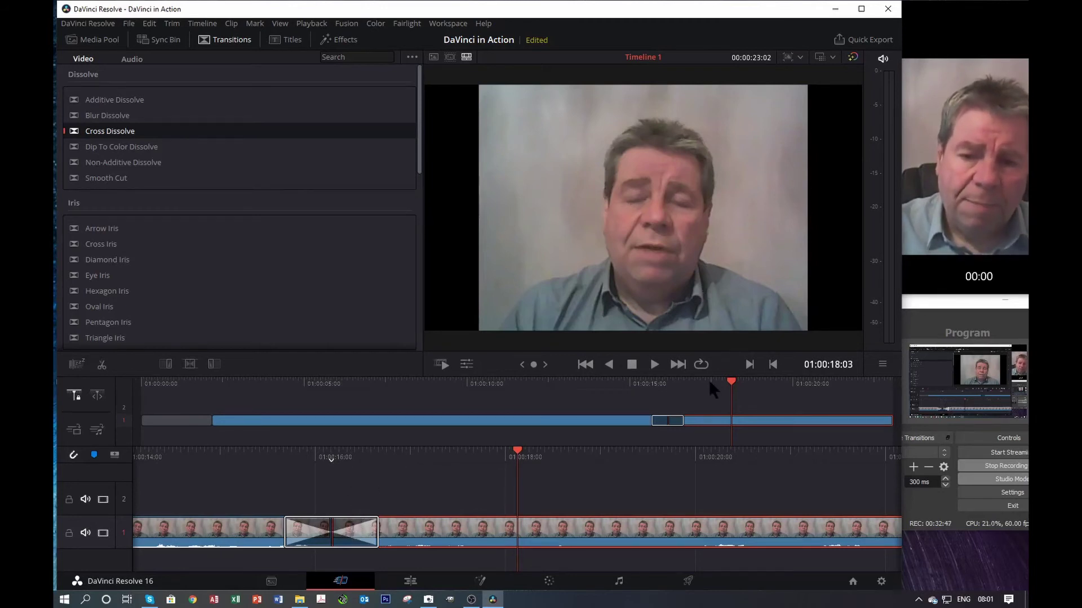
- Play through the Cross Dissolve from 01:00:14:14 to about 01:00:17:20, and scrub back over it
{"action": "left_click_drag", "start_coordinate": [732, 383], "coordinate": [616, 388]}
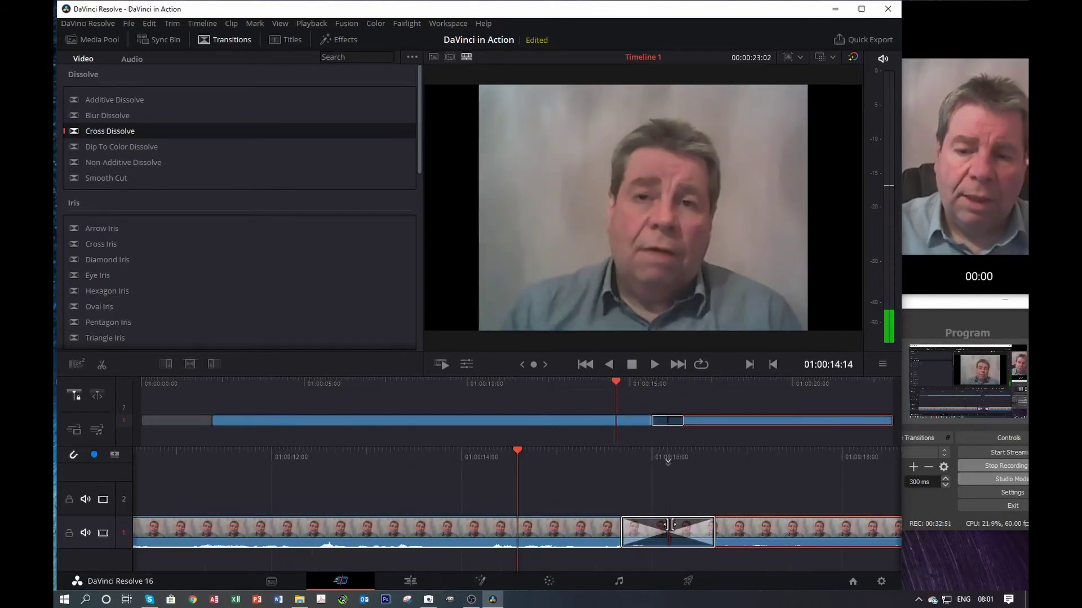
{"action": "left_click", "coordinate": [654, 365]}
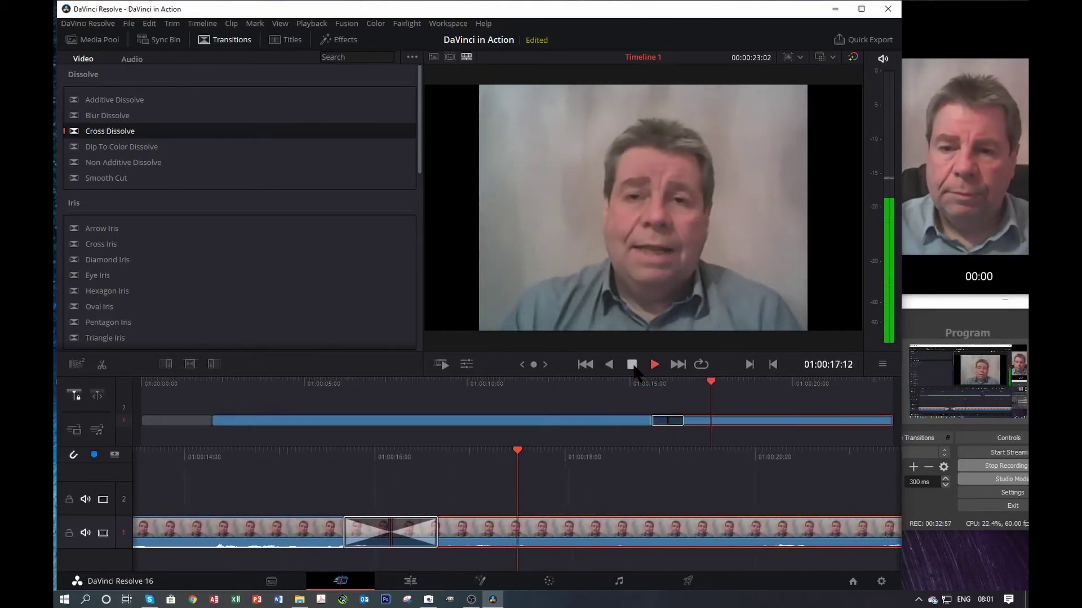
{"action": "left_click", "coordinate": [632, 365]}
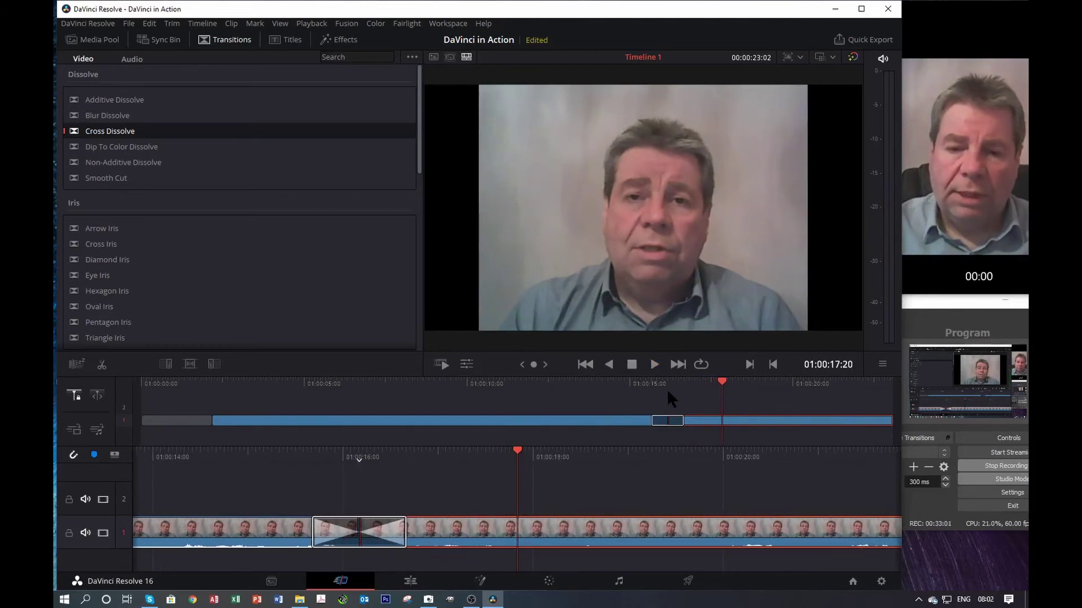
{"action": "left_click_drag", "start_coordinate": [702, 378], "coordinate": [631, 390]}
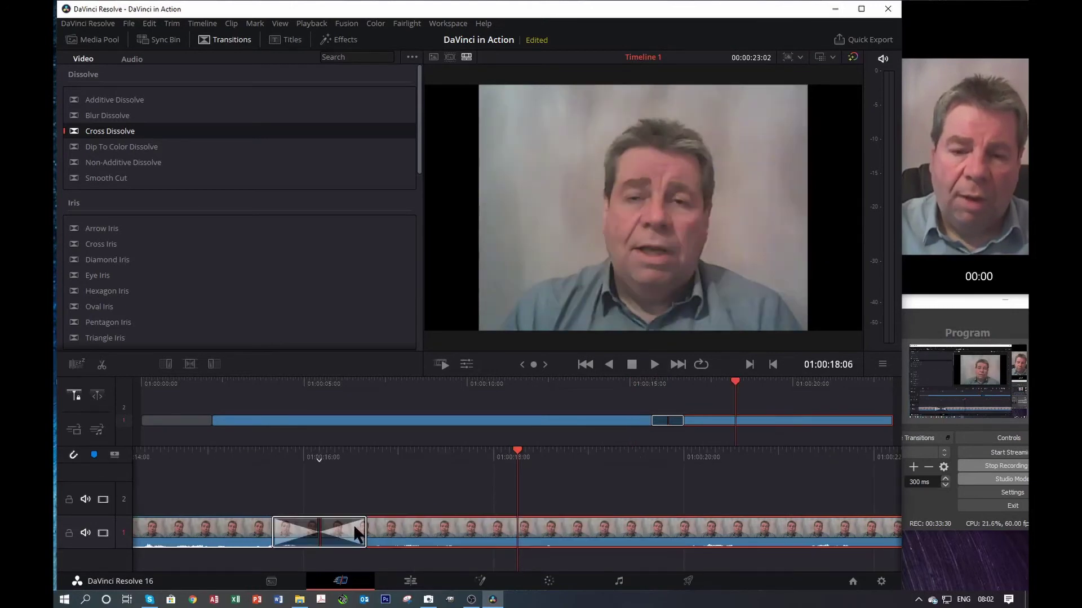
- Shorten the Cross Dissolve between the two clips to about 8 frames, keeping it centred on the cut
{"action": "left_click", "coordinate": [347, 538]}
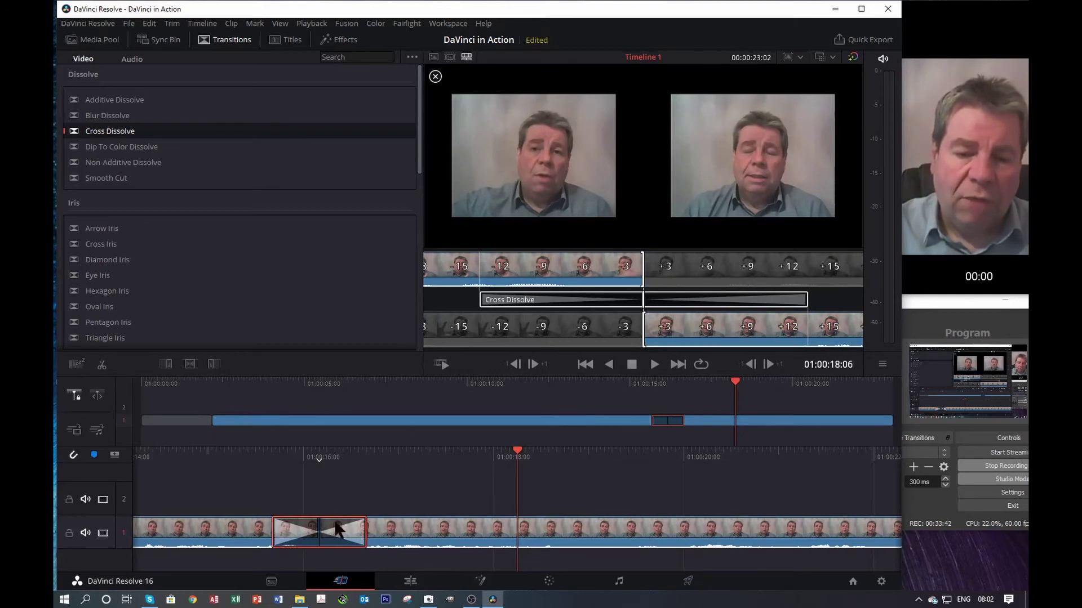
{"action": "left_click", "coordinate": [274, 526]}
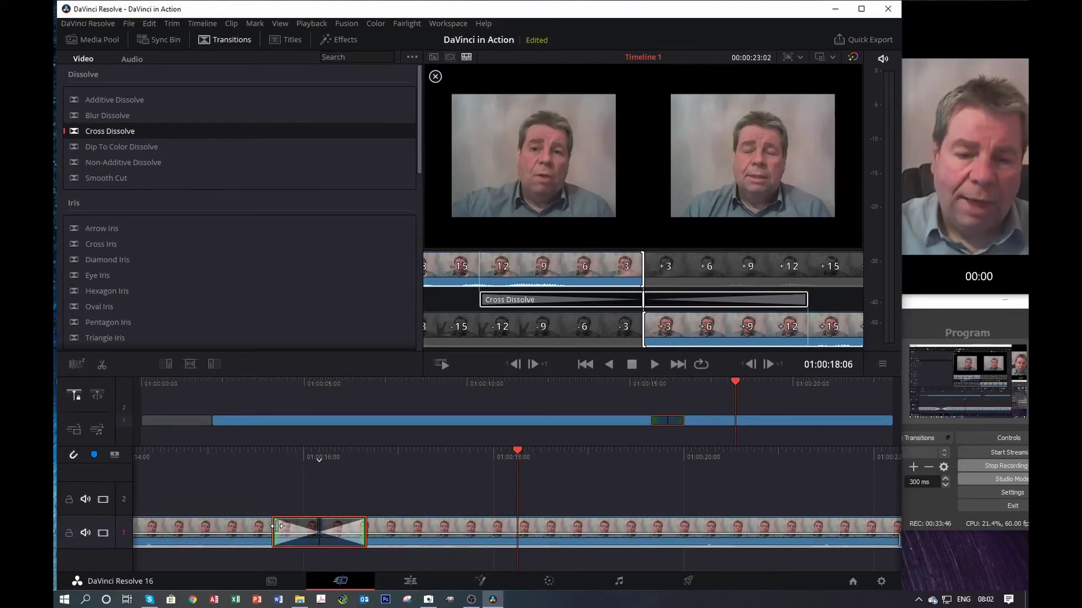
{"action": "left_click_drag", "start_coordinate": [276, 526], "coordinate": [309, 526]}
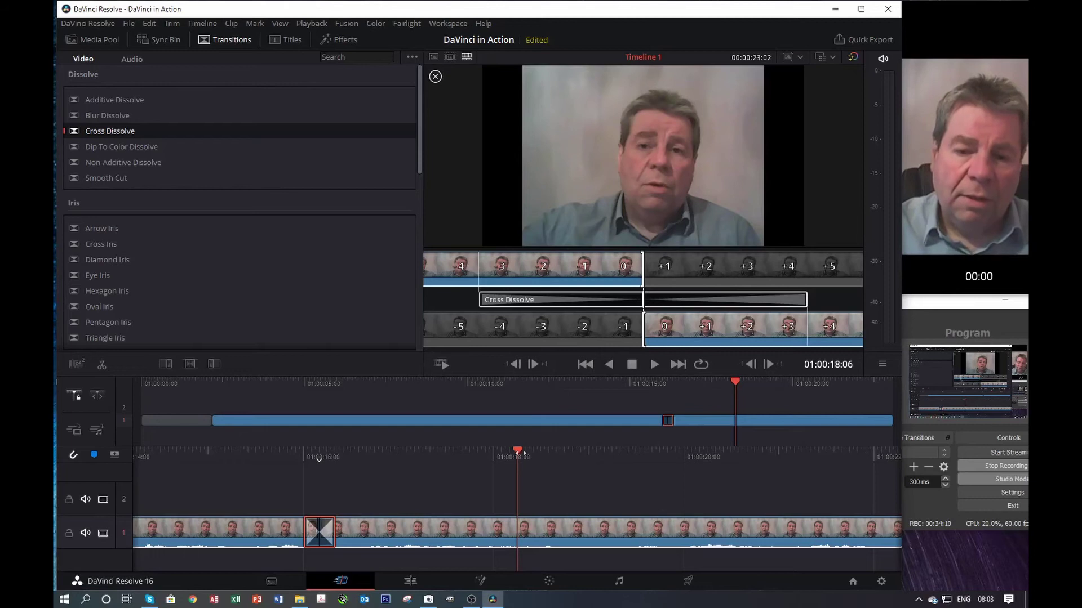
- Play through the shortened Cross Dissolve from about 01:00:15:11, stopping at 01:00:18:14
{"action": "left_click_drag", "start_coordinate": [525, 454], "coordinate": [749, 451]}
{"action": "mouse_move", "coordinate": [516, 453]}
{"action": "left_mouse_down"}
{"action": "mouse_move", "coordinate": [452, 452]}
{"action": "mouse_move", "coordinate": [530, 451]}
{"action": "left_mouse_up"}
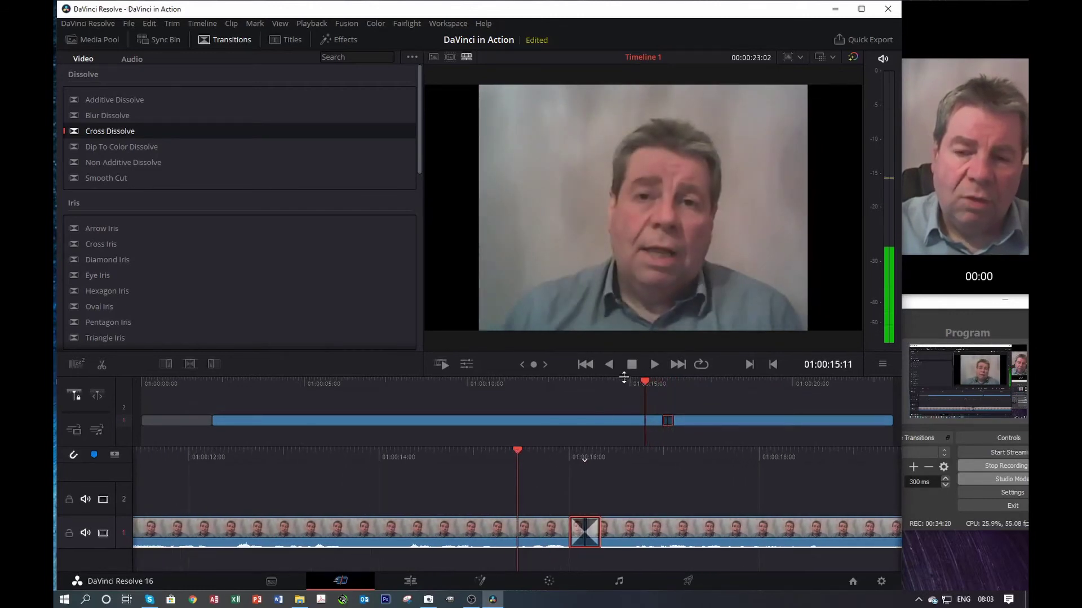
{"action": "left_click", "coordinate": [655, 365]}
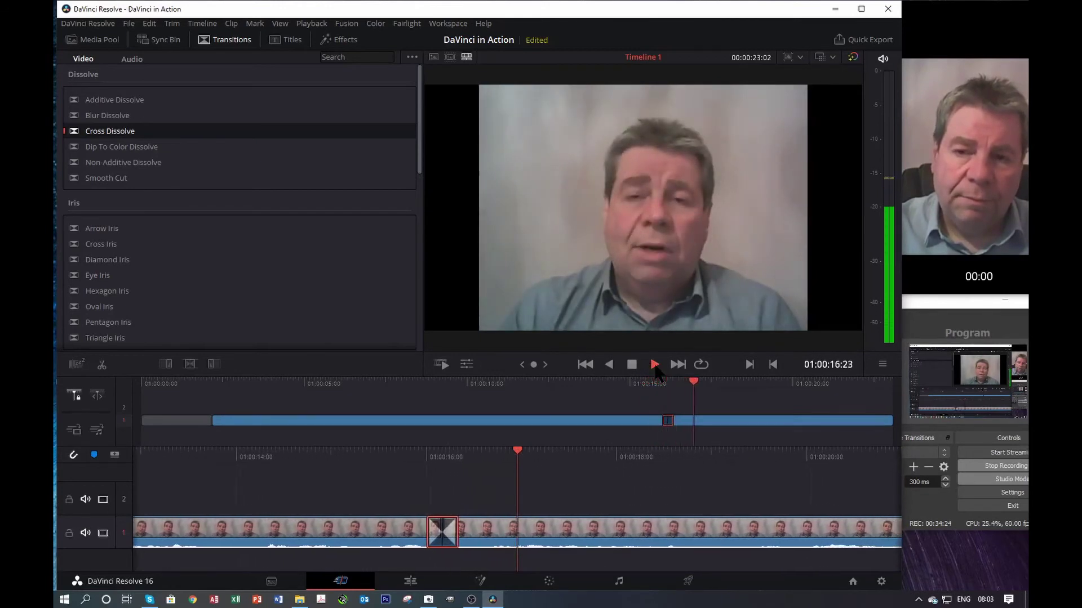
{"action": "left_click", "coordinate": [632, 365]}
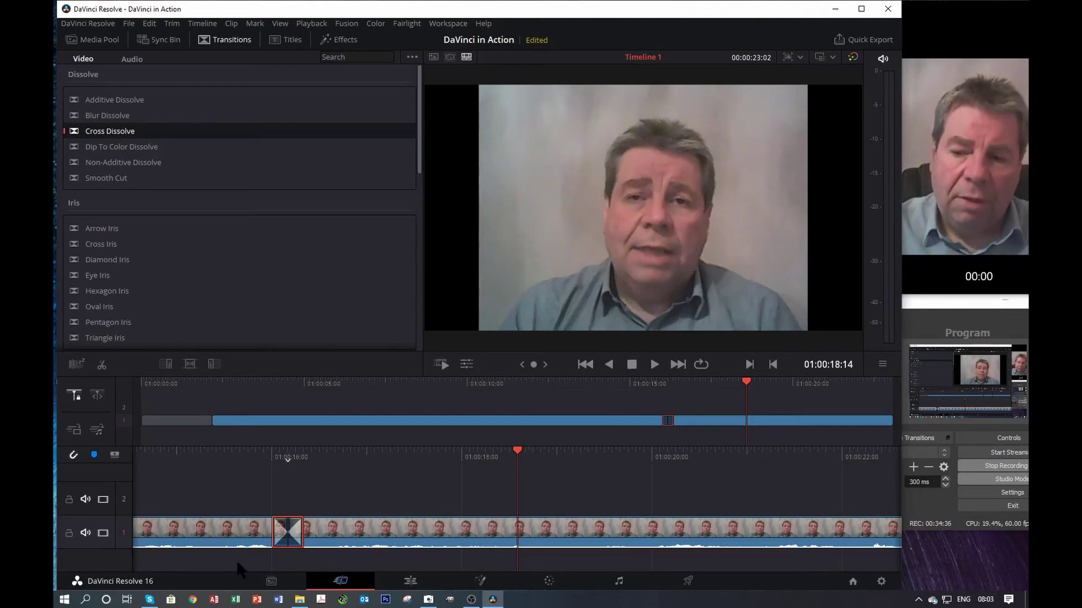
- Delete the Cross Dissolve between the two clips on track 1, leaving a straight cut
{"action": "left_click", "coordinate": [277, 536]}
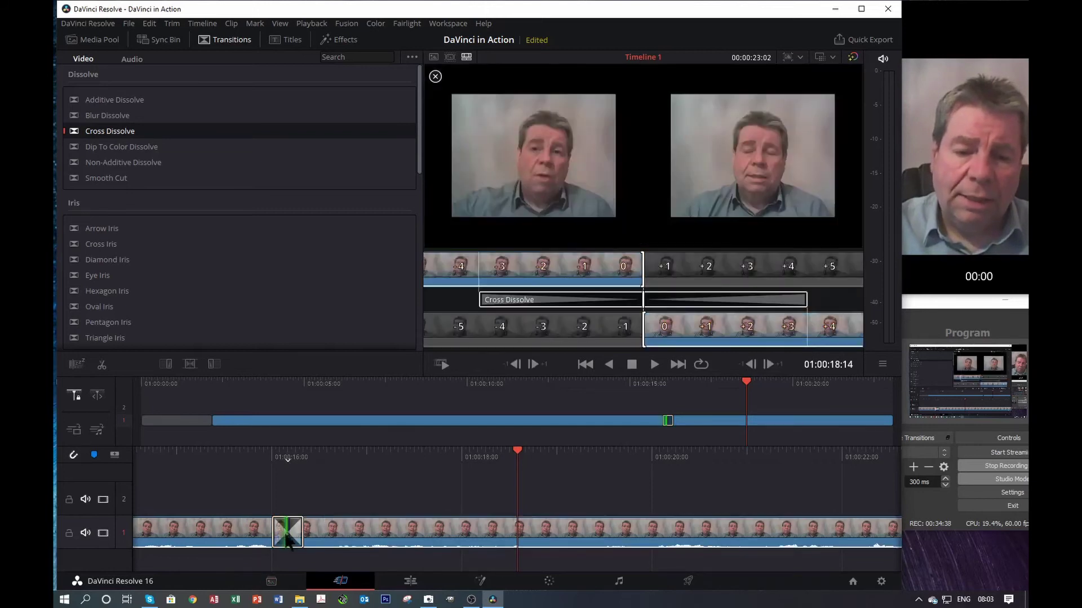
{"action": "left_click", "coordinate": [329, 511]}
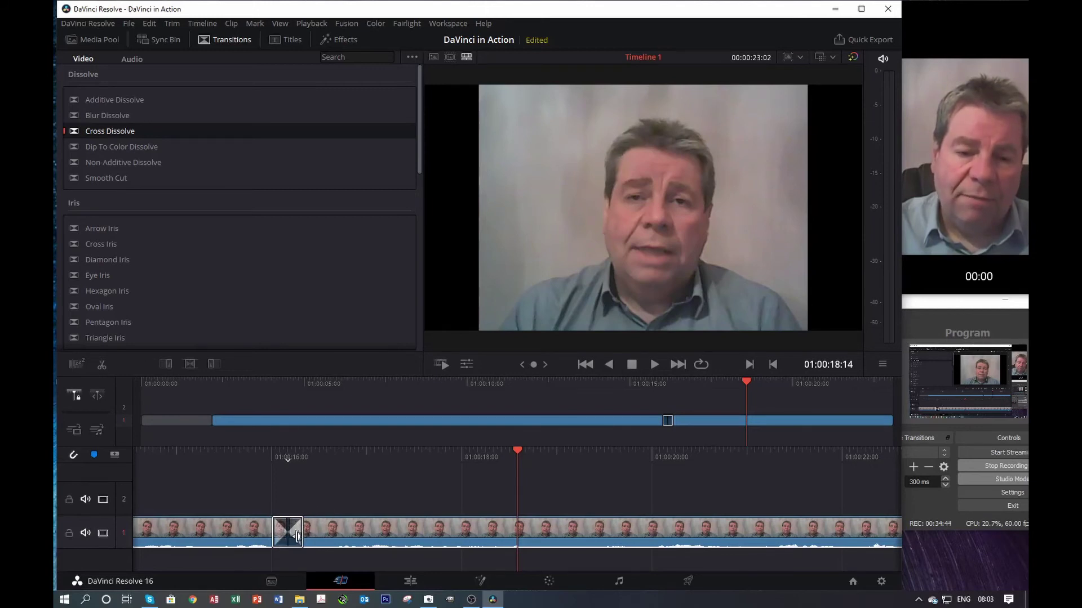
{"action": "left_click", "coordinate": [299, 539]}
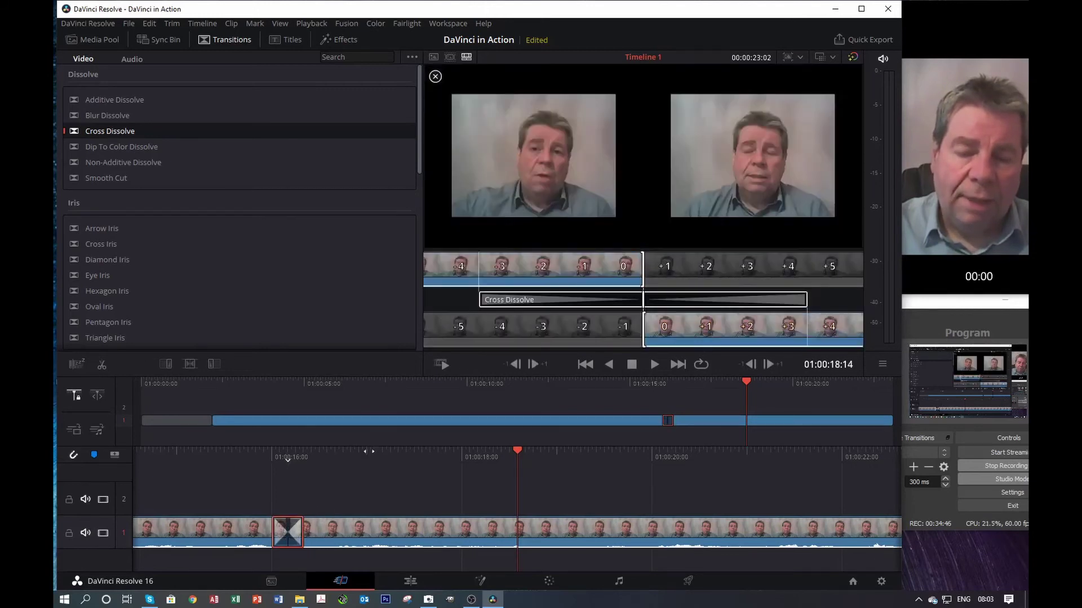
{"action": "key", "text": "Delete"}
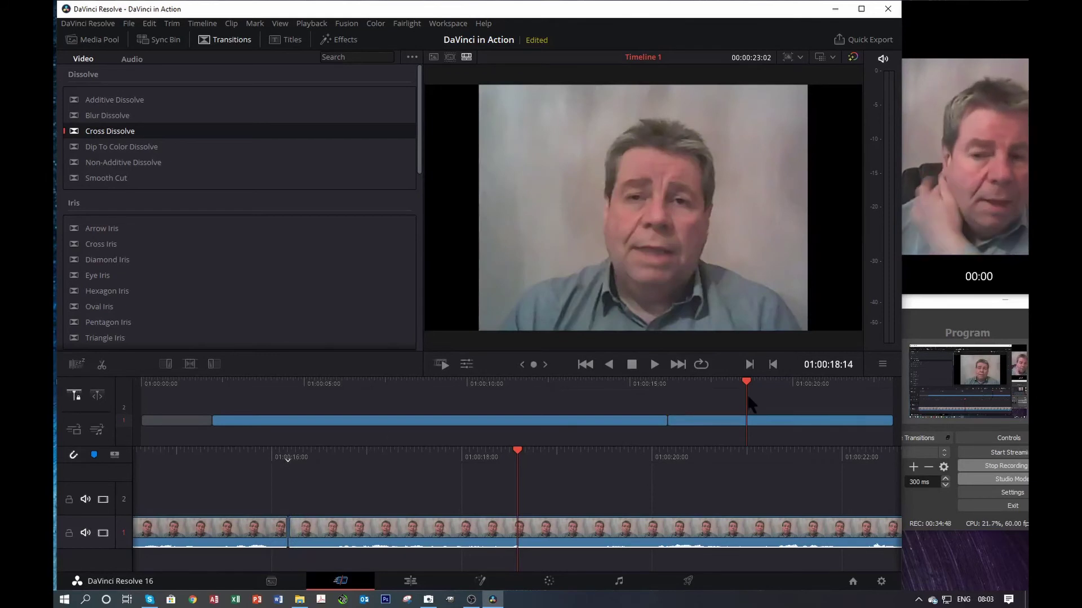
- Play across the straight cut between the two clips from 01:00:15:05 and stop playback past it
{"action": "left_click_drag", "start_coordinate": [748, 389], "coordinate": [637, 386]}
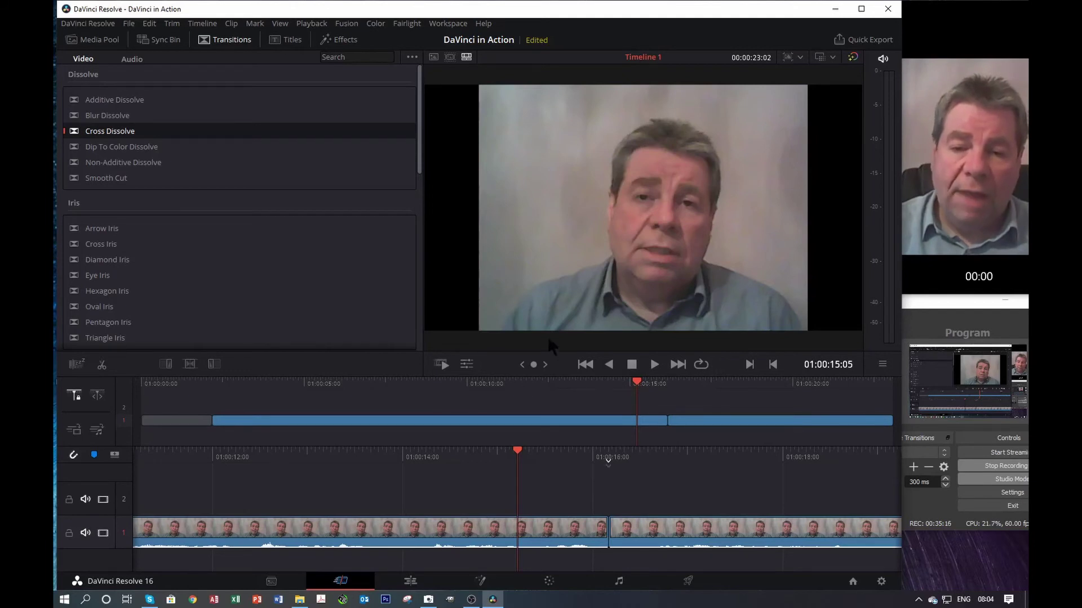
{"action": "left_click", "coordinate": [654, 365]}
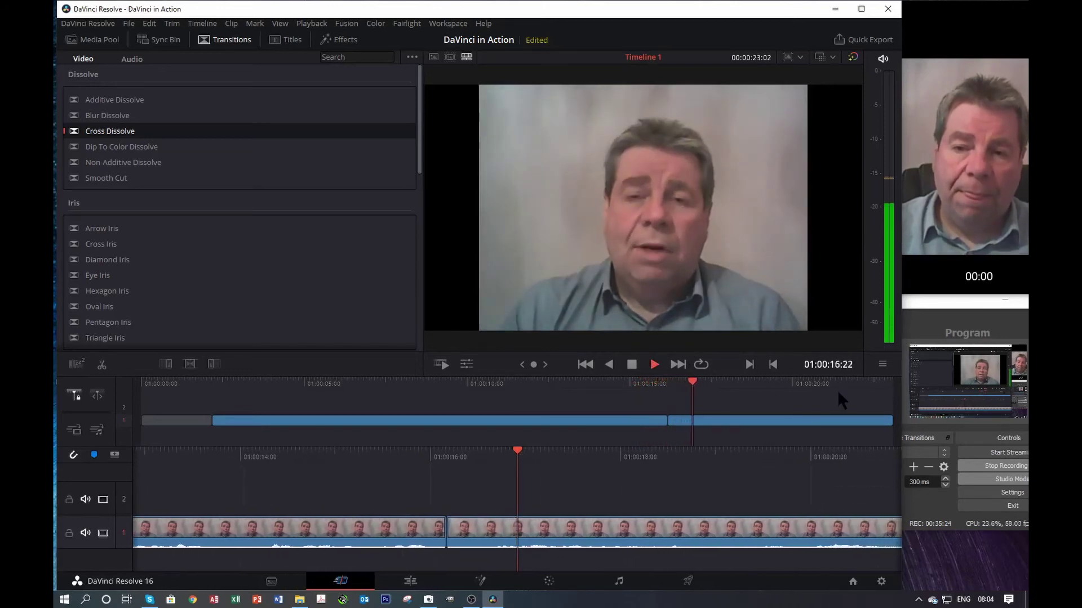
{"action": "left_click", "coordinate": [632, 365]}
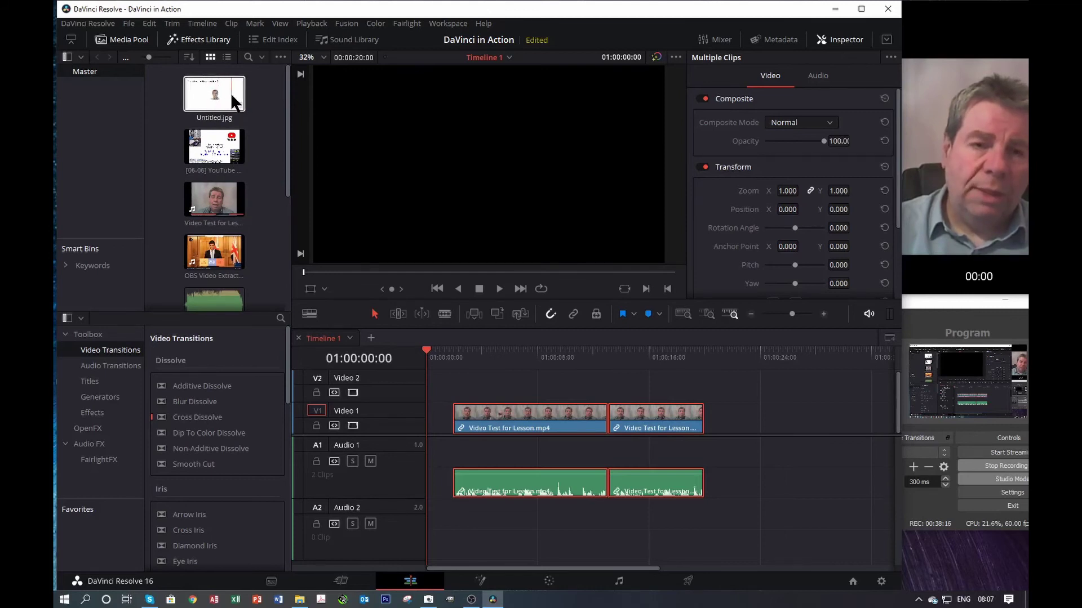
- Place Untitled.jpg on Video 2 at the start of the timeline and play through it to 01:00:06:23
{"action": "left_click_drag", "start_coordinate": [214, 93], "coordinate": [432, 394]}
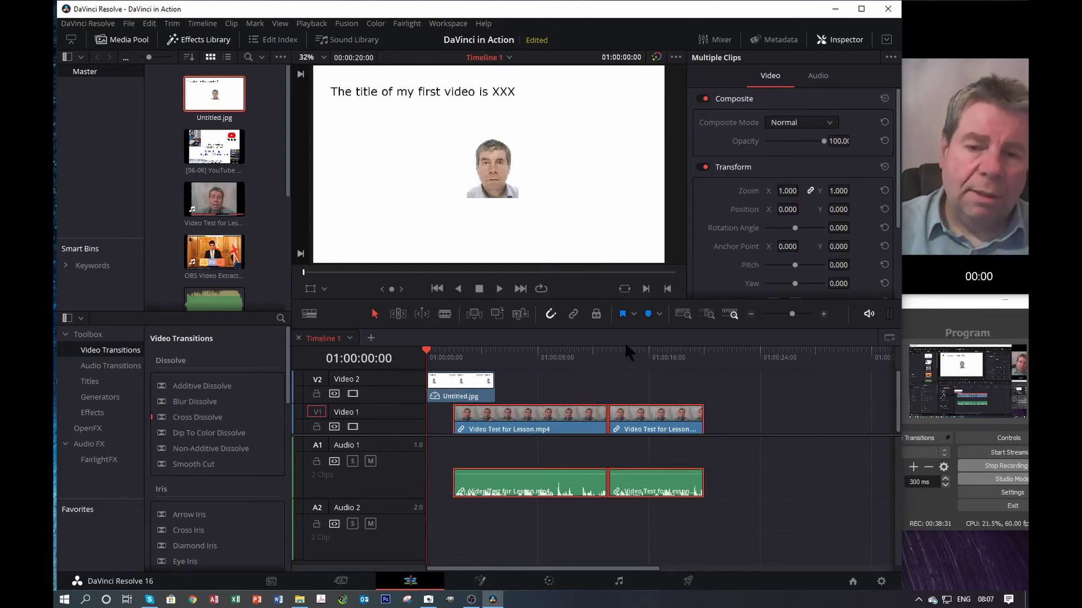
{"action": "left_click", "coordinate": [606, 373]}
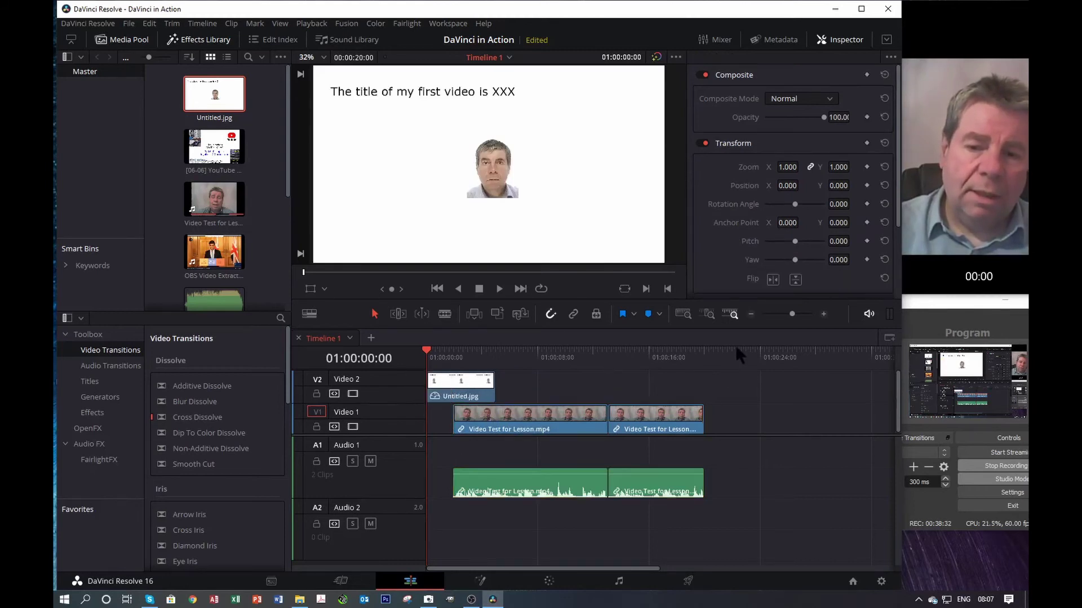
{"action": "left_click", "coordinate": [499, 290]}
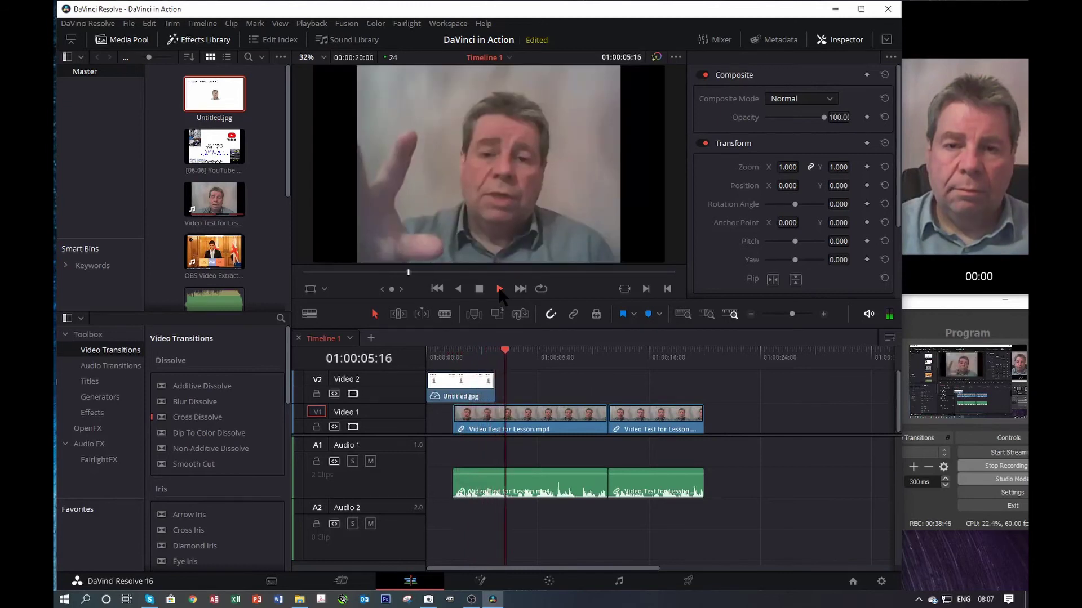
{"action": "left_click", "coordinate": [479, 289]}
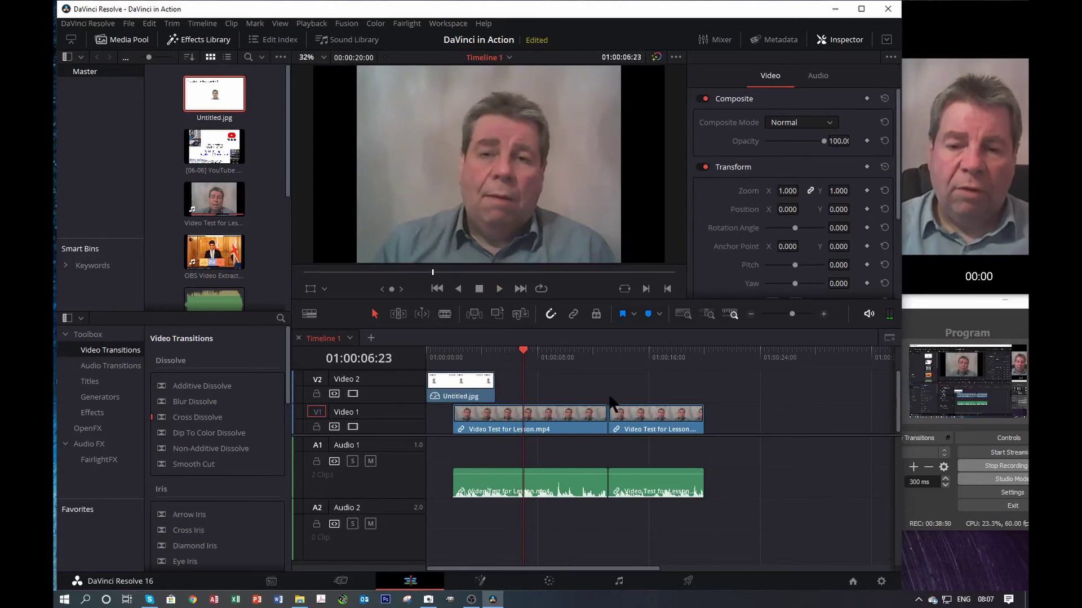
- Try Untitled.jpg on Video 2 over the join between the two Video 1 clips, and return it to the timeline start
{"action": "left_click_drag", "start_coordinate": [465, 398], "coordinate": [614, 399]}
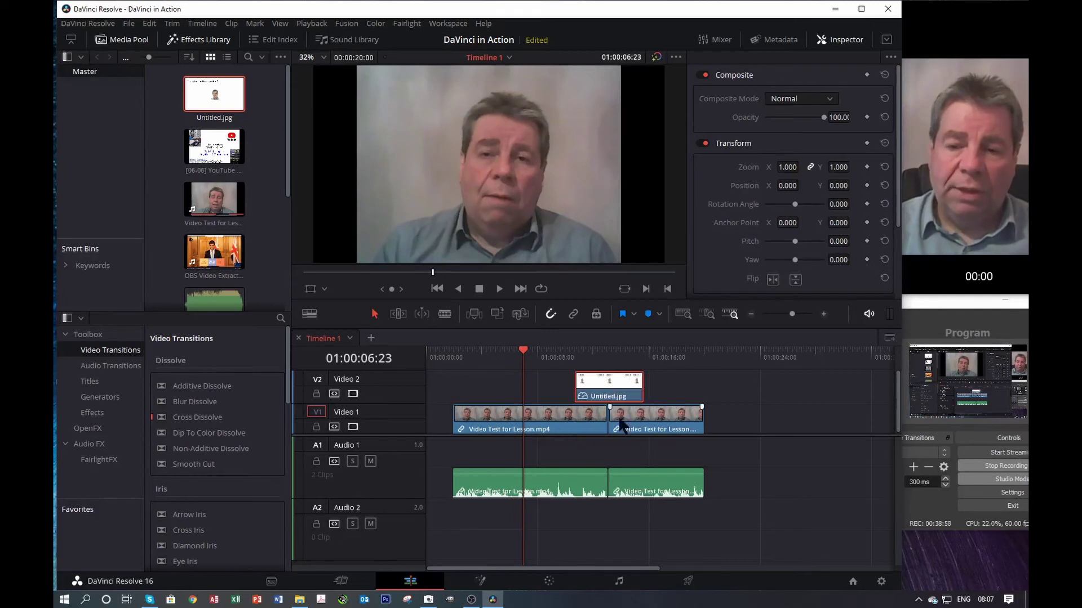
{"action": "left_click", "coordinate": [499, 289]}
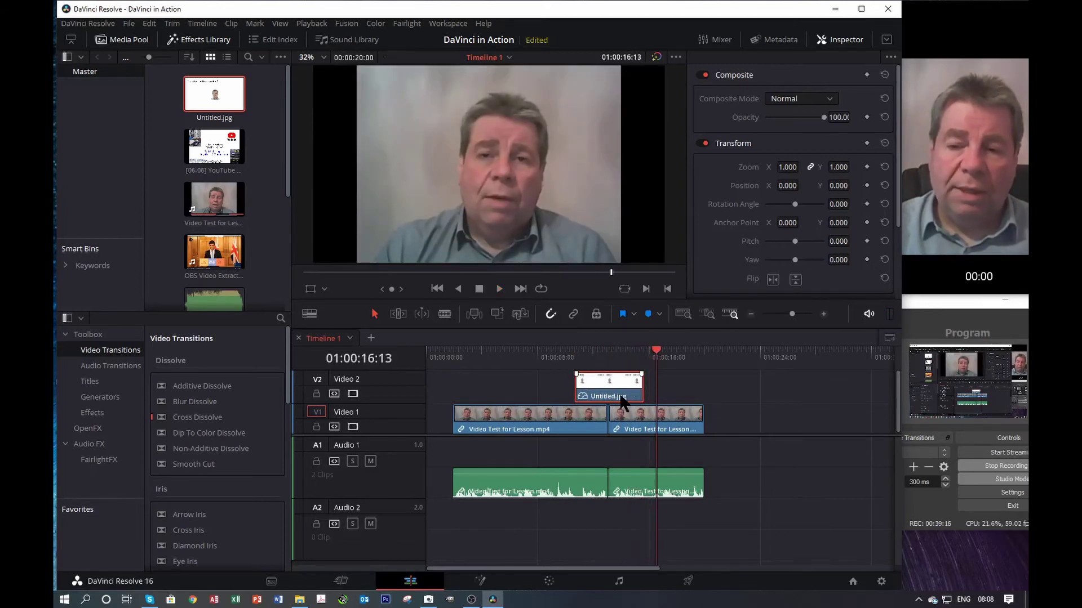
{"action": "left_click_drag", "start_coordinate": [615, 400], "coordinate": [449, 399]}
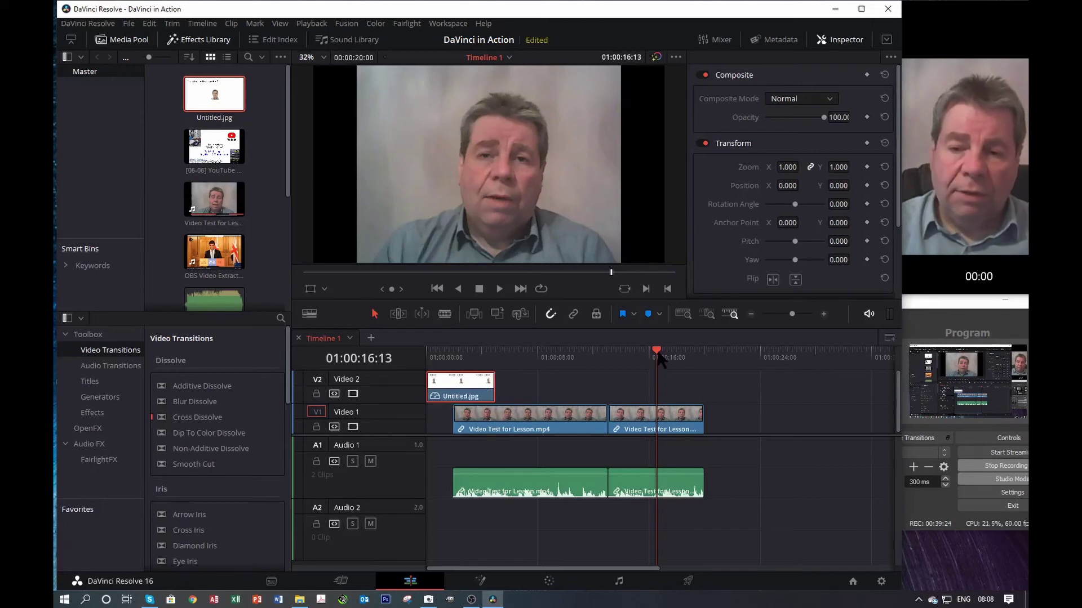
- Preview the end of Untitled.jpg from about 01:00:03:19 and add a Cross Dissolve at its end on Video 2
{"action": "left_click_drag", "start_coordinate": [657, 359], "coordinate": [481, 363]}
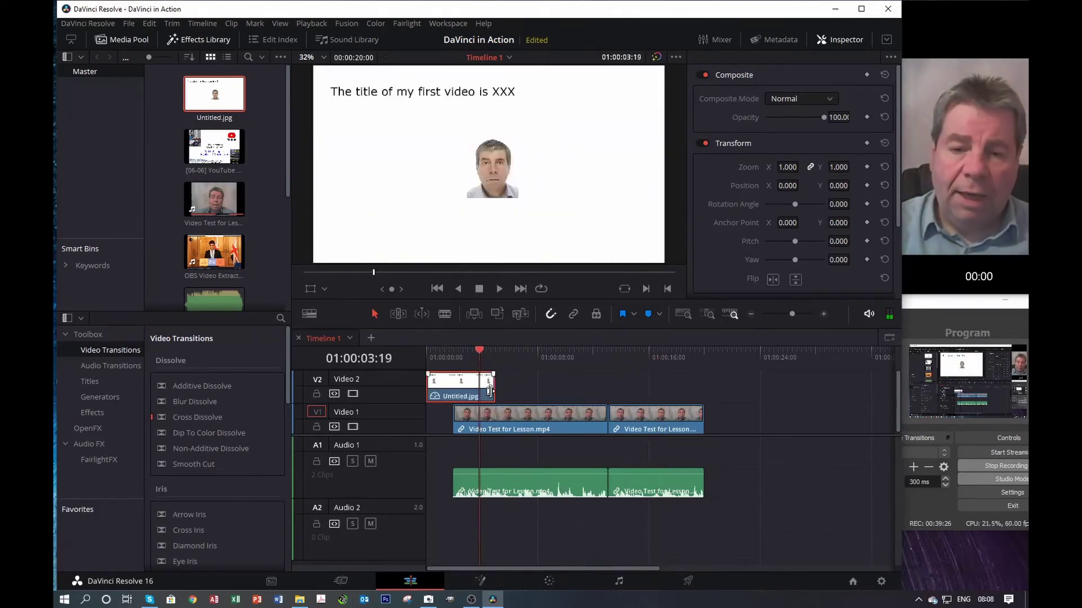
{"action": "left_click", "coordinate": [499, 288]}
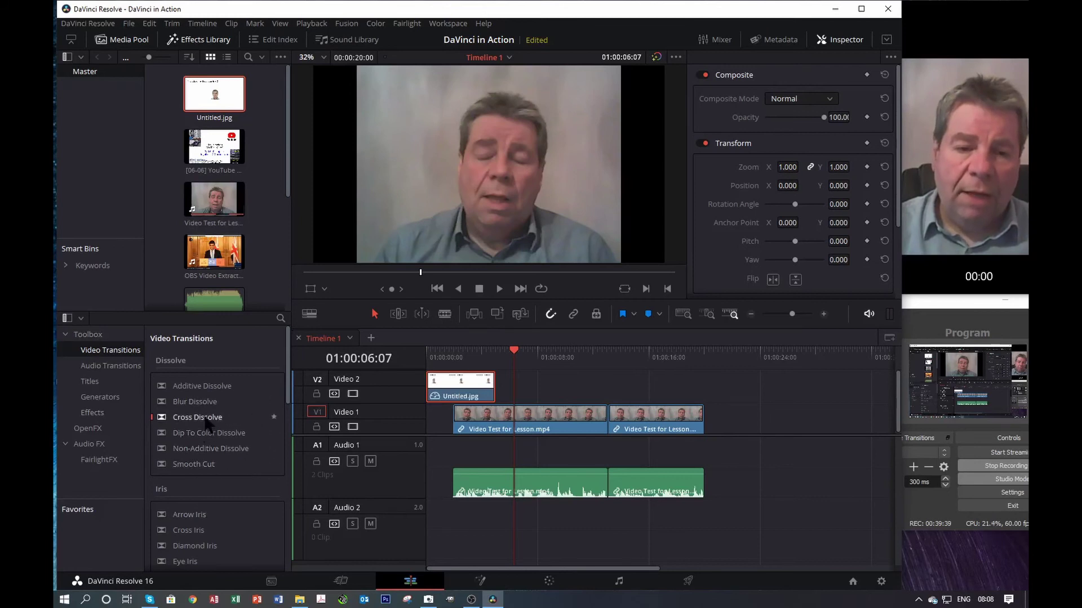
{"action": "left_click_drag", "start_coordinate": [207, 423], "coordinate": [494, 392]}
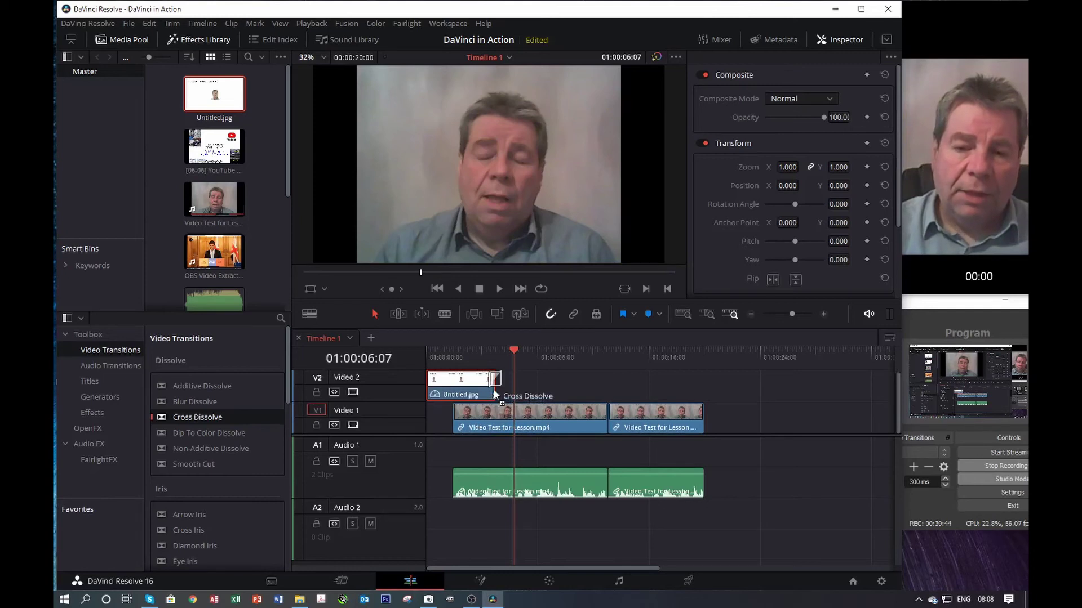
{"action": "left_click_drag", "start_coordinate": [494, 391], "coordinate": [495, 394]}
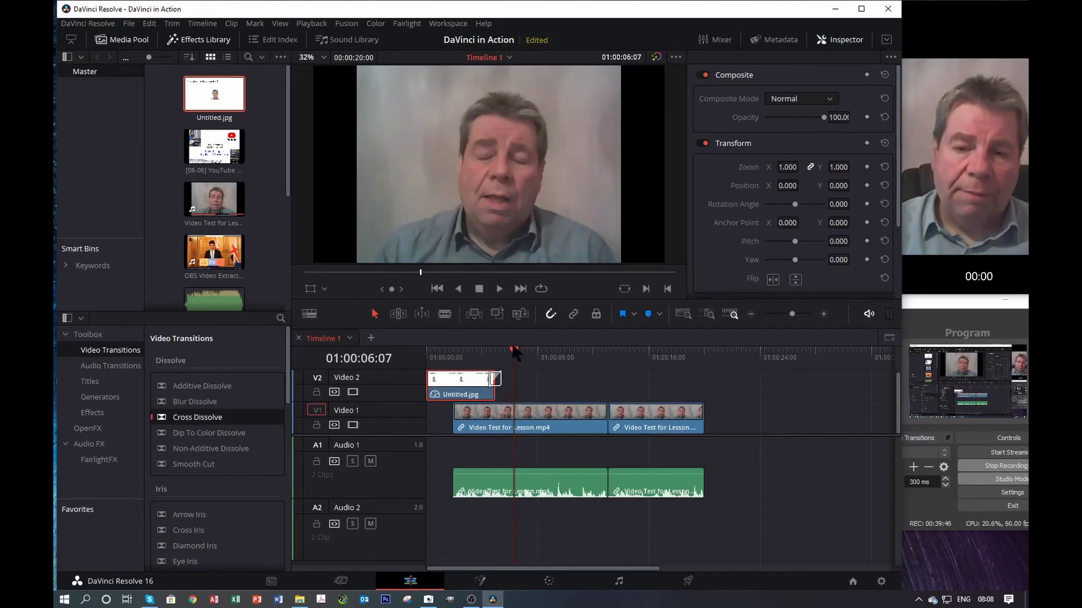
- Play the Cross Dissolve on Untitled.jpg from 01:00:01:22, stopping at 01:00:07:00, and lengthen it to 34 frames, centred on the edit
{"action": "left_click_drag", "start_coordinate": [513, 350], "coordinate": [454, 353]}
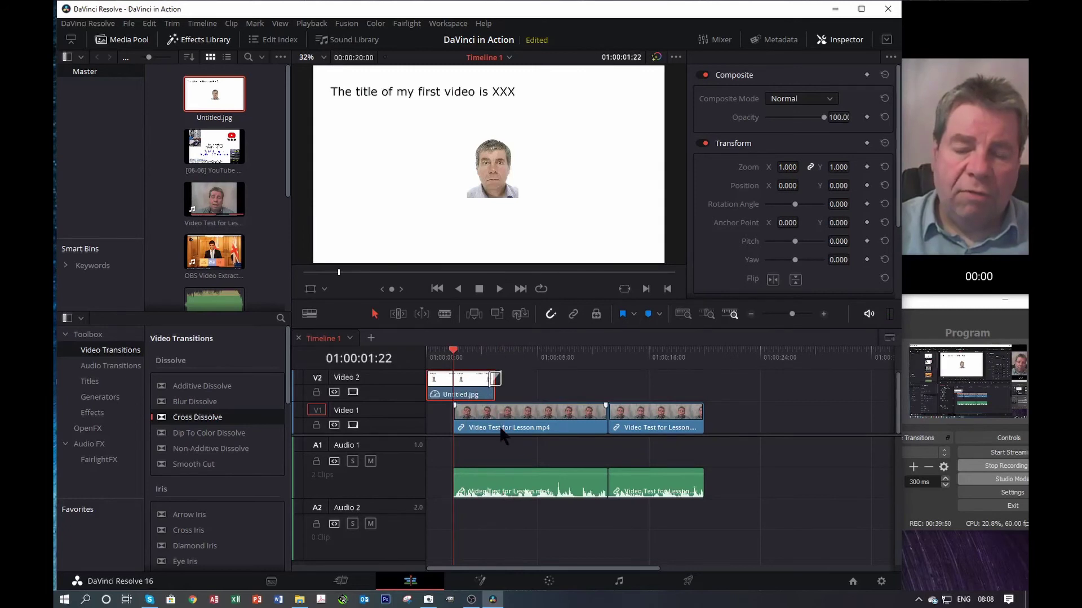
{"action": "left_click", "coordinate": [499, 289]}
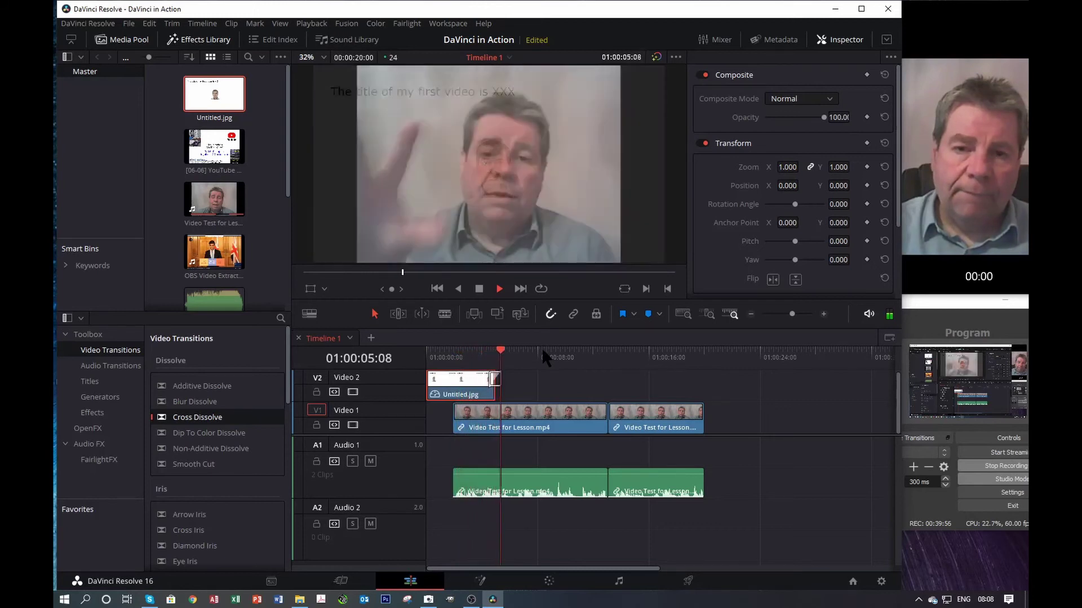
{"action": "left_click", "coordinate": [495, 378]}
{"action": "left_click", "coordinate": [479, 289]}
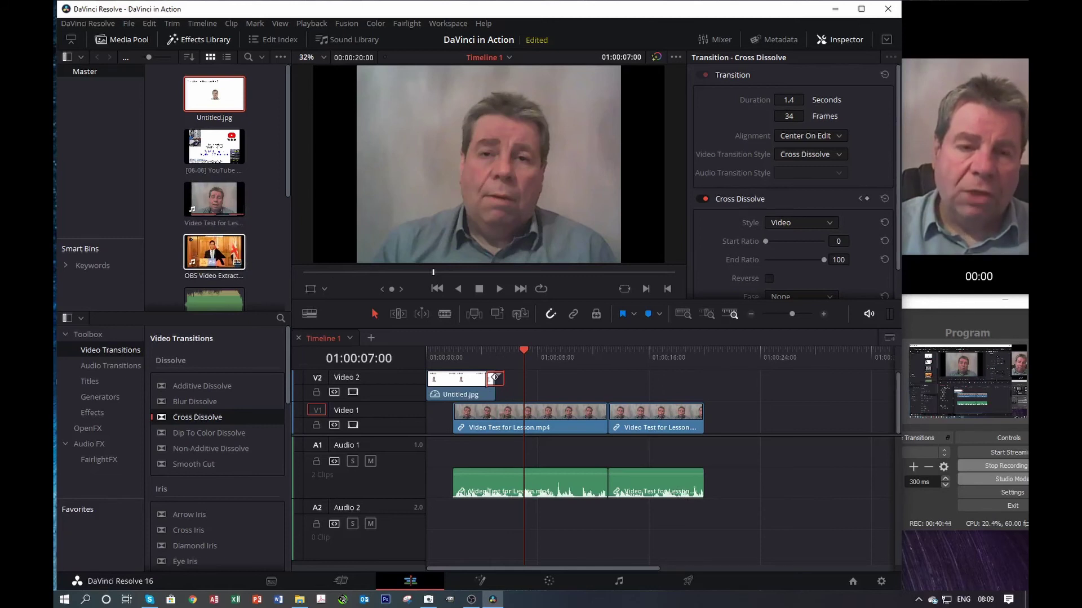
- Place OBS Video Extract.mp4 on Video 2 from about 01:00:18:13, overlapping the end of the second Video Test for Lesson clip
{"action": "left_click_drag", "start_coordinate": [214, 252], "coordinate": [750, 426]}
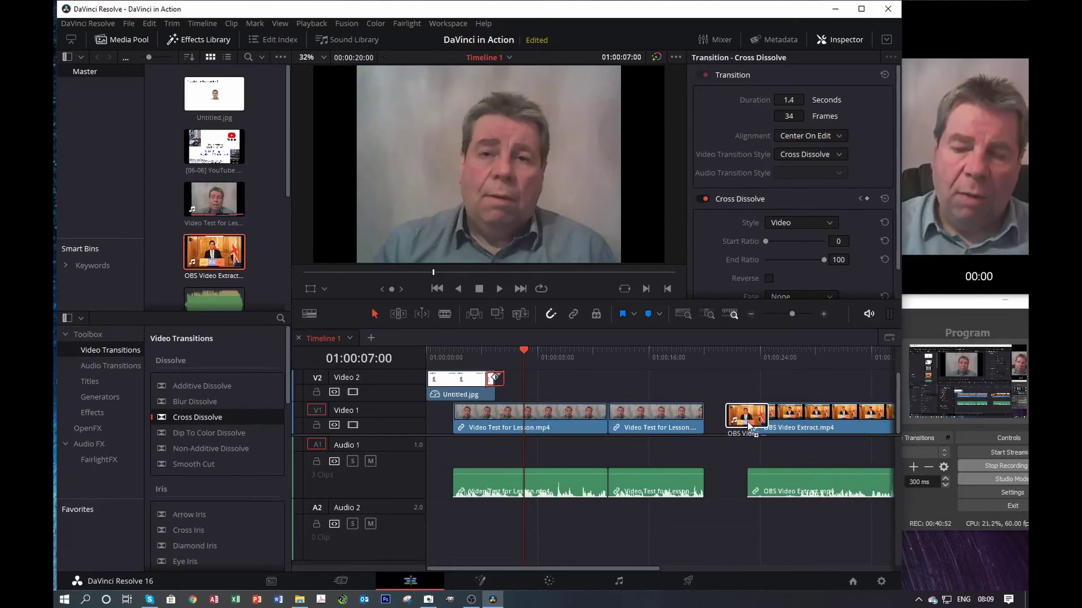
{"action": "left_click_drag", "start_coordinate": [750, 426], "coordinate": [749, 388]}
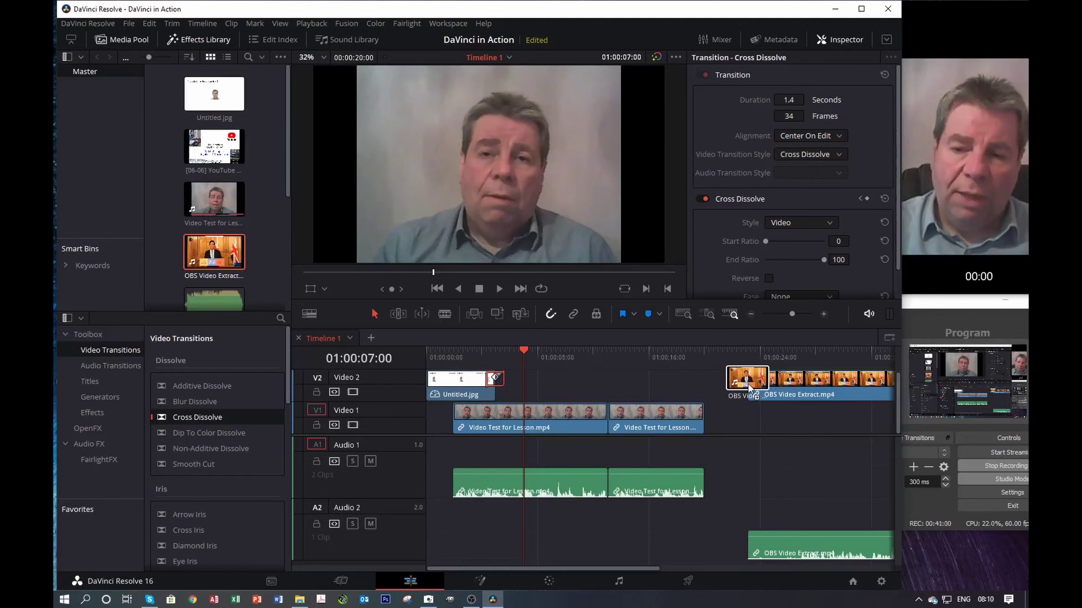
{"action": "left_click_drag", "start_coordinate": [749, 387], "coordinate": [686, 392]}
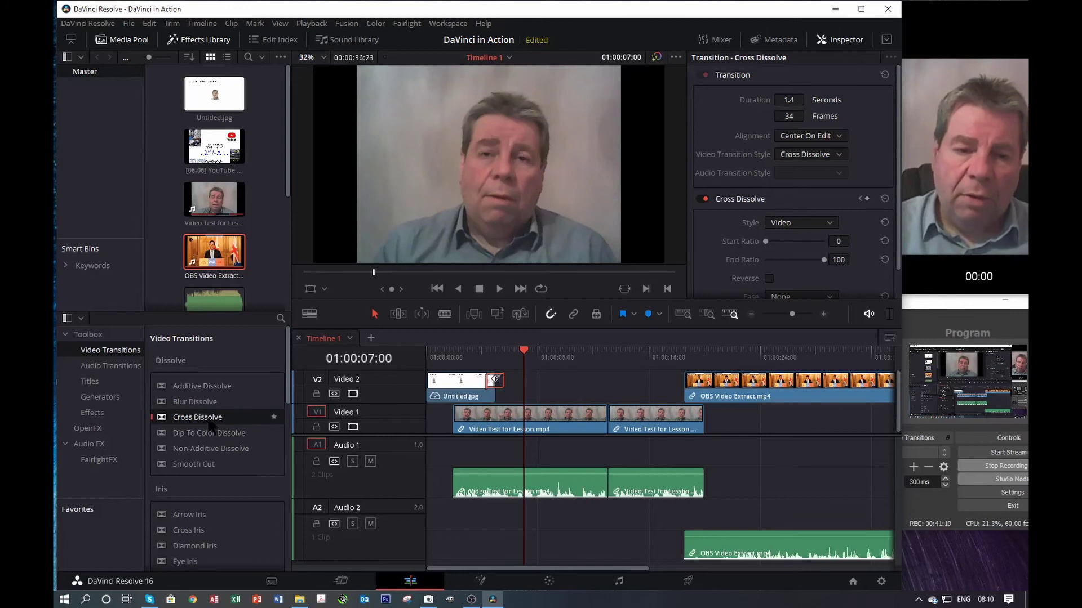
- Add a Cross Dissolve at the start of the OBS Video Extract clip on the Cut page, and shorten it to about 17 frames
{"action": "left_click_drag", "start_coordinate": [210, 425], "coordinate": [690, 390]}
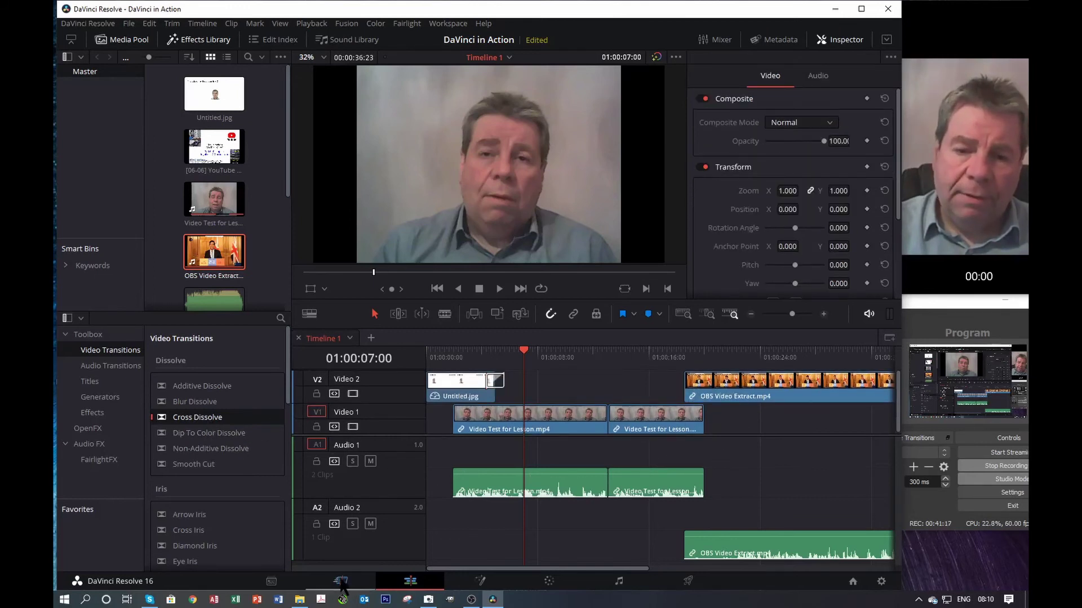
{"action": "left_click", "coordinate": [340, 581]}
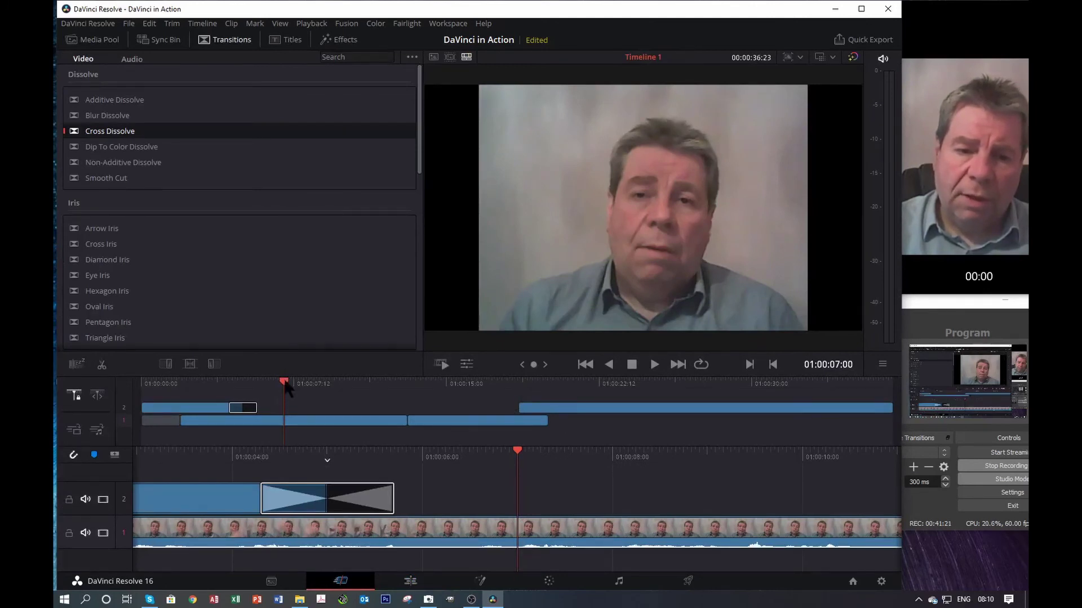
{"action": "left_click", "coordinate": [423, 385]}
{"action": "left_click", "coordinate": [511, 385]}
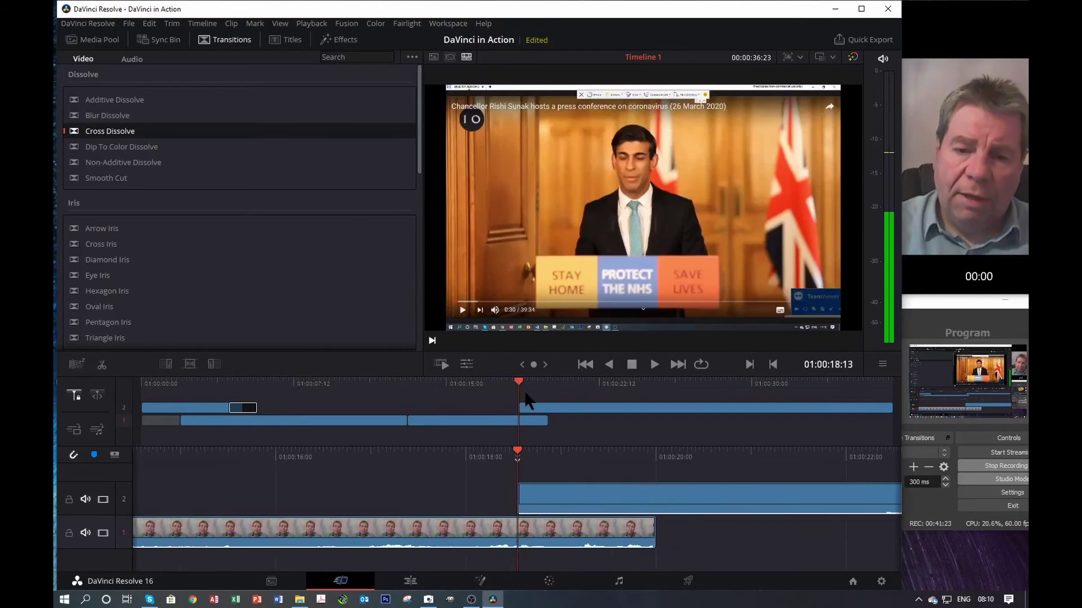
{"action": "left_click", "coordinate": [486, 388]}
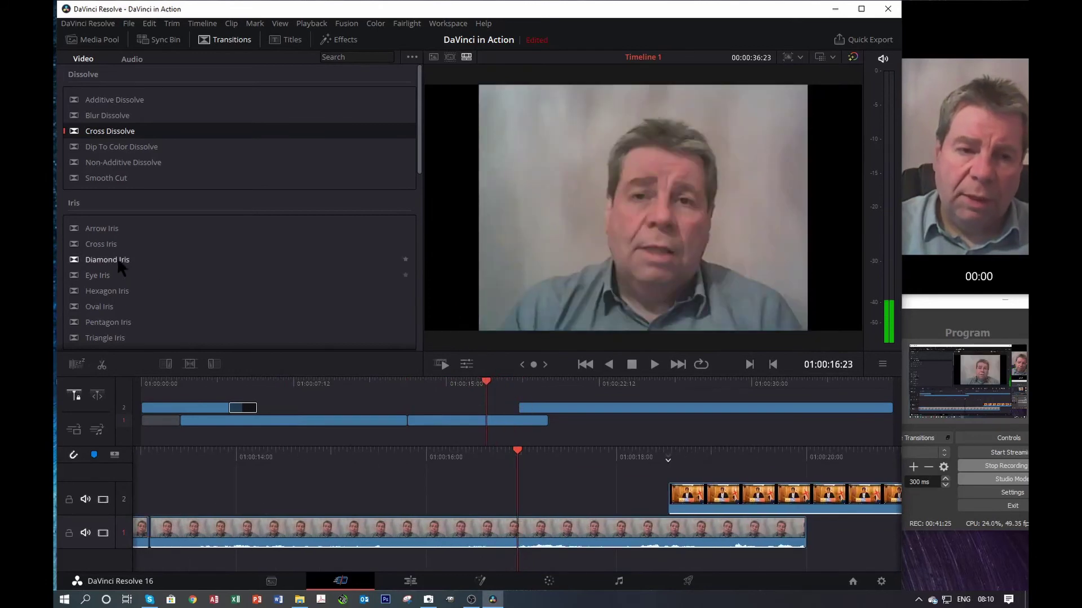
{"action": "left_click_drag", "start_coordinate": [113, 131], "coordinate": [690, 509]}
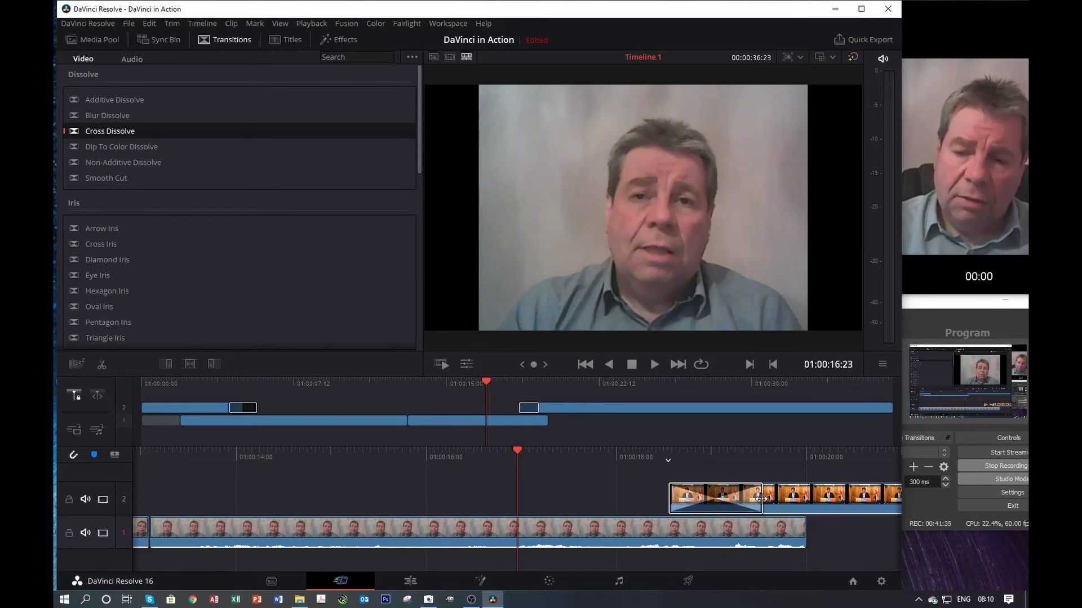
{"action": "left_click_drag", "start_coordinate": [759, 500], "coordinate": [734, 501]}
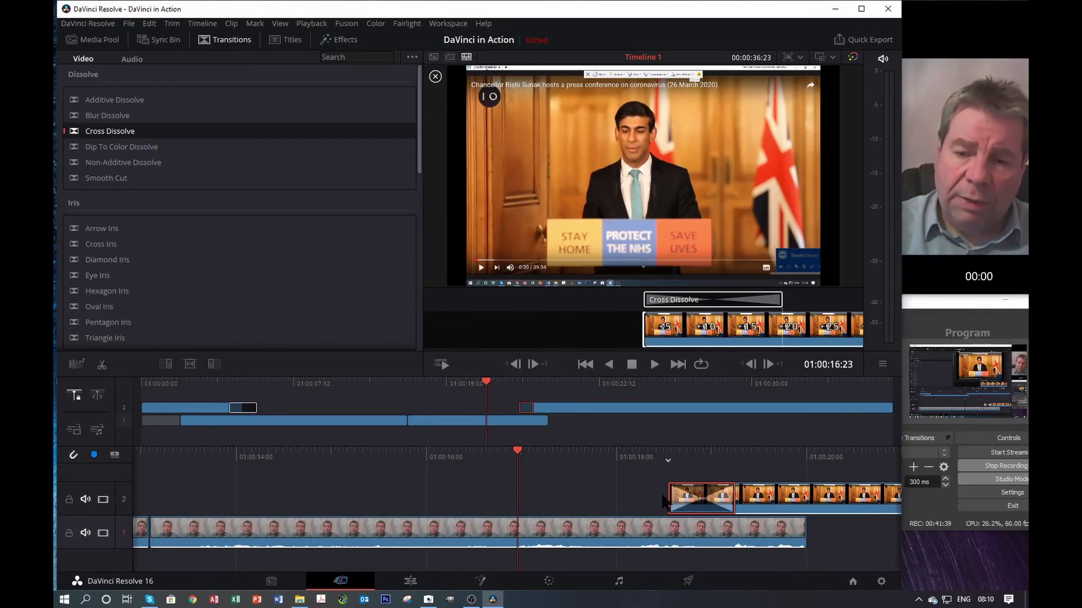
- Play through the Cross Dissolve into OBS Video Extract from about 01:00:17:08, and return to the Edit page at 01:00:17:06
{"action": "left_click", "coordinate": [489, 391]}
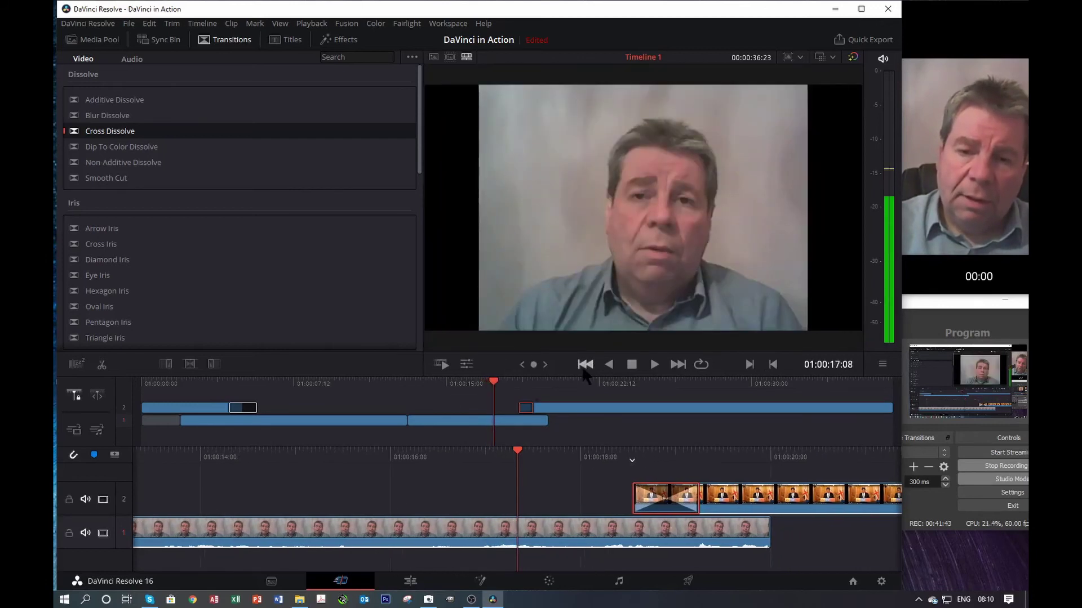
{"action": "left_click", "coordinate": [654, 365]}
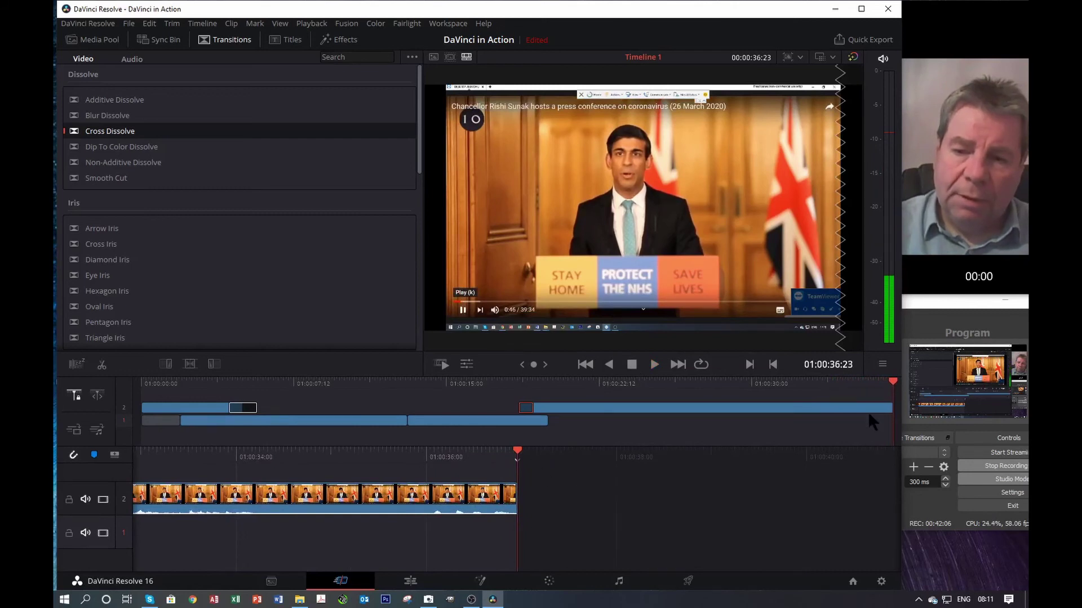
{"action": "left_click_drag", "start_coordinate": [872, 421], "coordinate": [493, 397]}
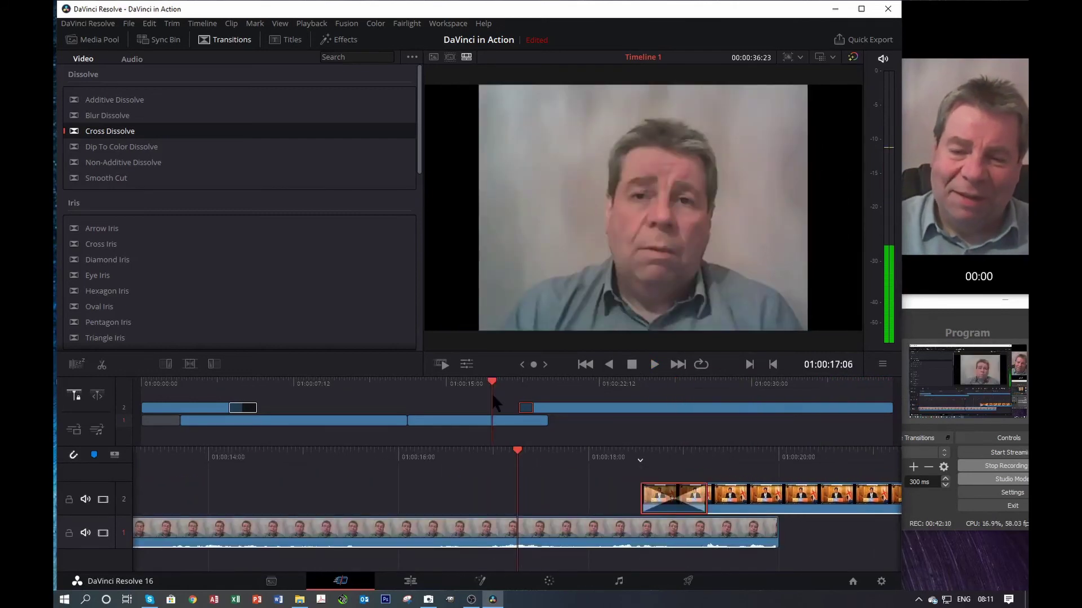
{"action": "left_click", "coordinate": [415, 585]}
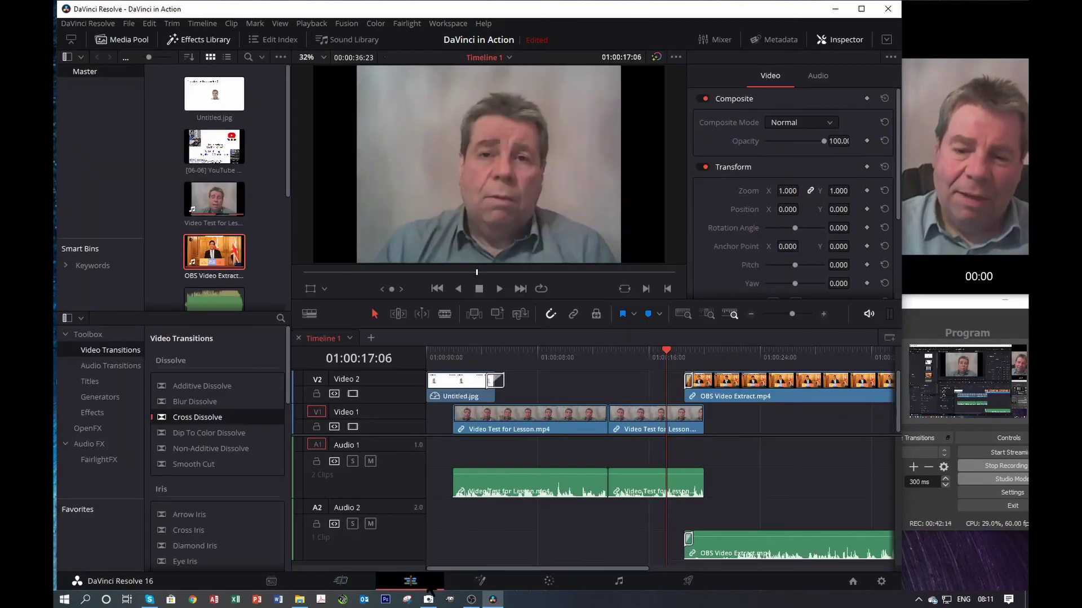
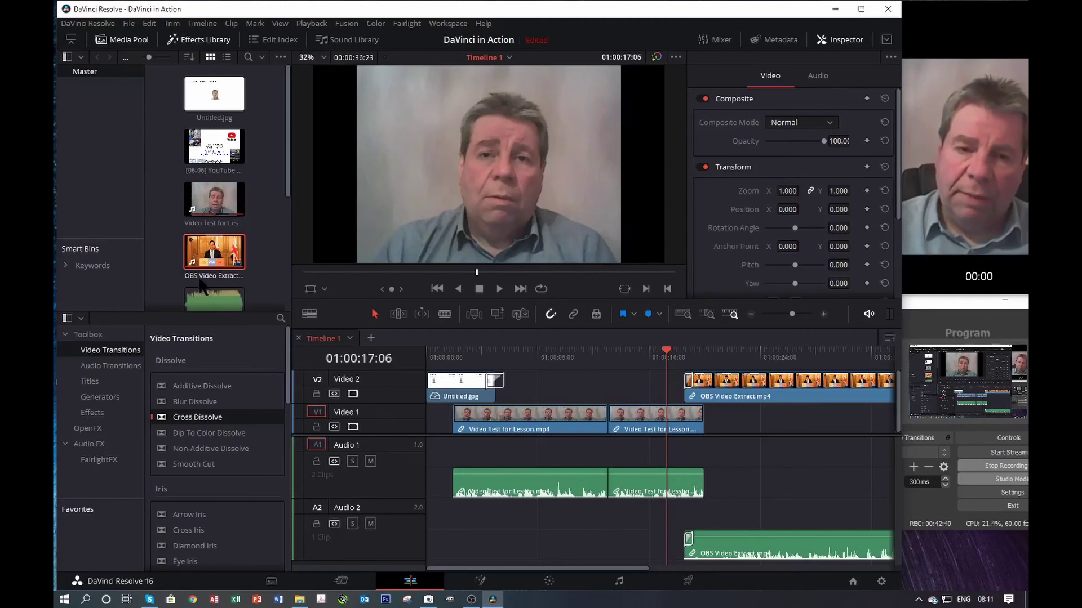
- Add Infiltration_Device.mp3 to a new Audio 3 track, starting at about 01:00:10, and return to the Edit page after a look at the Cut page
{"action": "left_click_drag", "start_coordinate": [219, 311], "coordinate": [583, 524]}
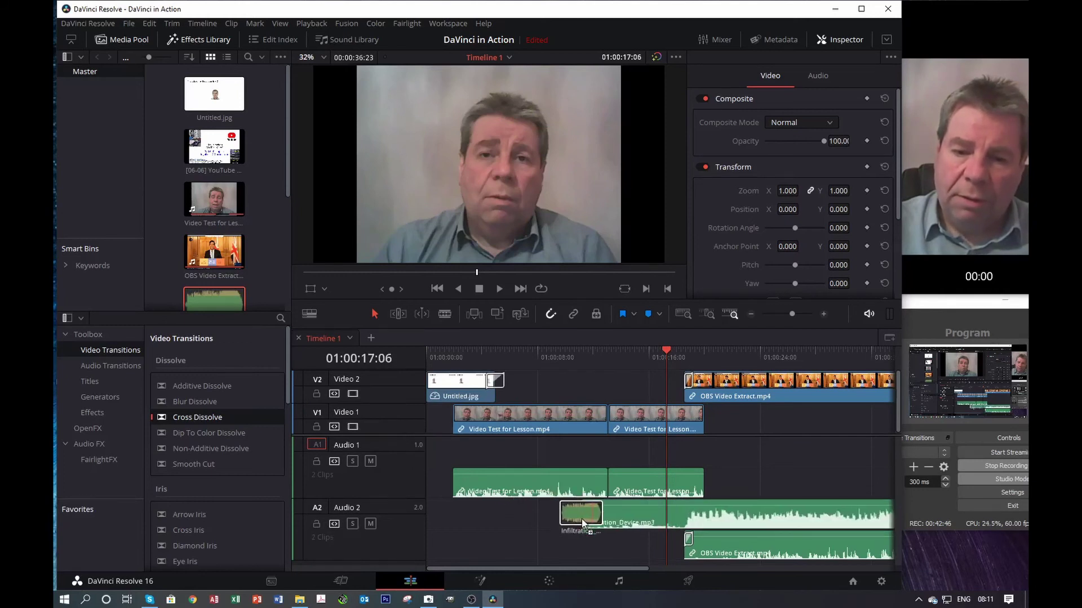
{"action": "left_click_drag", "start_coordinate": [583, 524], "coordinate": [573, 569]}
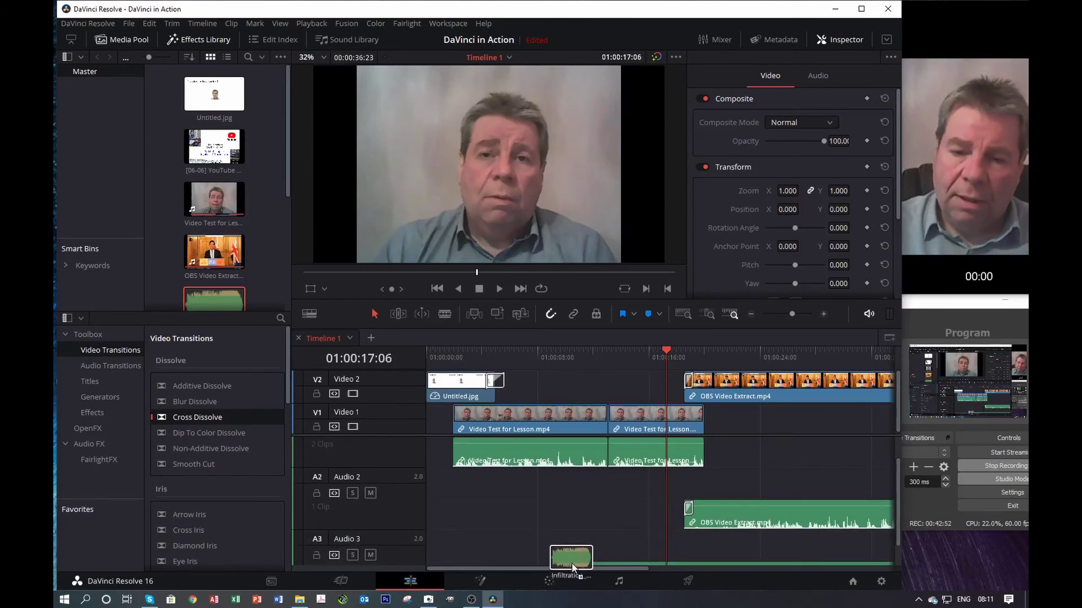
{"action": "left_click_drag", "start_coordinate": [573, 567], "coordinate": [573, 569]}
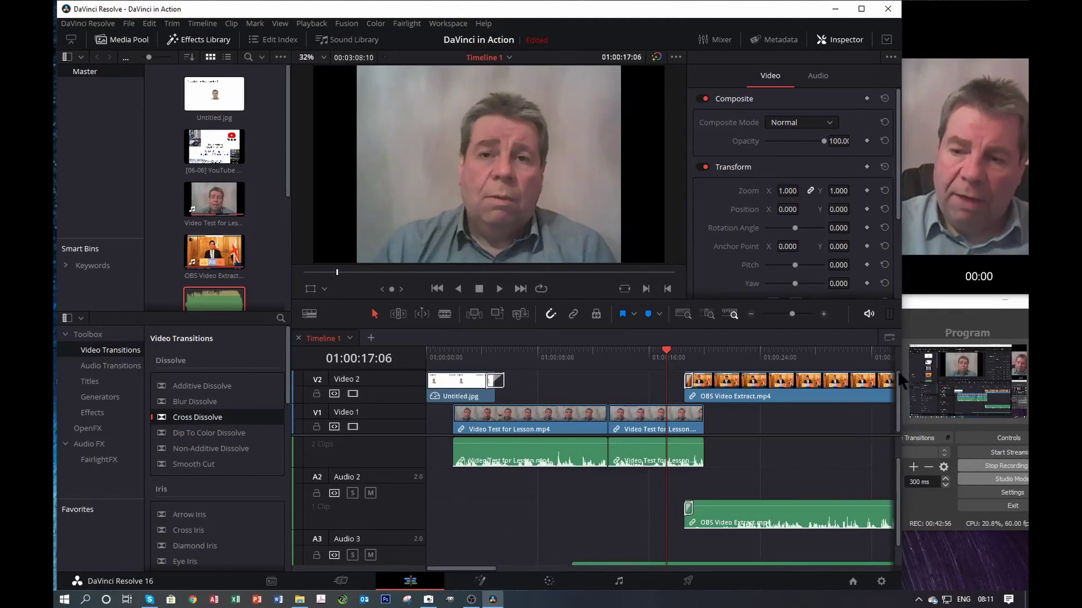
{"action": "left_click", "coordinate": [341, 582]}
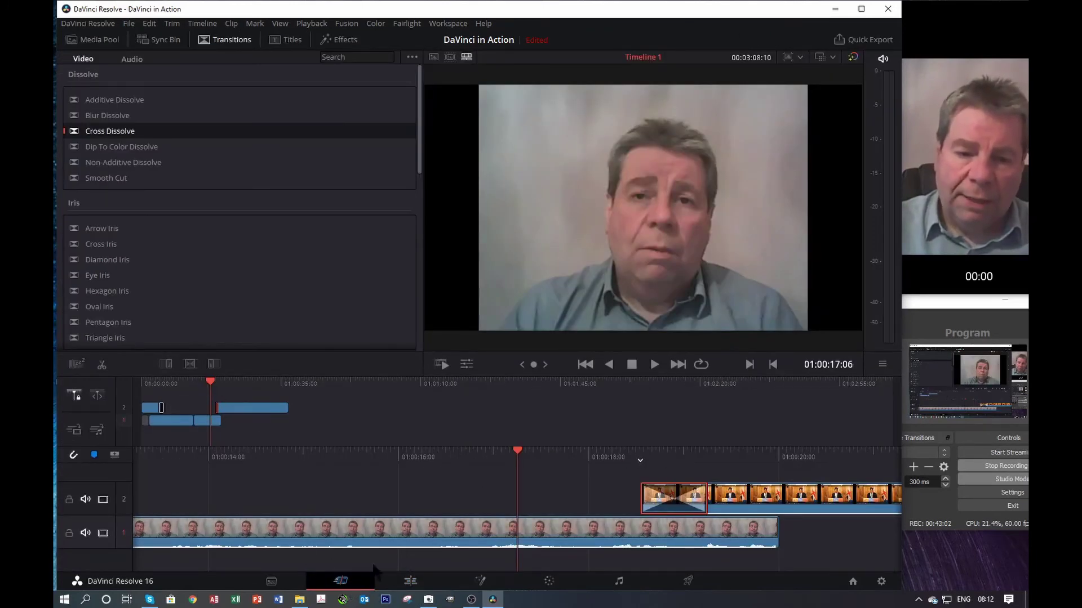
{"action": "left_click", "coordinate": [411, 580]}
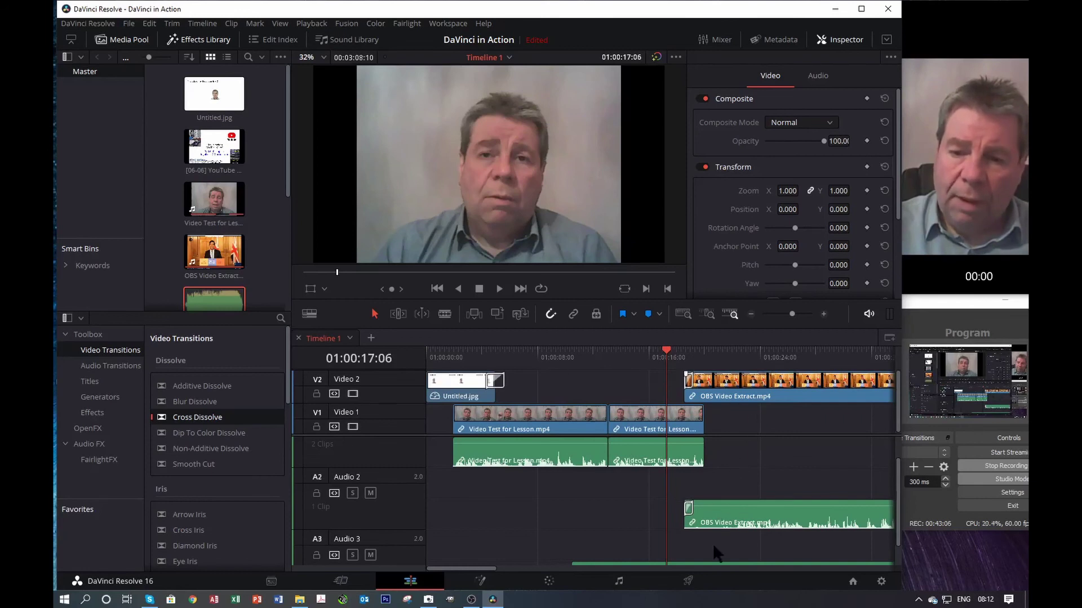
- Move the Infiltration_Device.mp3 clip on Audio 3 to the very start of the timeline
{"action": "left_click_drag", "start_coordinate": [898, 487], "coordinate": [897, 500]}
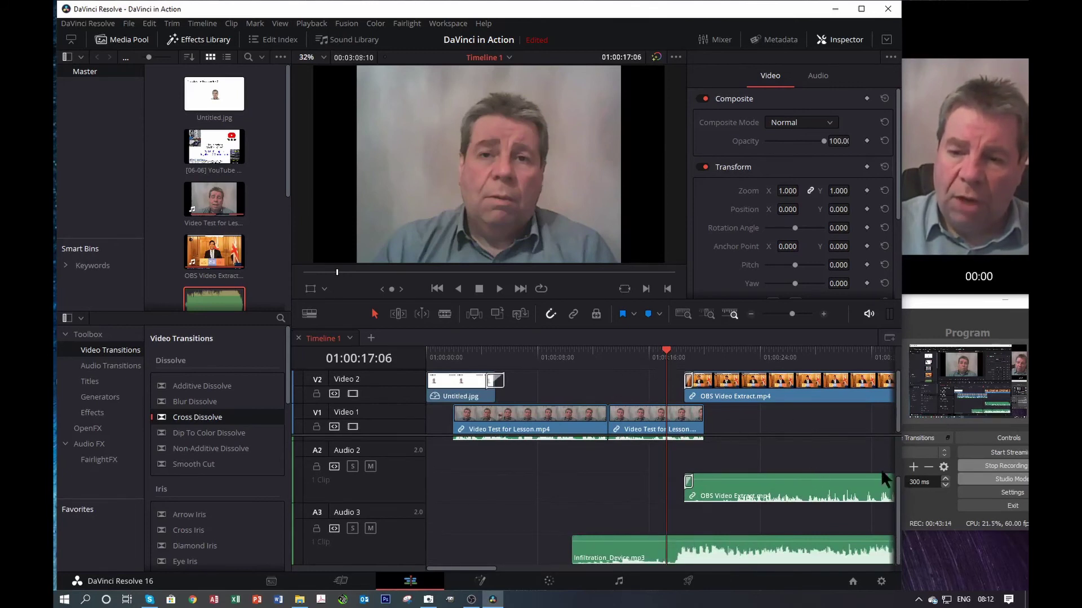
{"action": "left_click_drag", "start_coordinate": [897, 495], "coordinate": [898, 490]}
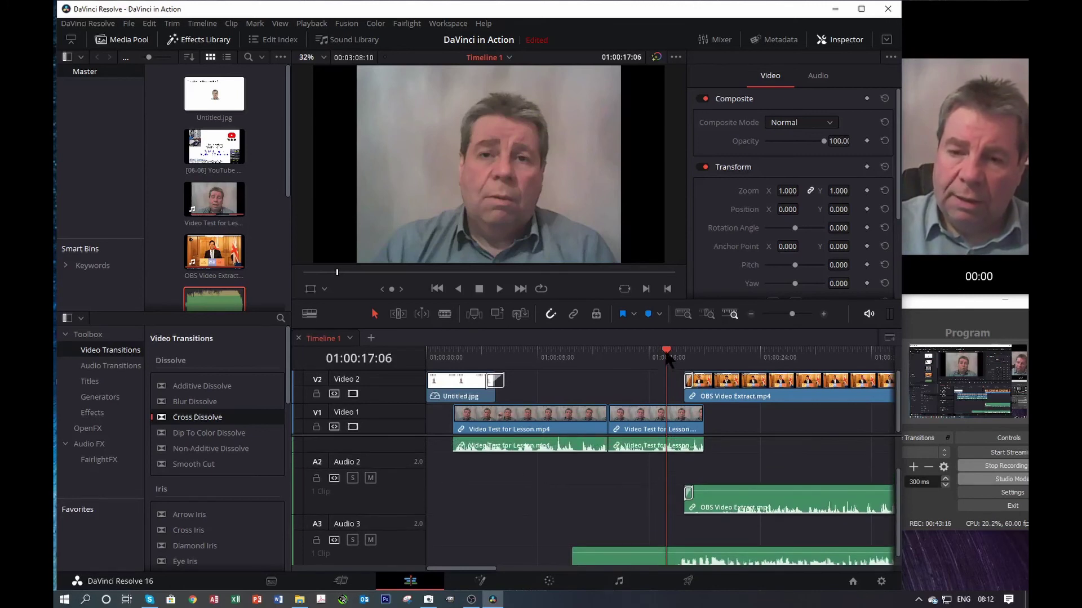
{"action": "left_click_drag", "start_coordinate": [668, 360], "coordinate": [613, 360]}
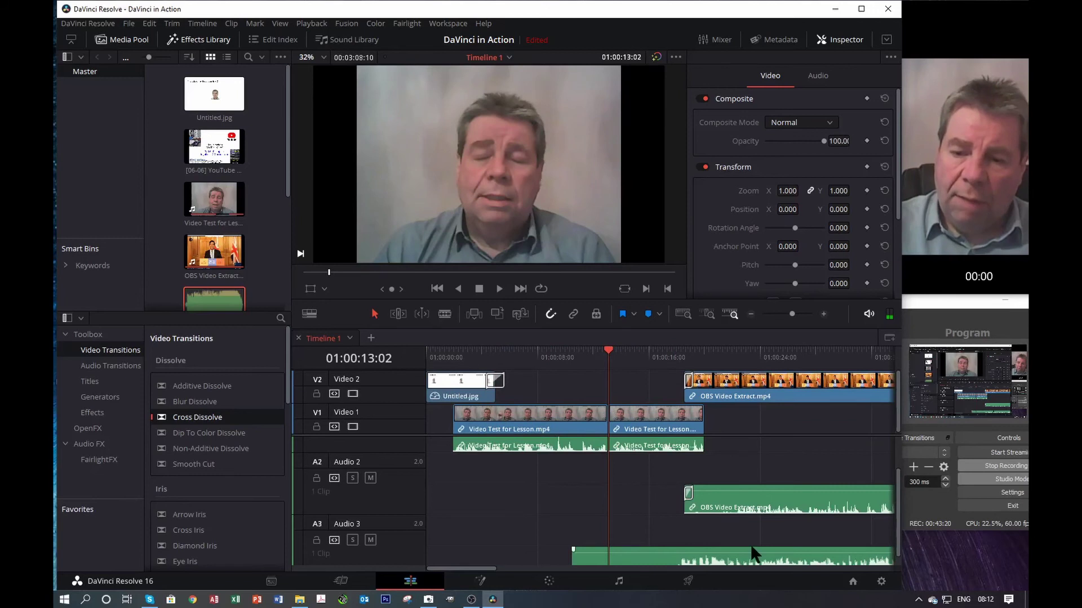
{"action": "left_click_drag", "start_coordinate": [765, 557], "coordinate": [620, 551]}
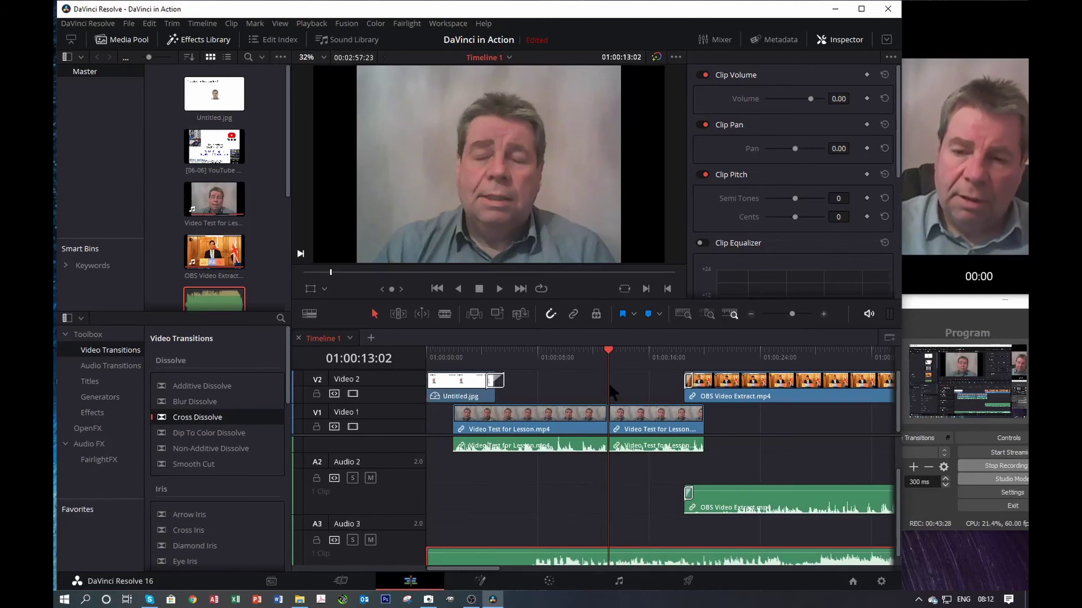
- Play the timeline with the background music from 01:00:00:00 on the Edit page, stopping at 01:00:10:13
{"action": "left_click", "coordinate": [356, 580]}
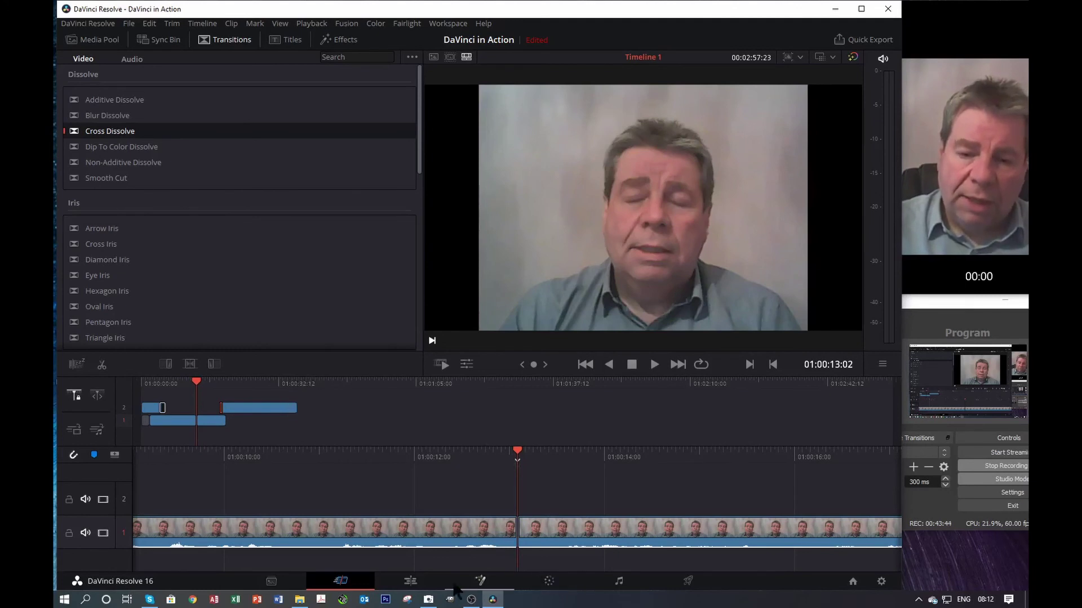
{"action": "left_click", "coordinate": [410, 582]}
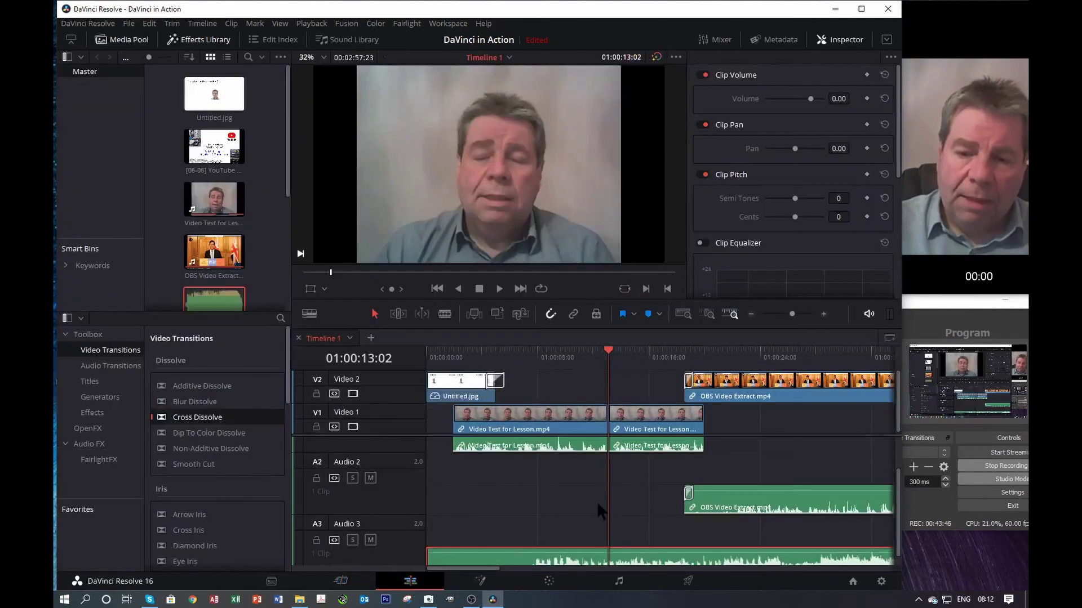
{"action": "left_click_drag", "start_coordinate": [610, 358], "coordinate": [427, 352]}
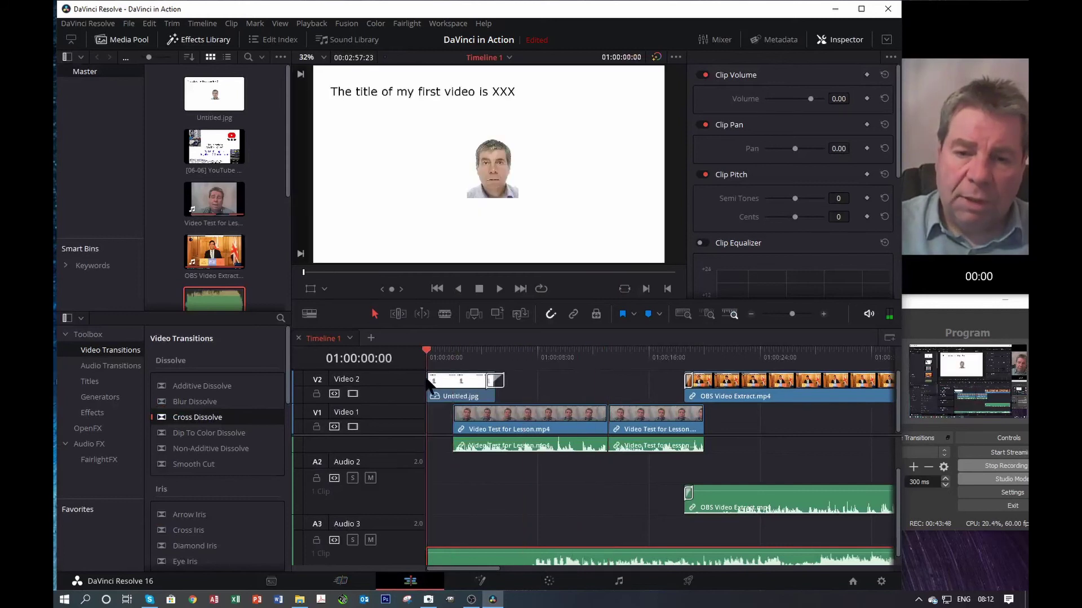
{"action": "left_click", "coordinate": [499, 290]}
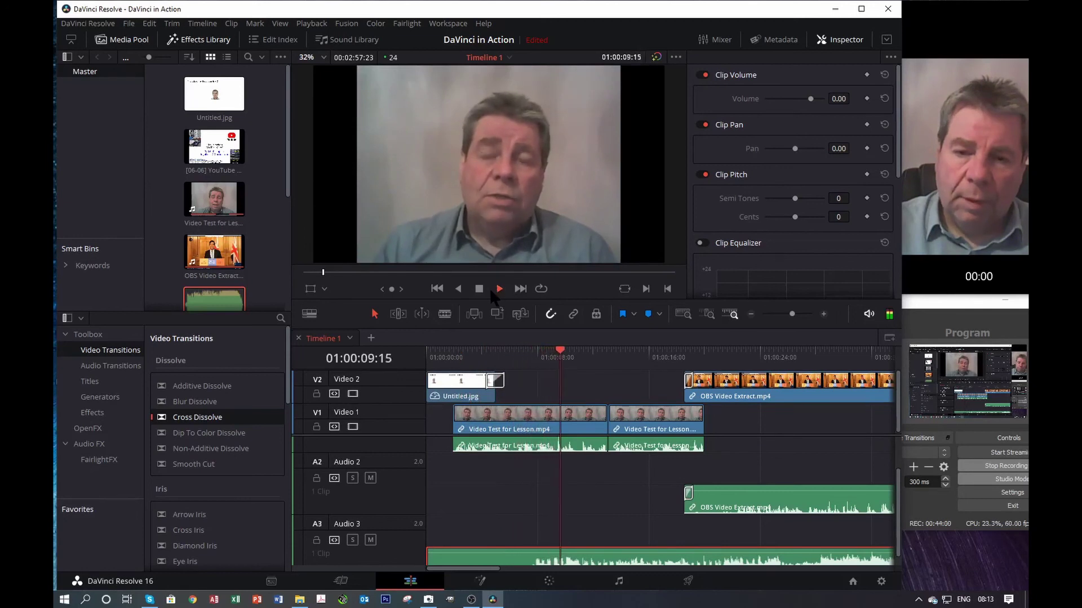
{"action": "left_click", "coordinate": [479, 289]}
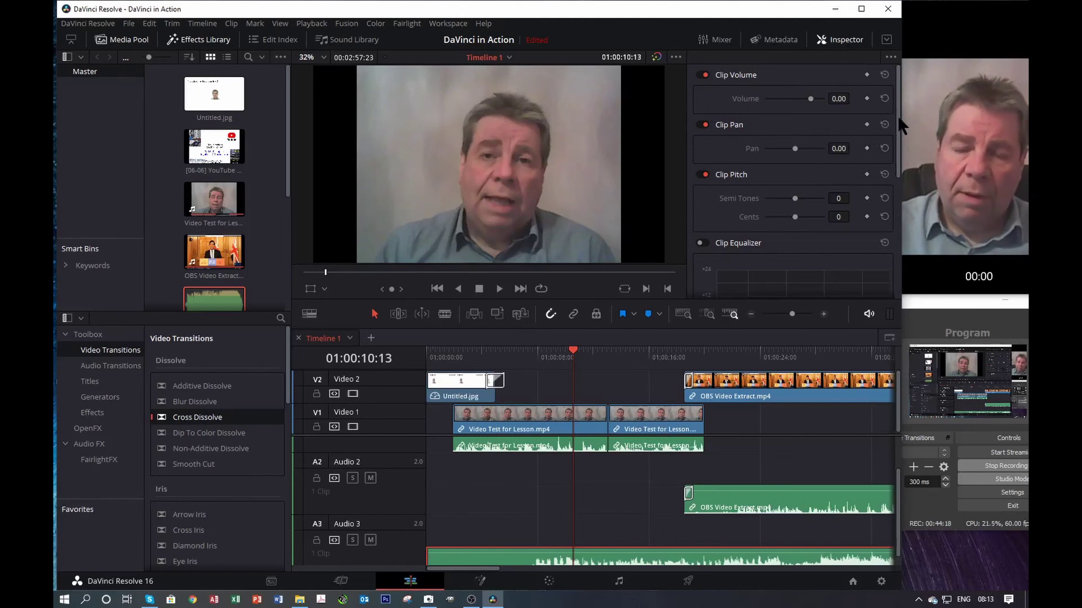
- Select the Infiltration_Device.mp3 clip on Audio 3 and lower its clip volume to -15.05
{"action": "left_click", "coordinate": [584, 422]}
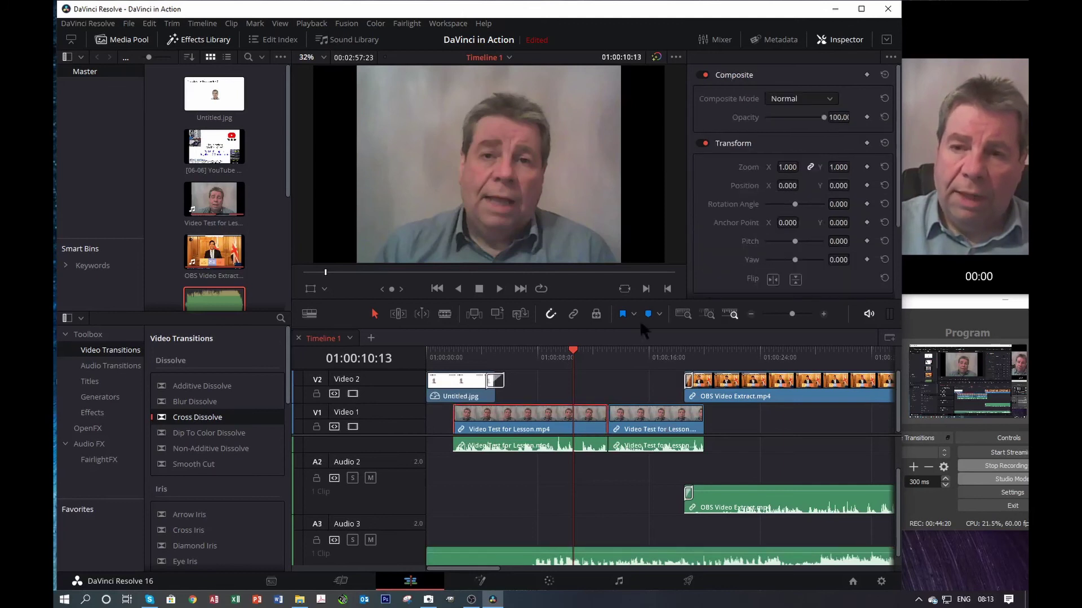
{"action": "left_click", "coordinate": [524, 555]}
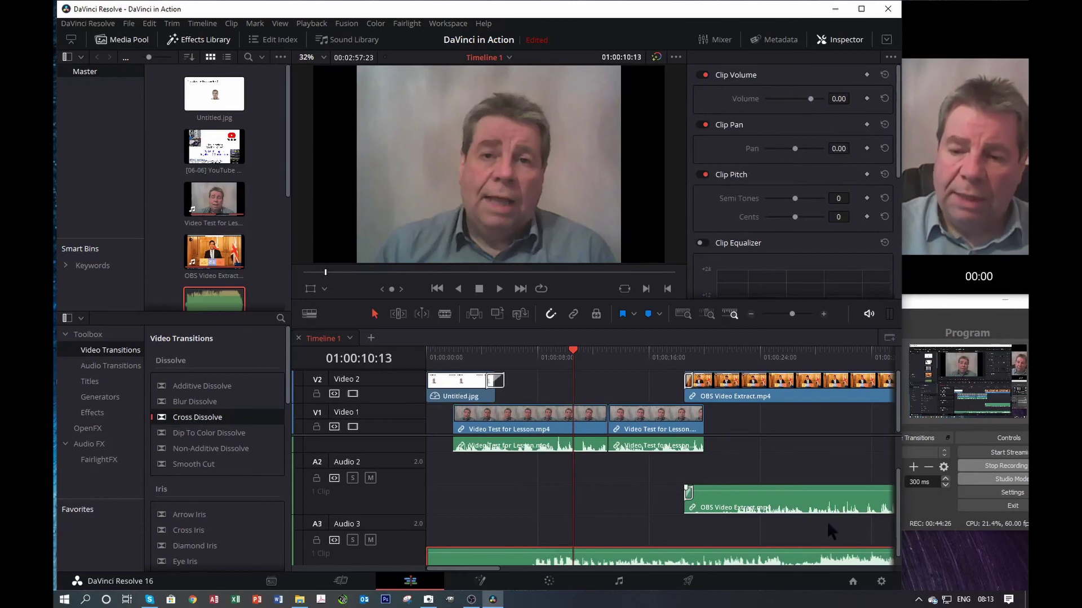
{"action": "scroll", "coordinate": [898, 541], "scroll_direction": "down", "scroll_amount": 1}
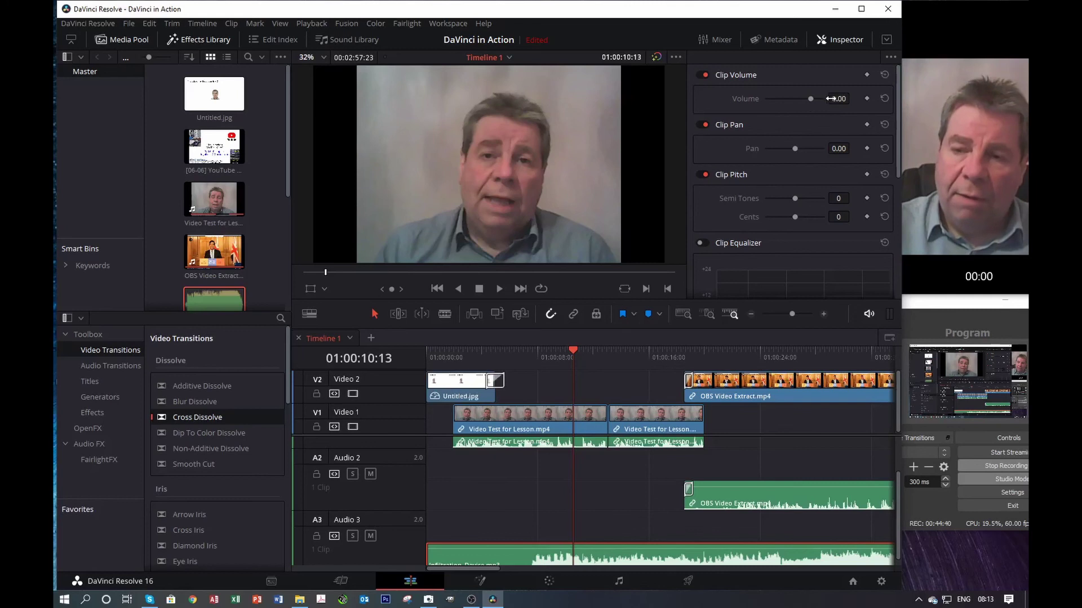
{"action": "left_click_drag", "start_coordinate": [811, 99], "coordinate": [808, 99]}
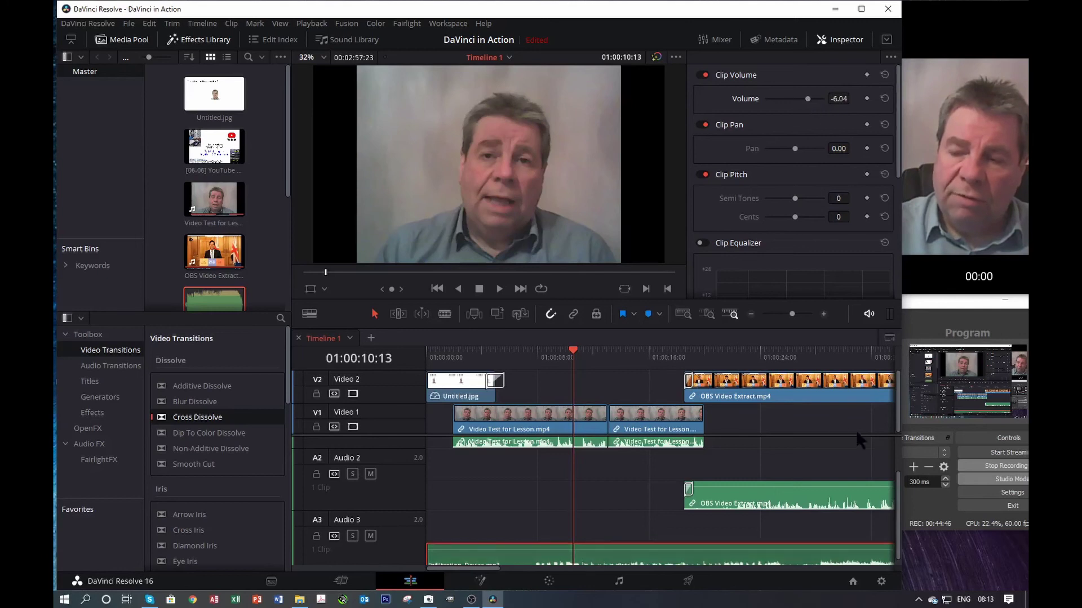
{"action": "scroll", "coordinate": [899, 535], "scroll_direction": "down", "scroll_amount": 1}
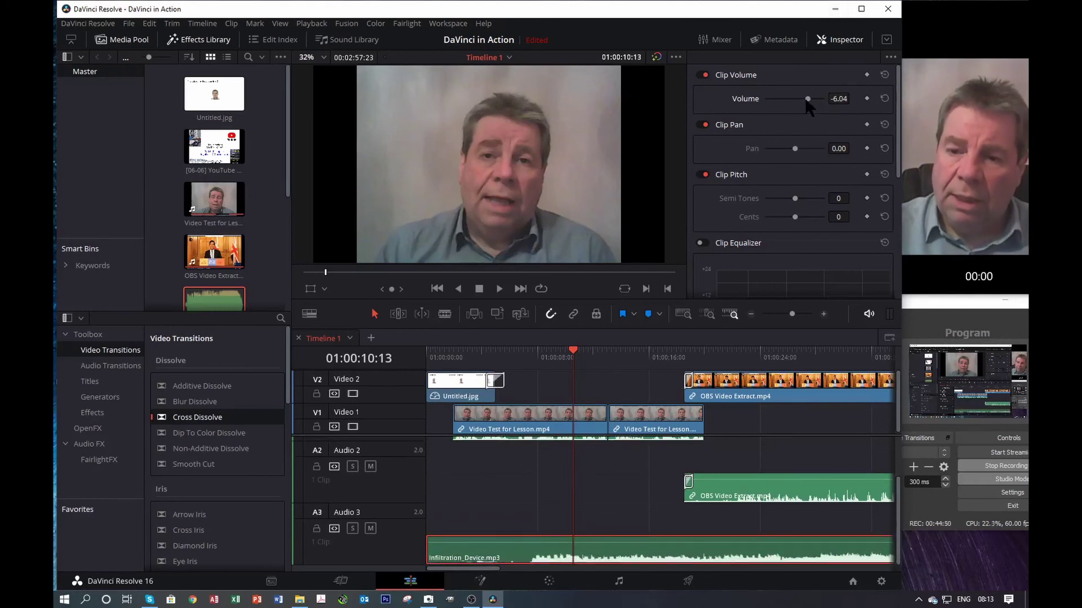
{"action": "left_click_drag", "start_coordinate": [808, 100], "coordinate": [804, 100]}
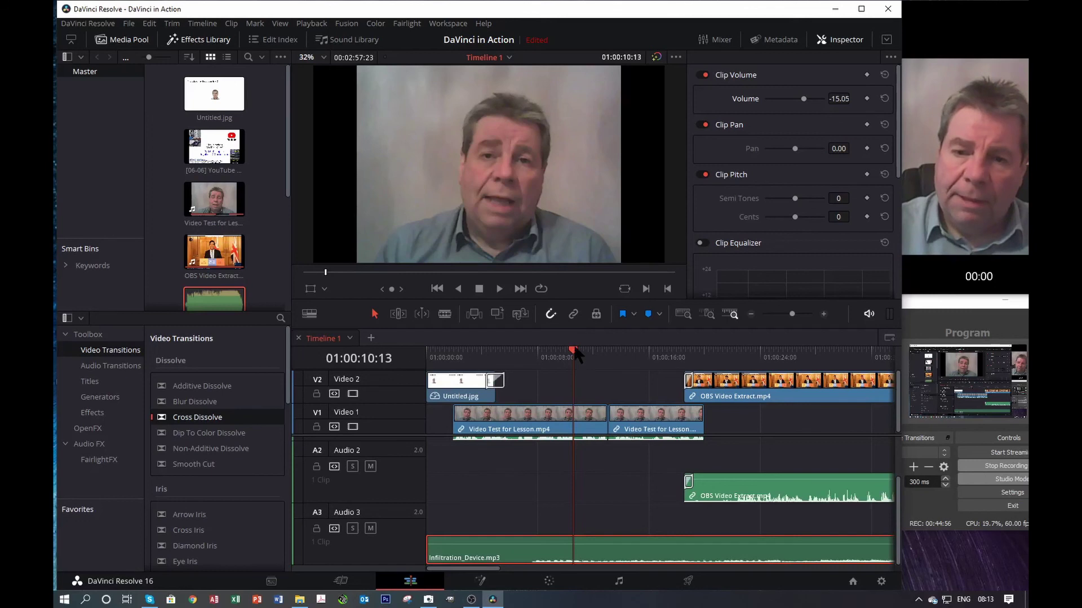
- Replay the timeline from 01:00:00:00 to judge the music level, stopping at 01:00:11:07
{"action": "left_click_drag", "start_coordinate": [574, 354], "coordinate": [429, 396]}
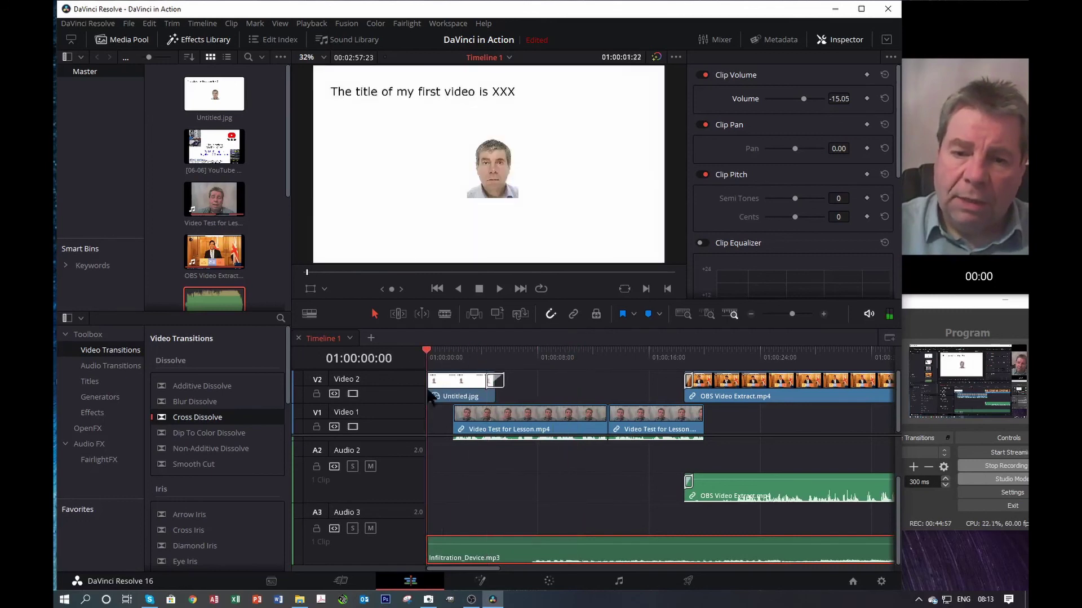
{"action": "left_click", "coordinate": [499, 289]}
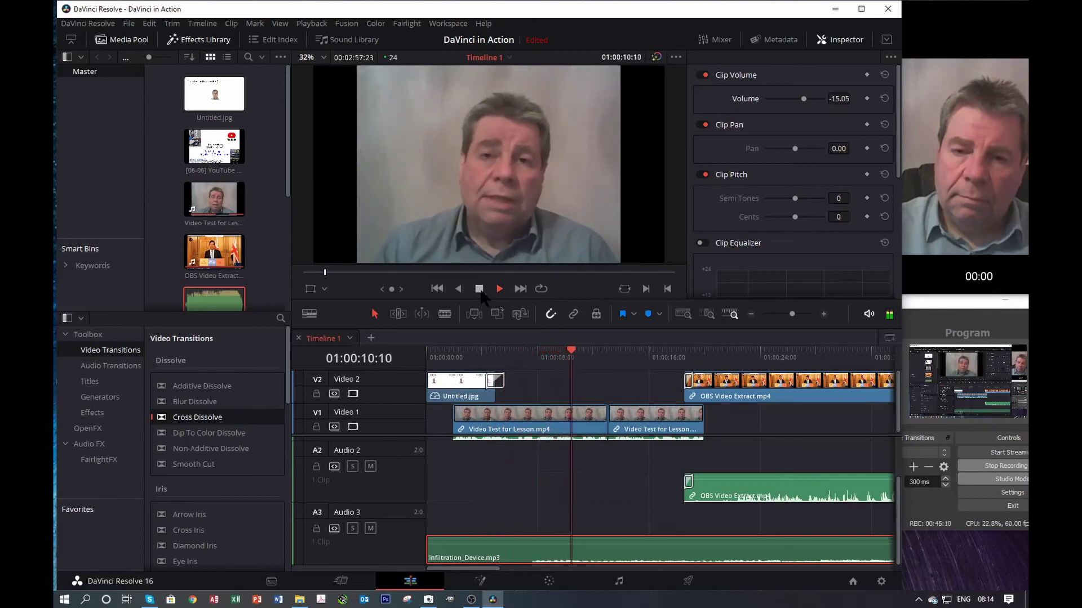
{"action": "left_click", "coordinate": [480, 290]}
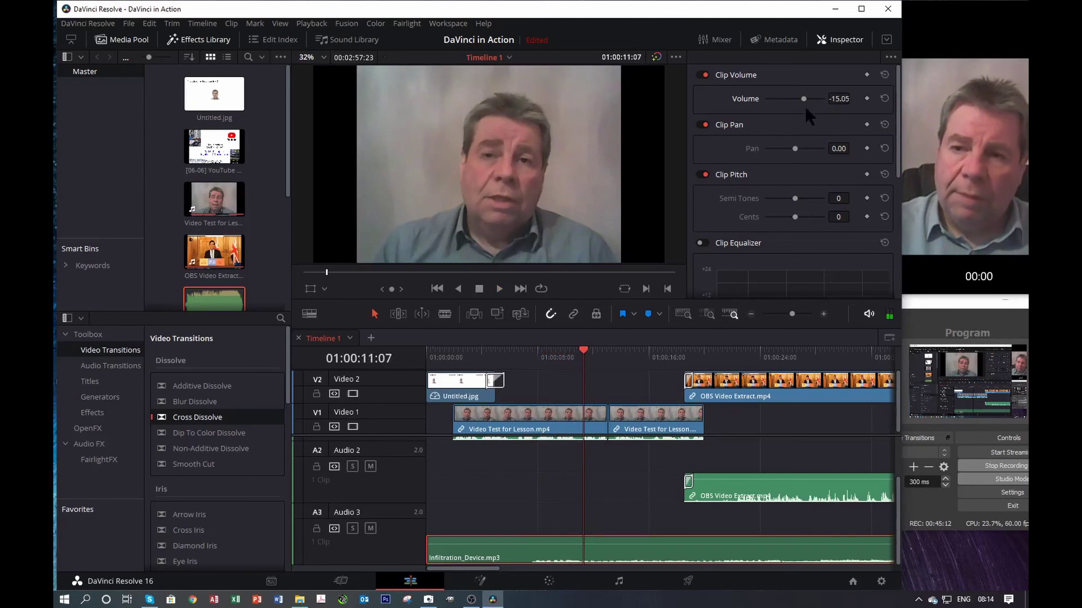
- Lower the Infiltration_Device.mp3 clip volume to -20.20 and check the balance by playing from 01:00:01:22 to 01:00:18:18
{"action": "left_click_drag", "start_coordinate": [805, 103], "coordinate": [801, 102]}
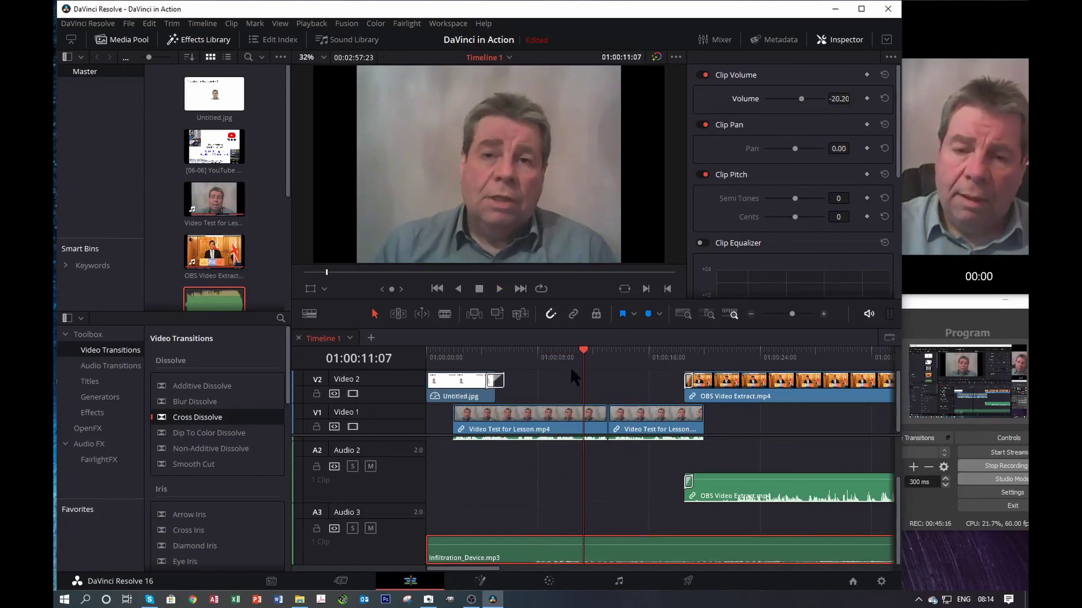
{"action": "left_click", "coordinate": [485, 354]}
{"action": "left_click", "coordinate": [454, 360]}
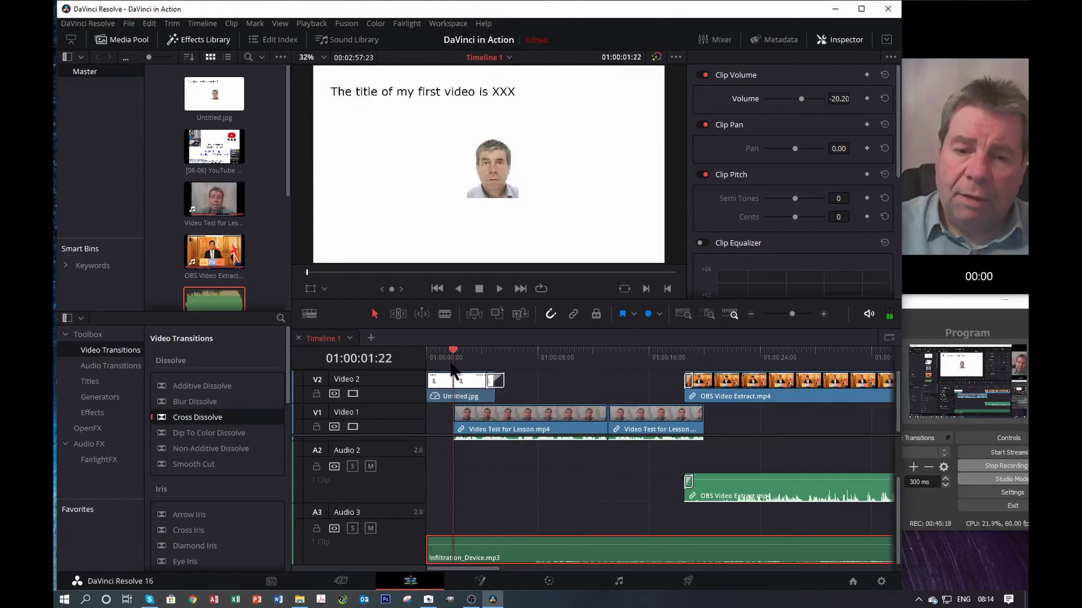
{"action": "left_click", "coordinate": [499, 289]}
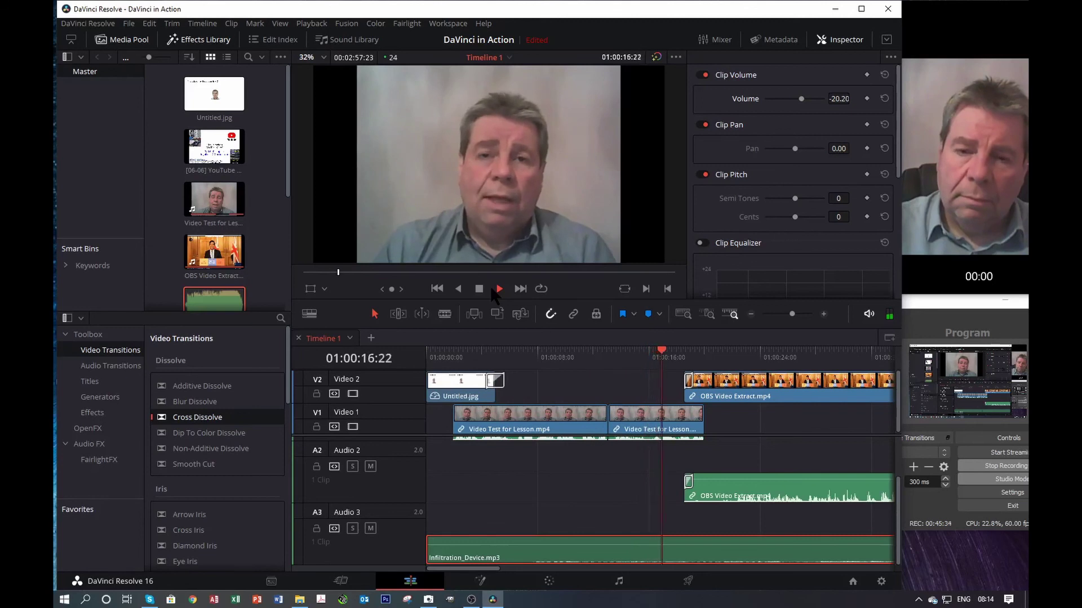
{"action": "left_click", "coordinate": [478, 290]}
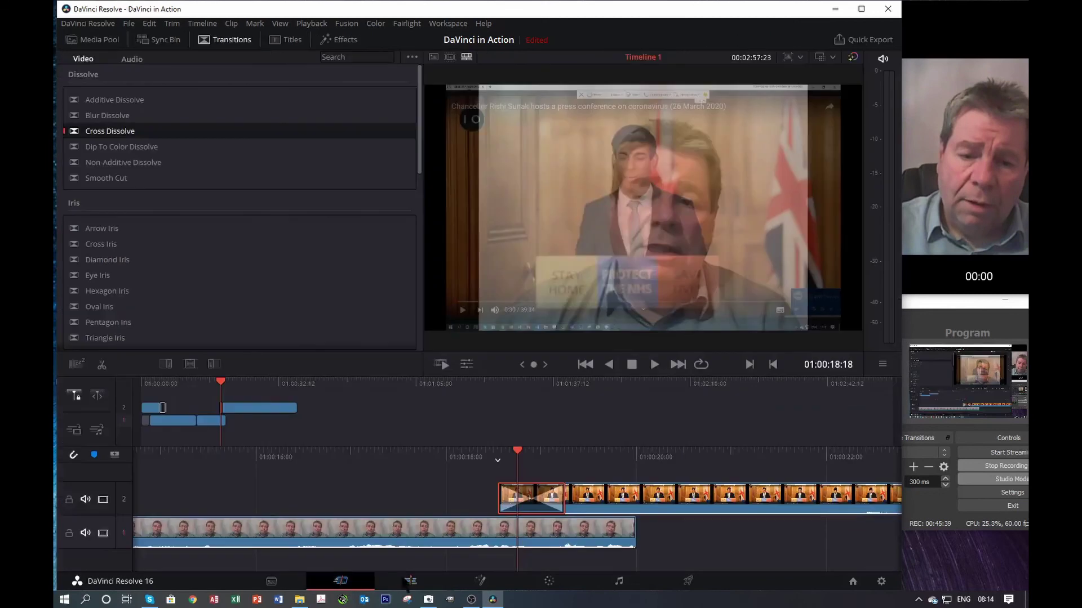
- Check where OBS Video Extract ends and trim the end of Infiltration_Device.mp3 to 01:00:40:05, just past the last video clip
{"action": "left_click", "coordinate": [341, 581]}
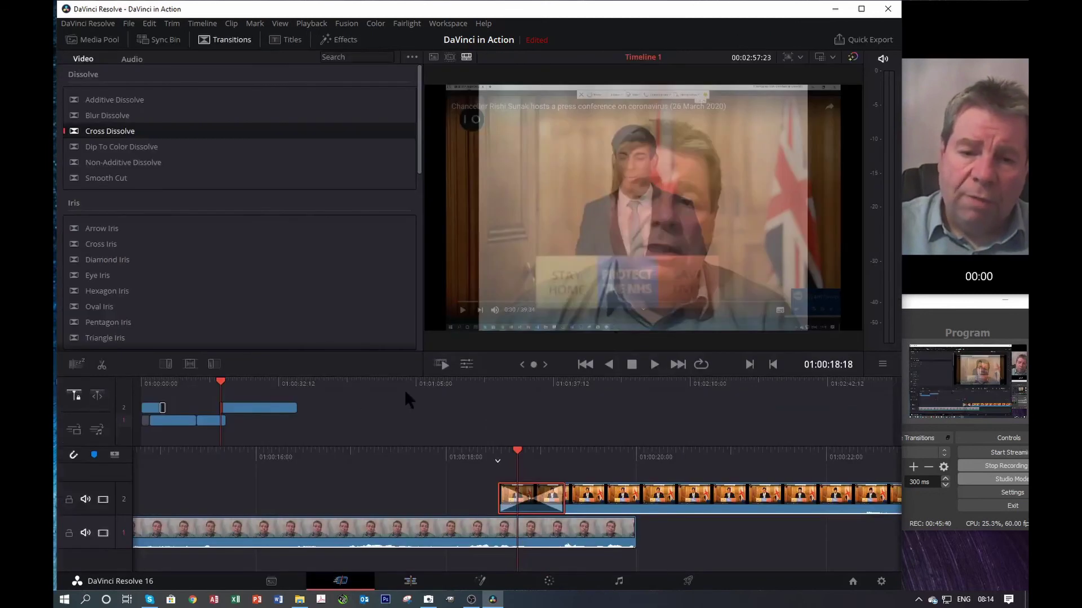
{"action": "left_click_drag", "start_coordinate": [224, 383], "coordinate": [297, 398]}
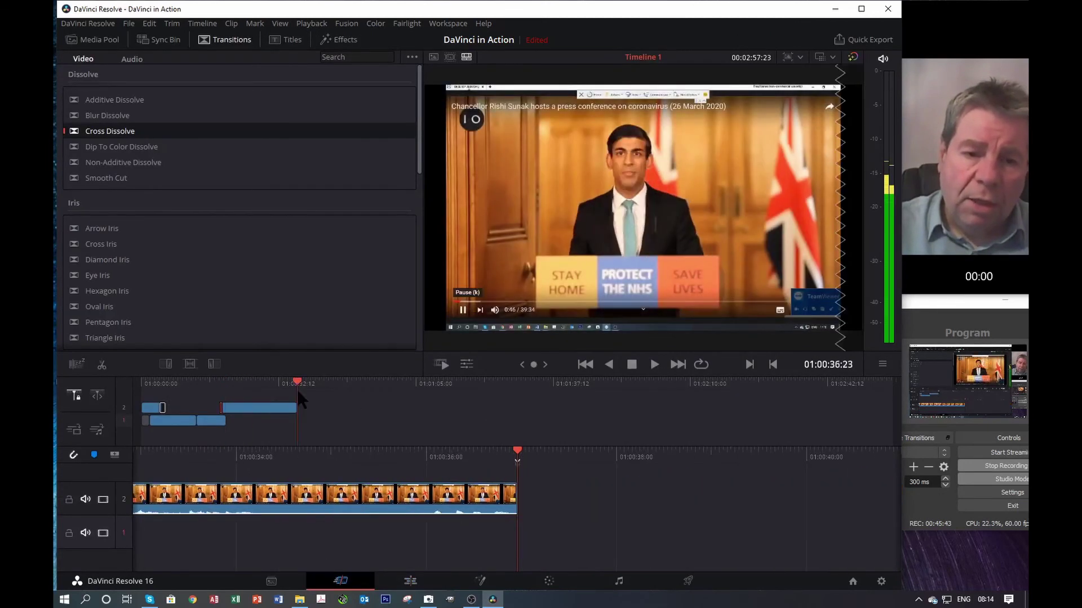
{"action": "left_click", "coordinate": [410, 581]}
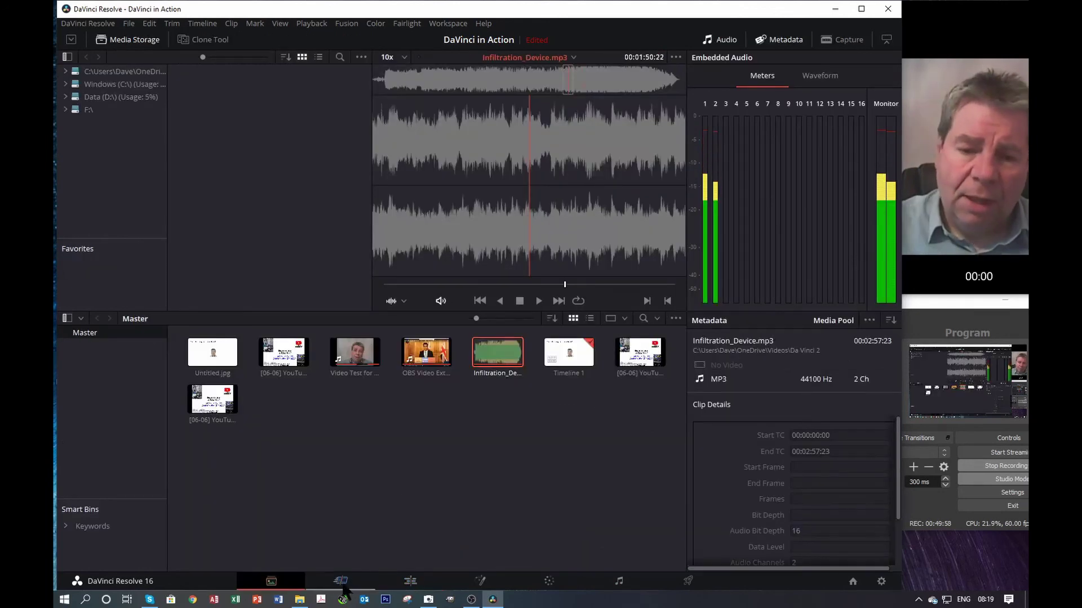
{"action": "left_click", "coordinate": [411, 583]}
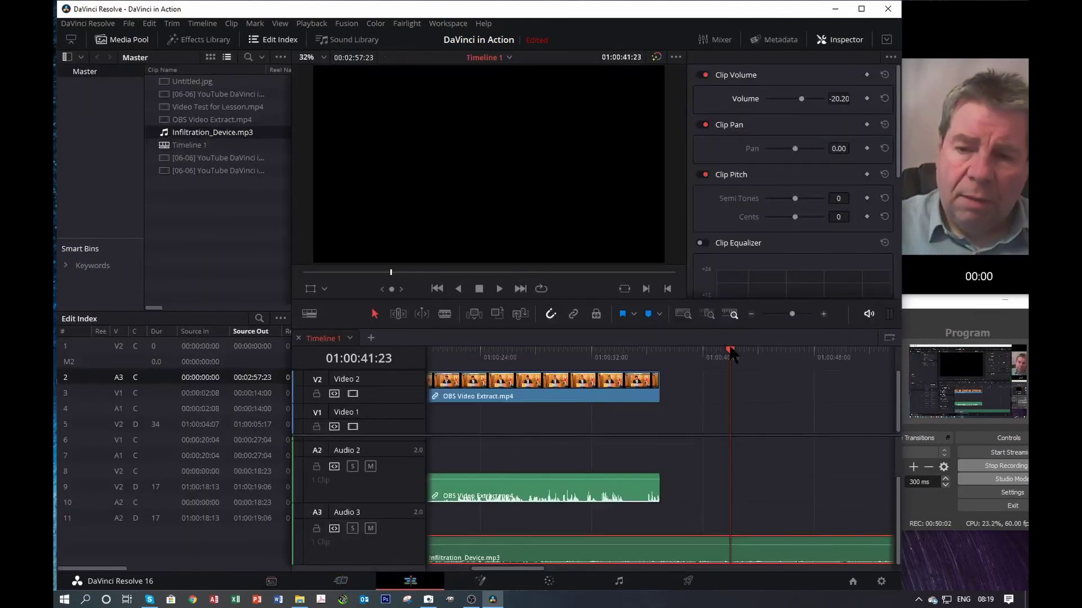
{"action": "left_click_drag", "start_coordinate": [730, 354], "coordinate": [611, 412]}
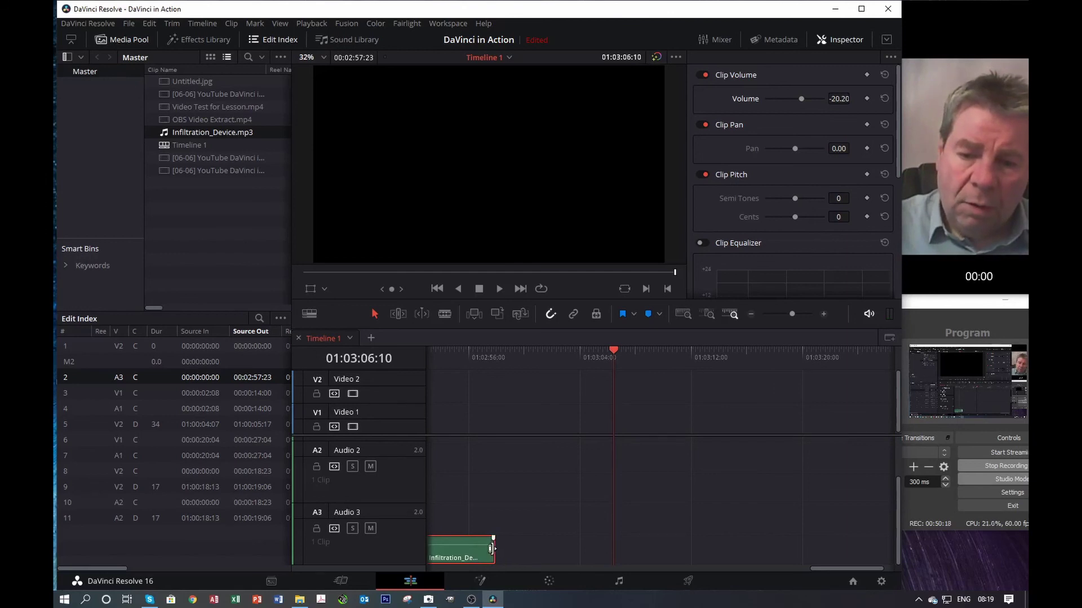
{"action": "left_click_drag", "start_coordinate": [492, 548], "coordinate": [644, 552]}
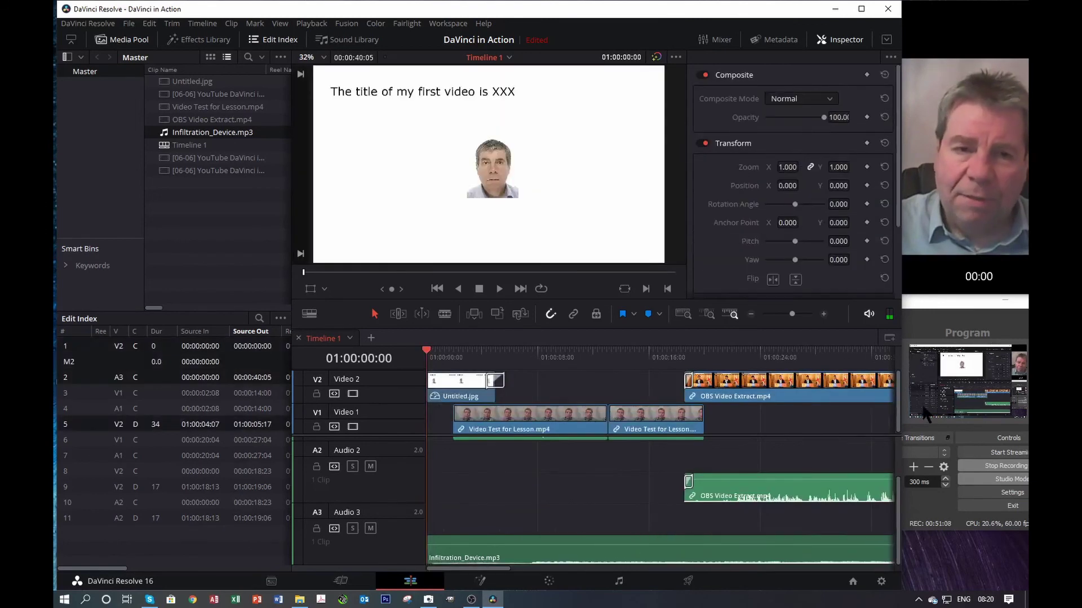
- Set up a YouTube 1080p render of the timeline with the filename Video Test Project
{"action": "left_click", "coordinate": [345, 43]}
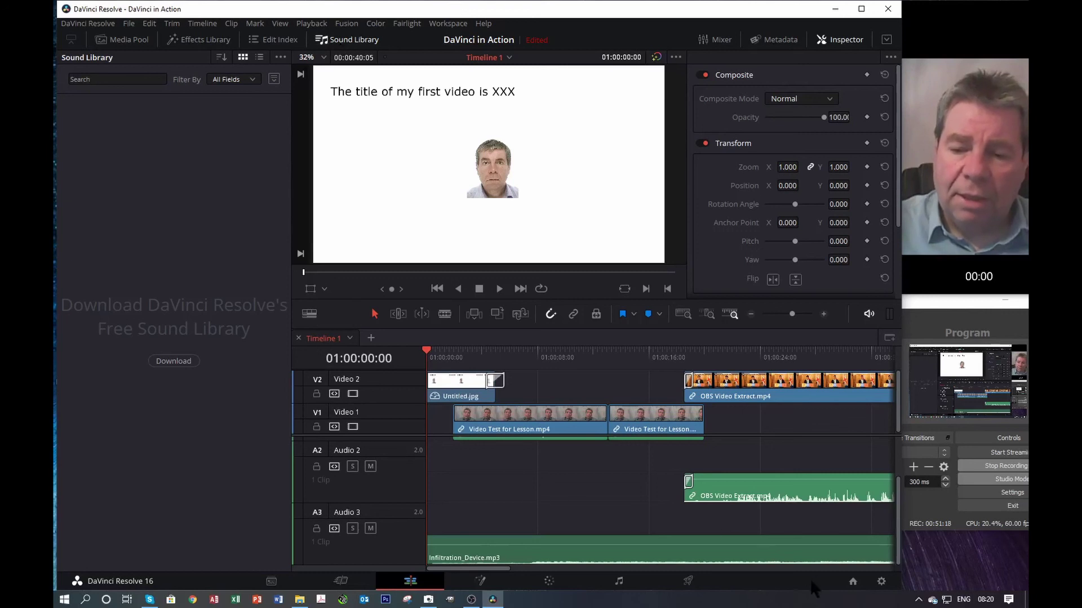
{"action": "left_click", "coordinate": [687, 585]}
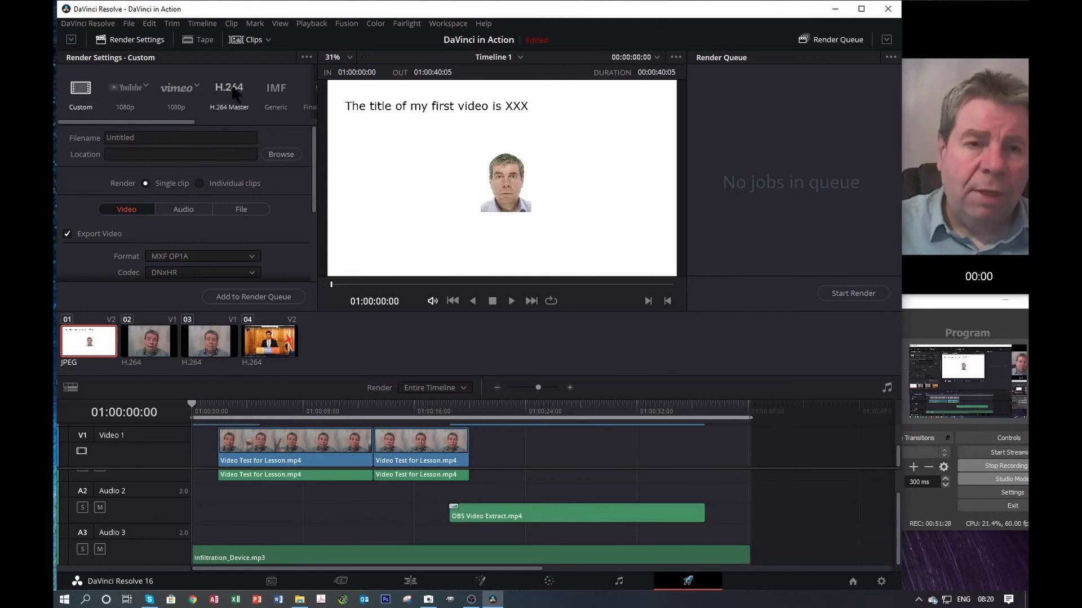
{"action": "left_click", "coordinate": [127, 90]}
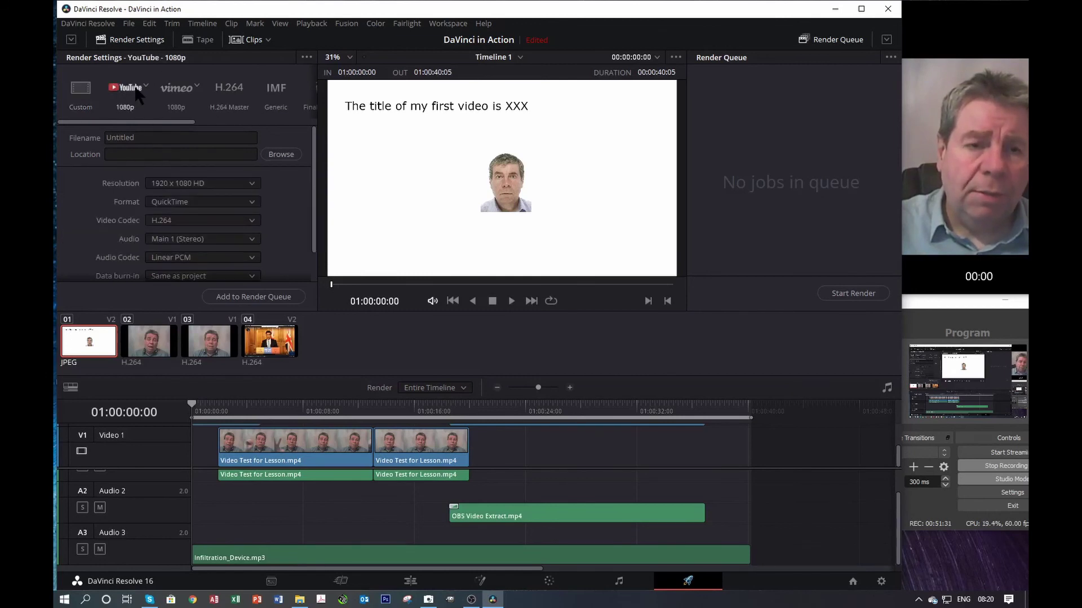
{"action": "double_click", "coordinate": [145, 140]}
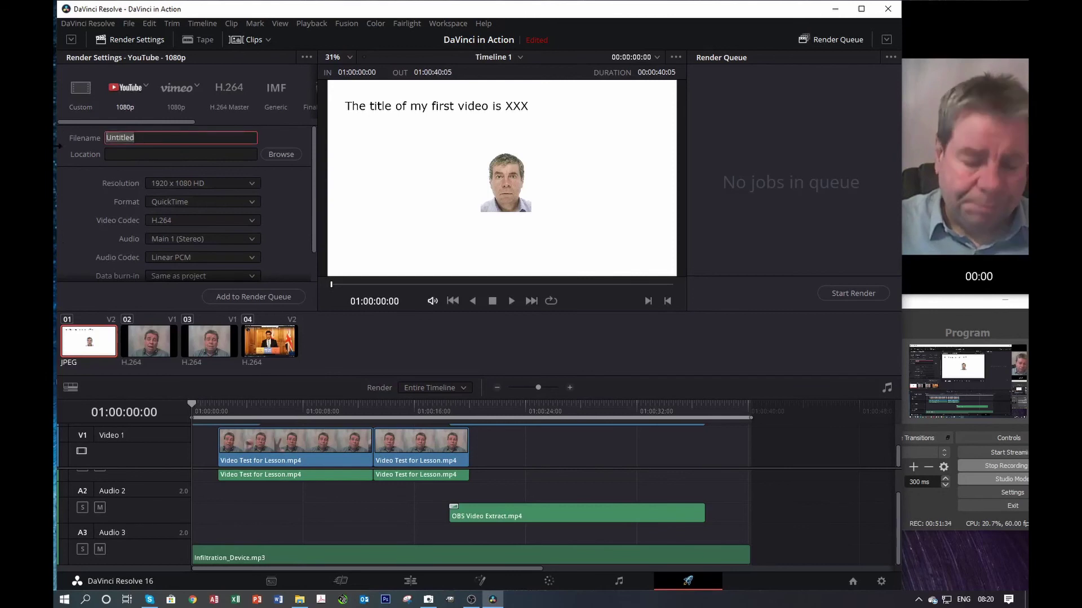
{"action": "type", "text": "Video T"}
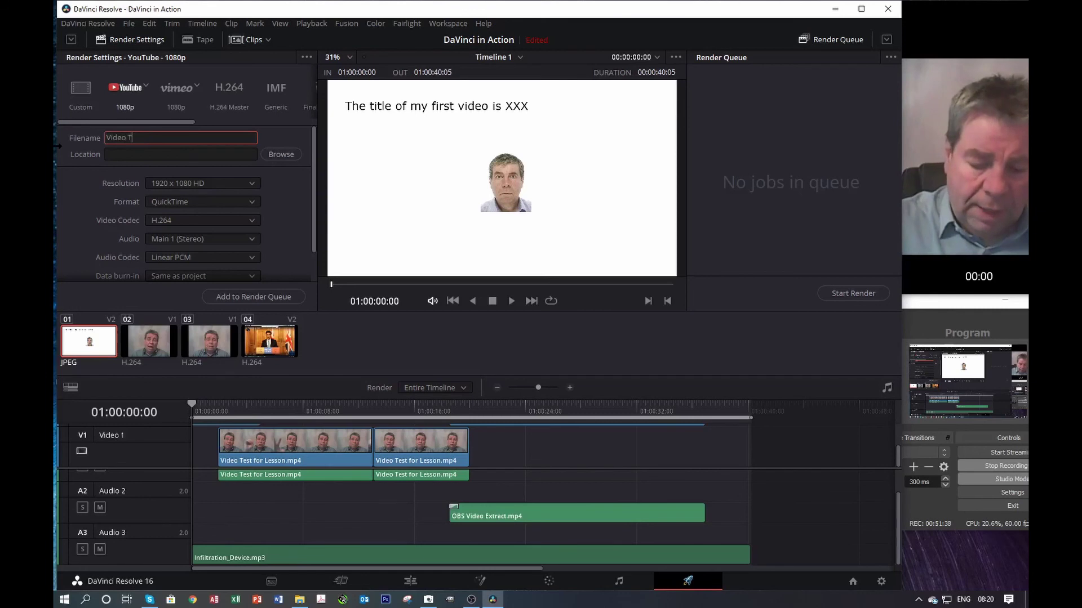
{"action": "type", "text": "est Project"}
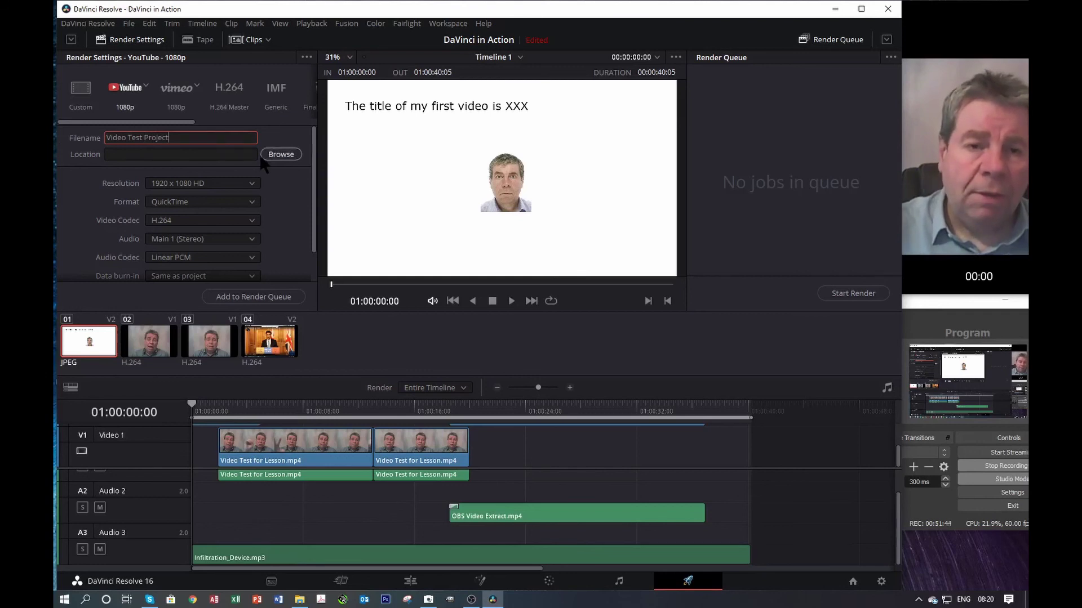
- Set the render location to the Da Vinci 2 folder inside the OneDrive Videos folder
{"action": "left_click", "coordinate": [288, 155]}
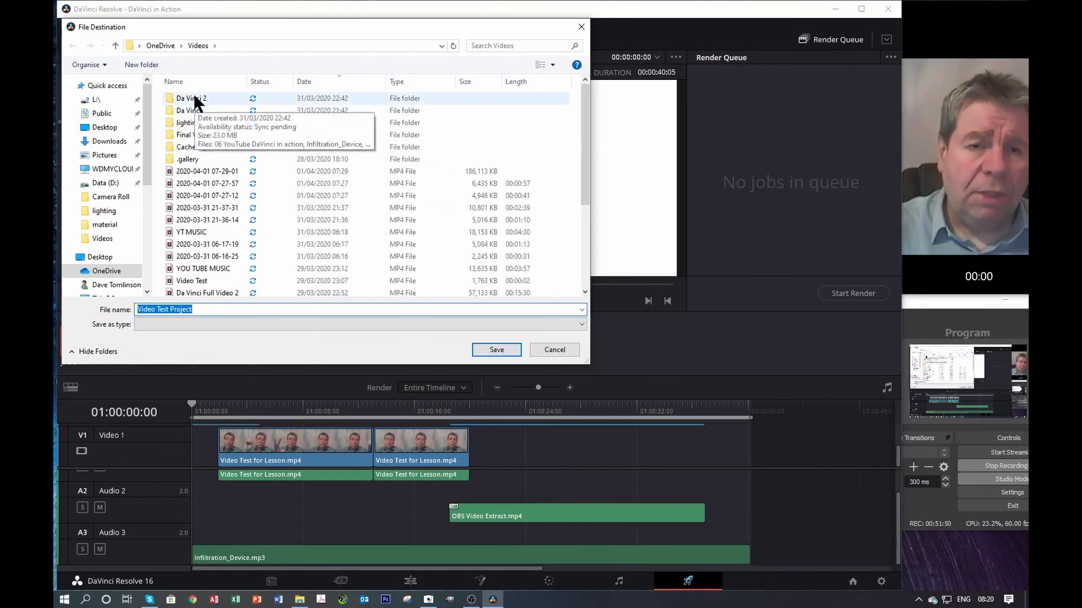
{"action": "left_click", "coordinate": [195, 97]}
{"action": "left_click", "coordinate": [504, 352]}
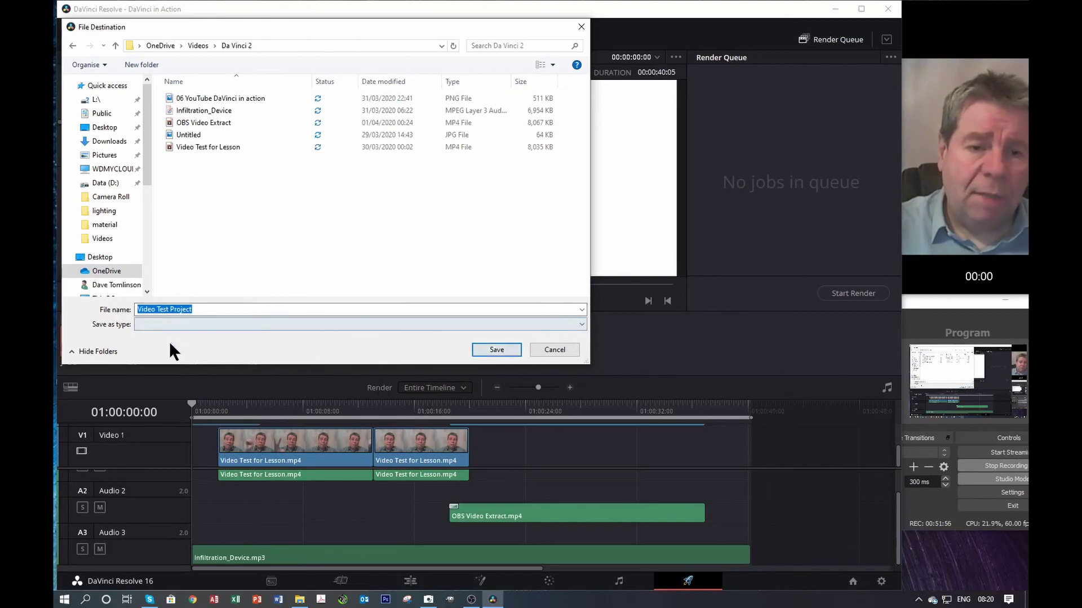
{"action": "left_click", "coordinate": [496, 349]}
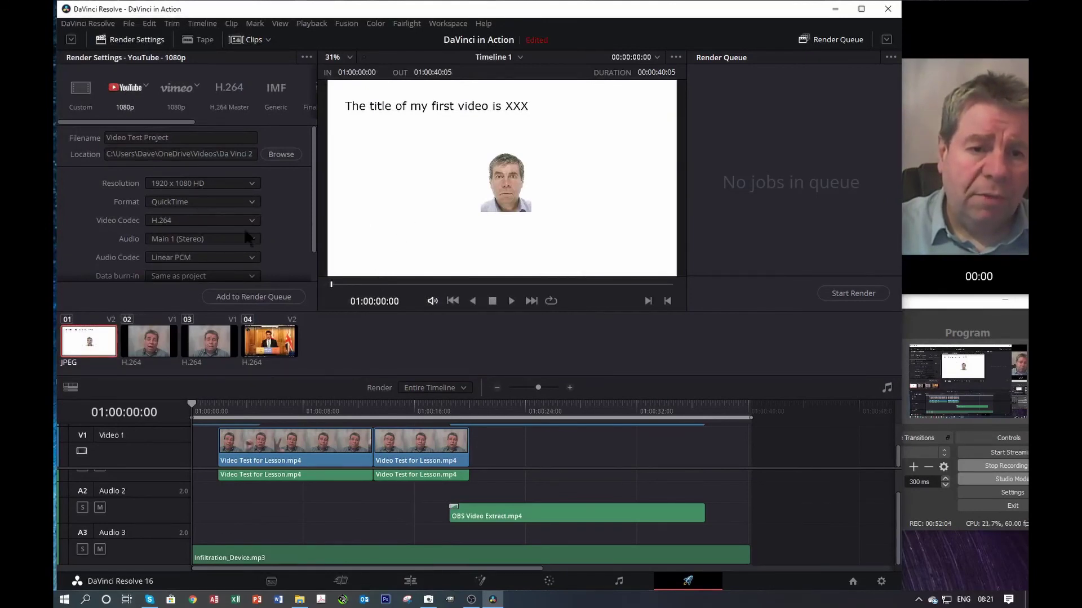
- Set the render format to MP4, then queue the Video Test Project job and render it
{"action": "left_click", "coordinate": [252, 204]}
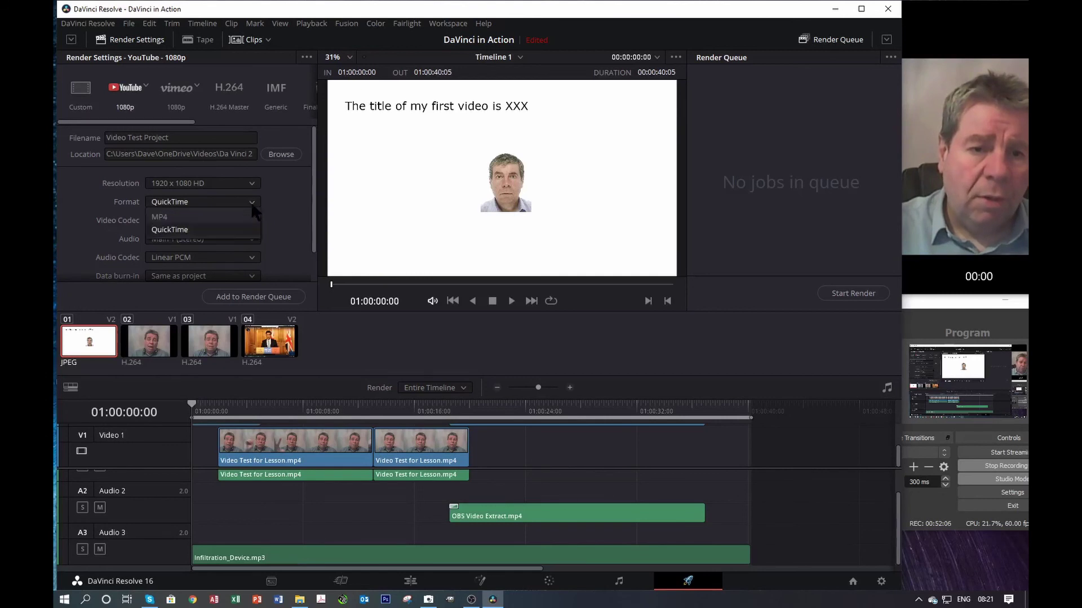
{"action": "left_click", "coordinate": [163, 219]}
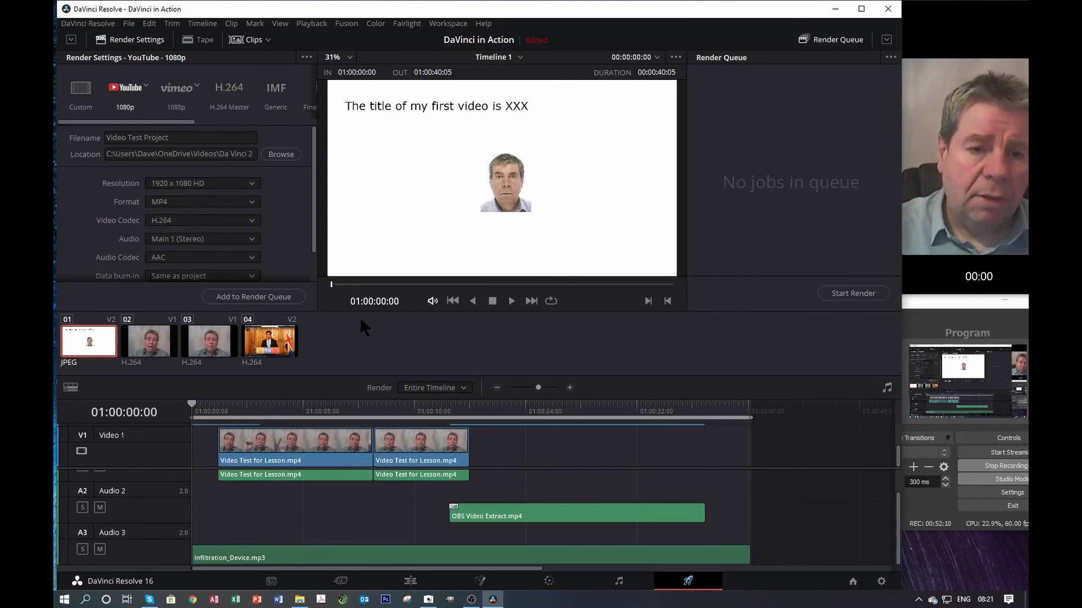
{"action": "left_click", "coordinate": [237, 298]}
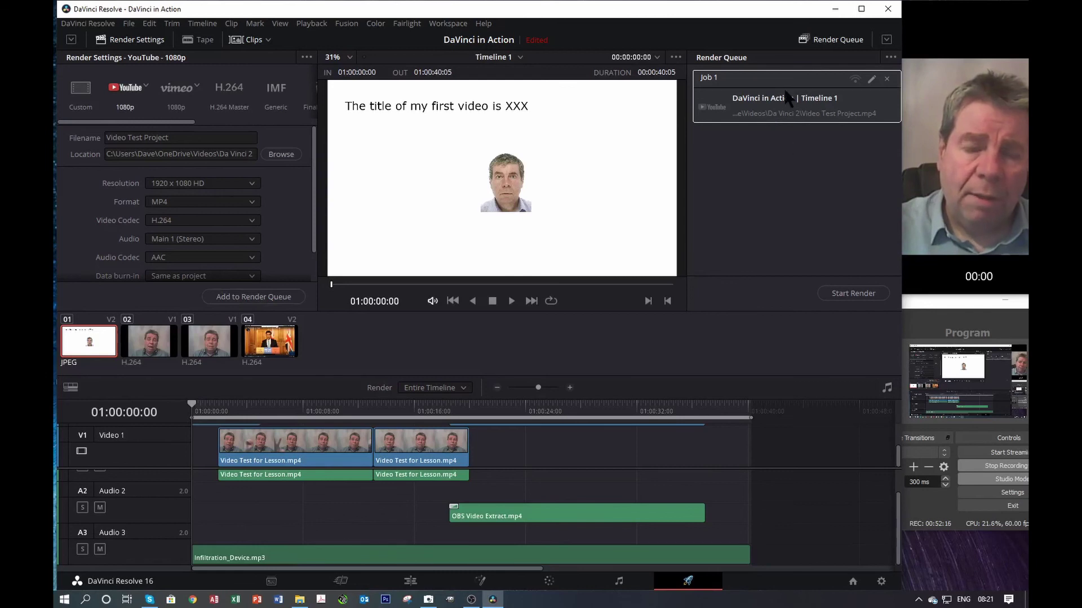
{"action": "left_click", "coordinate": [858, 298]}
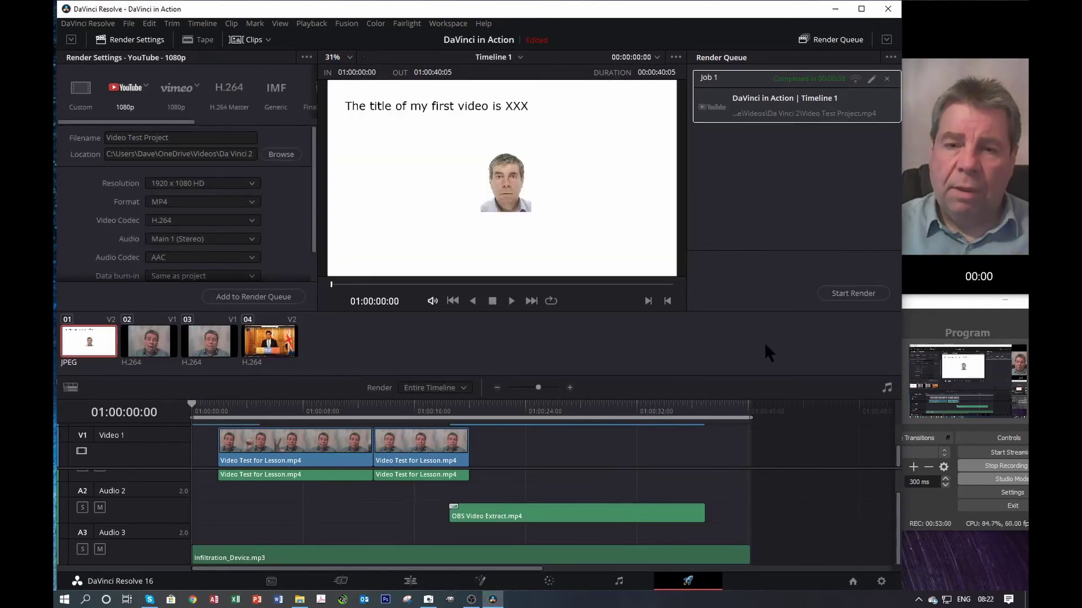
- Switch to File Explorer, play the rendered Video Test Project file from the Da Vinci 2 folder, and close the player
{"action": "left_click", "coordinate": [300, 600]}
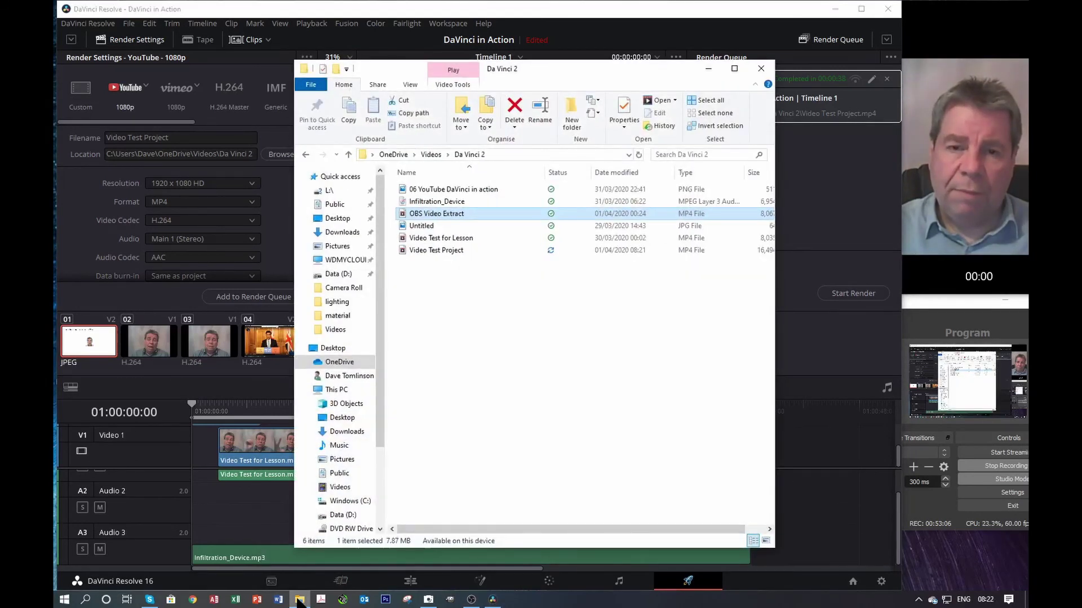
{"action": "double_click", "coordinate": [432, 251]}
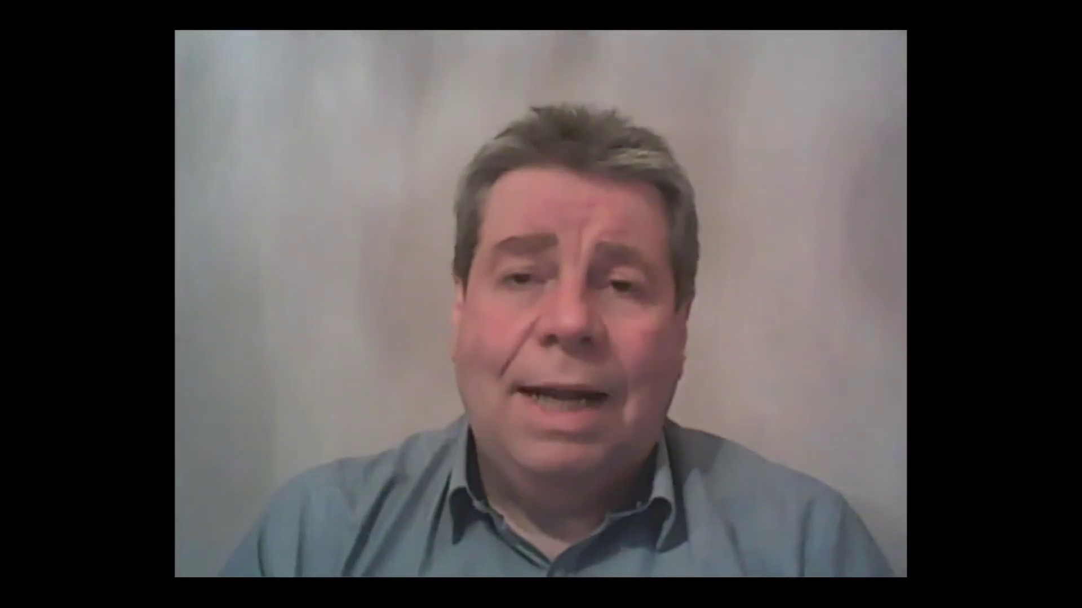
{"action": "left_click", "coordinate": [970, 569]}
{"action": "left_click", "coordinate": [970, 569]}
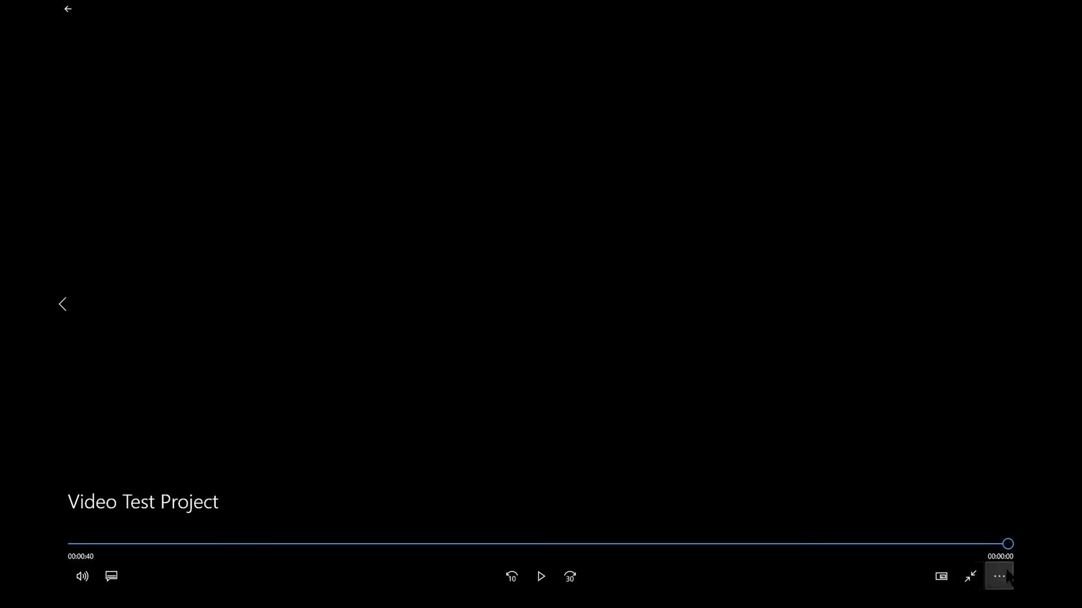
{"action": "left_click", "coordinate": [970, 577]}
{"action": "left_click", "coordinate": [1014, 9]}
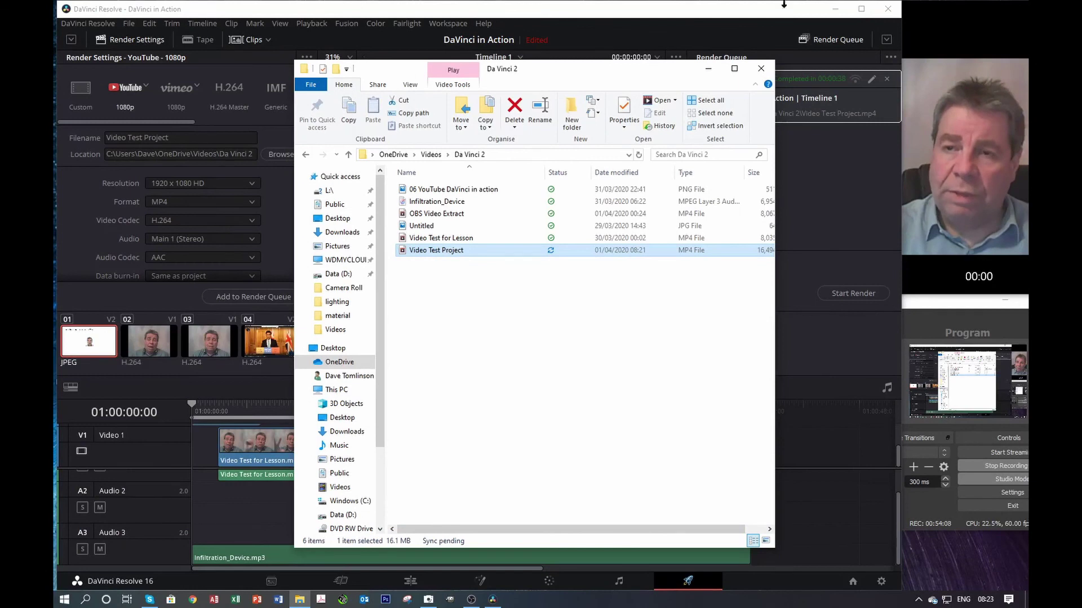
- Return to DaVinci Resolve and save the DaVinci in Action project
{"action": "left_click", "coordinate": [655, 11]}
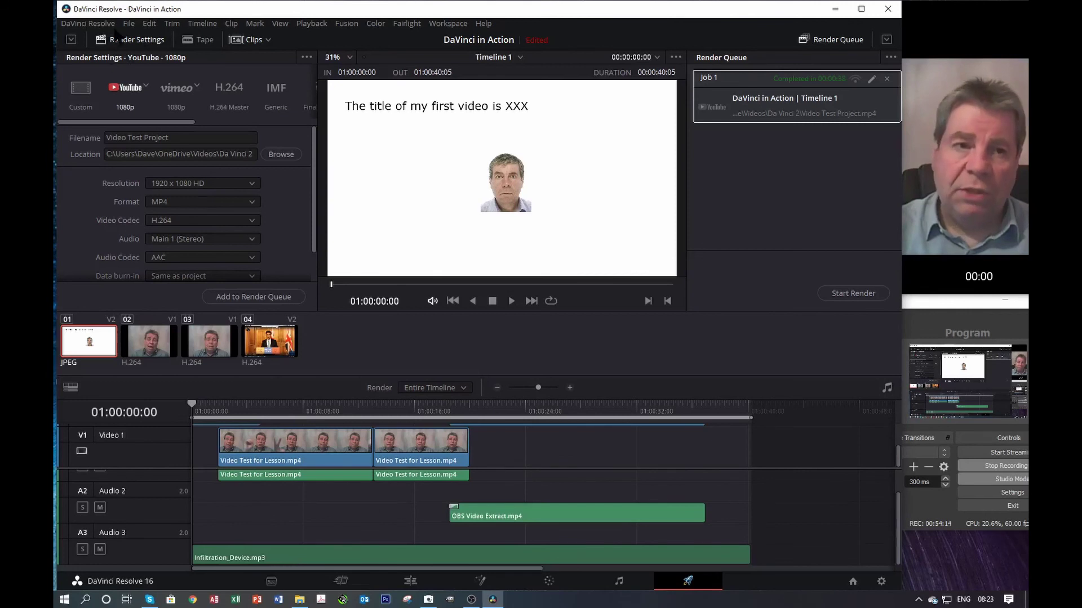
{"action": "left_click", "coordinate": [128, 23]}
{"action": "left_click", "coordinate": [167, 87]}
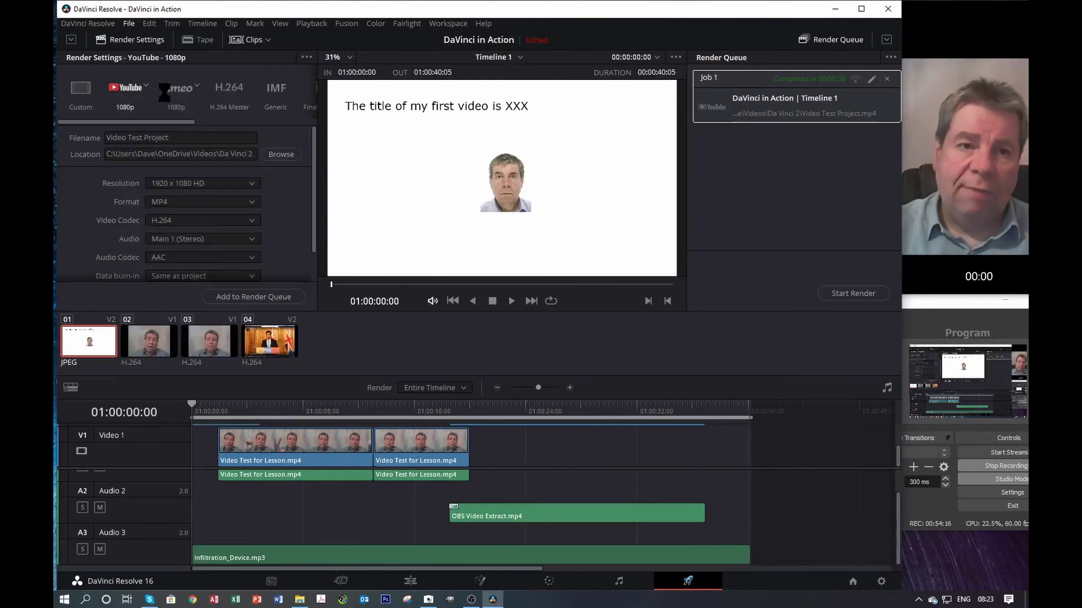